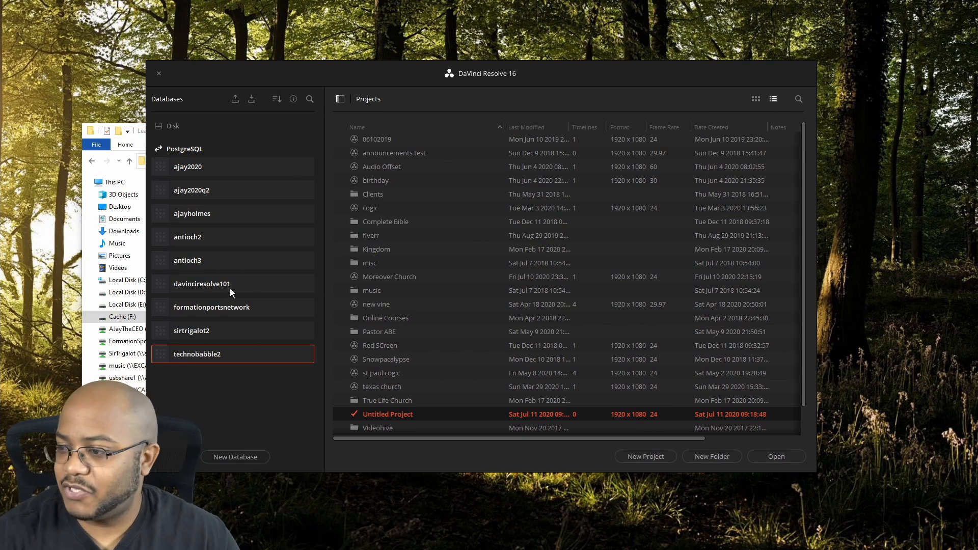
# Create a project named Lesson02 in the Lessons folder of the davinciresolve101 database
pyautogui.click(214, 287)
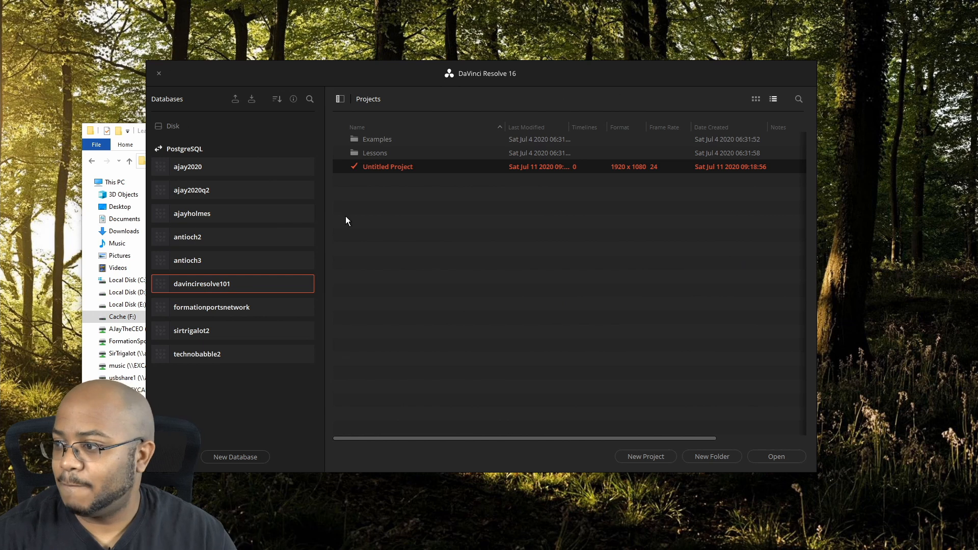
pyautogui.doubleClick(368, 151)
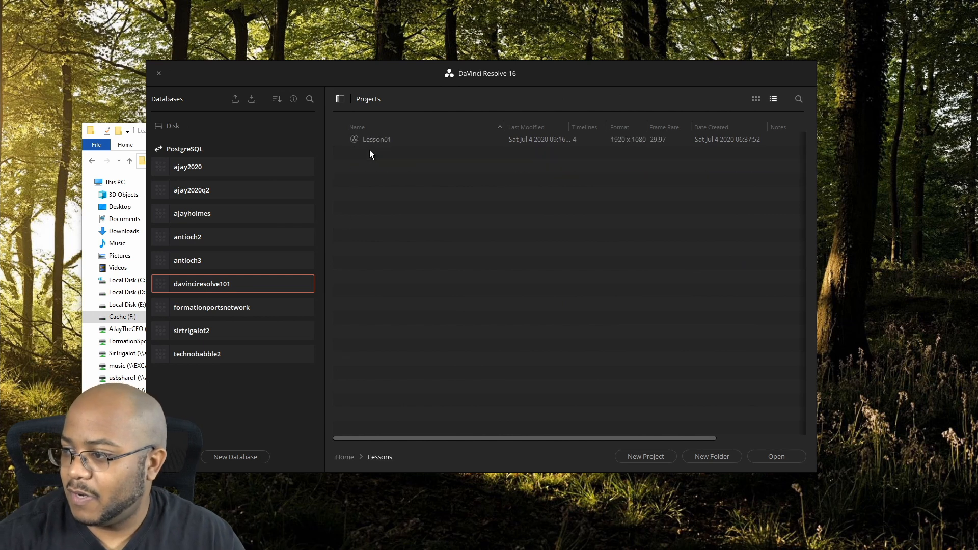
pyautogui.click(644, 455)
pyautogui.write('Lesson02')
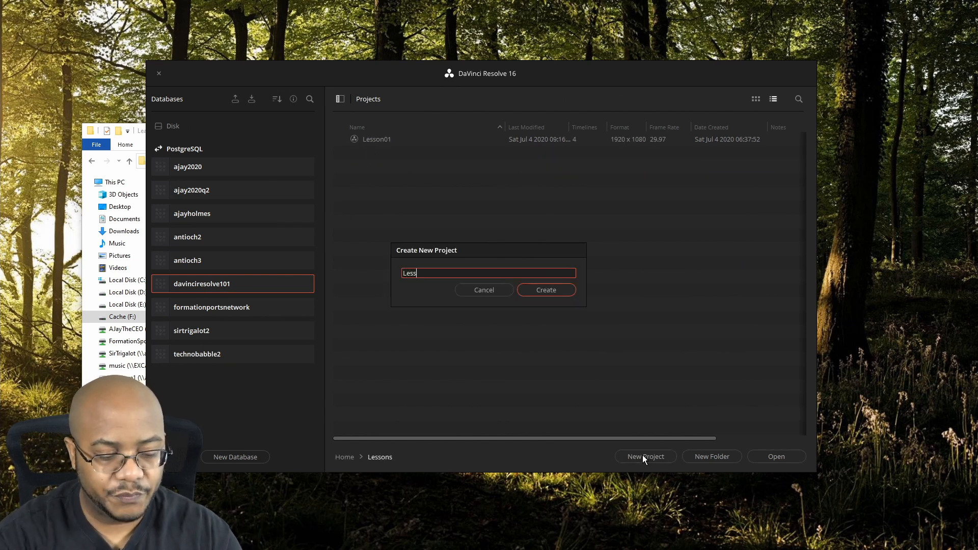
pyautogui.press('Return')
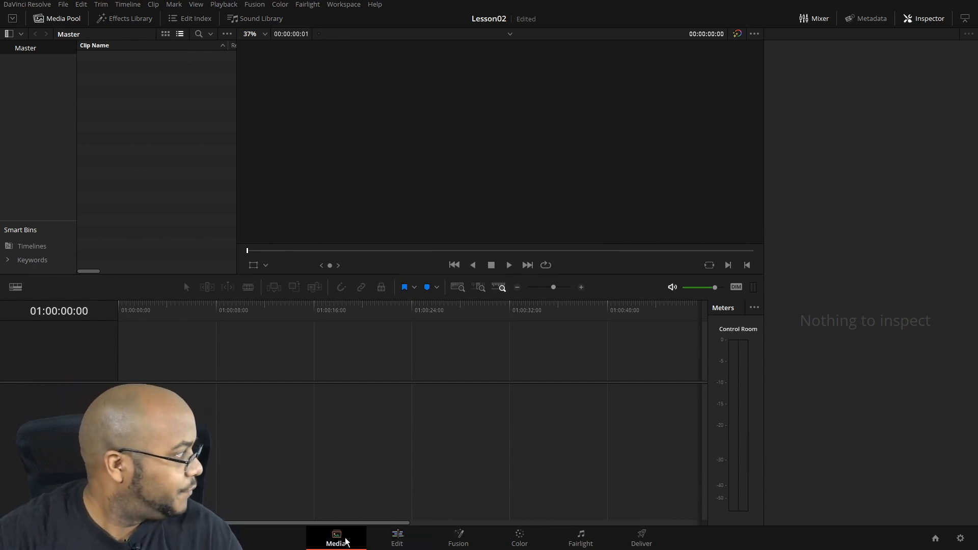
# Switch to the Media page, bring up the Learning Davinci Resolve folder in File Explorer and move its window off this screen
pyautogui.click(336, 537)
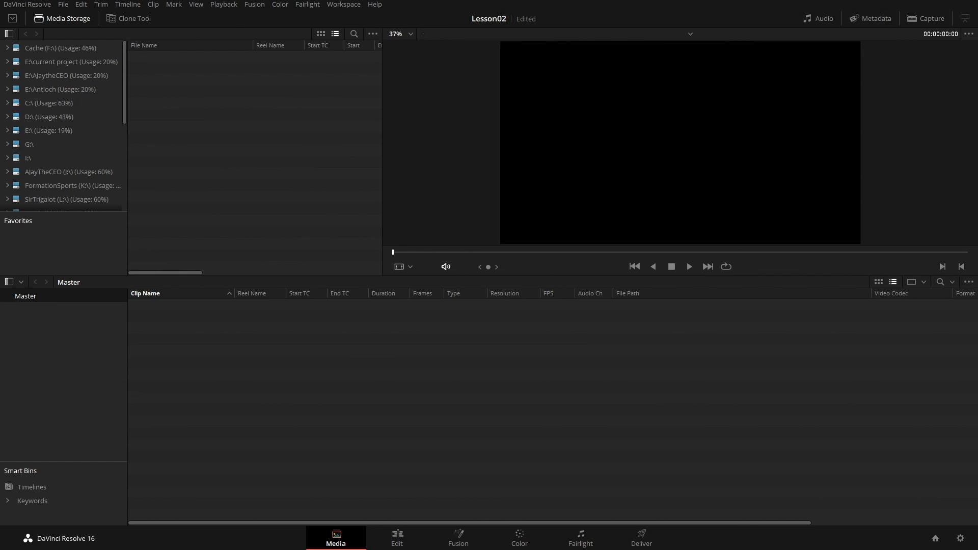
pyautogui.hotkey('alt', 'Tab')
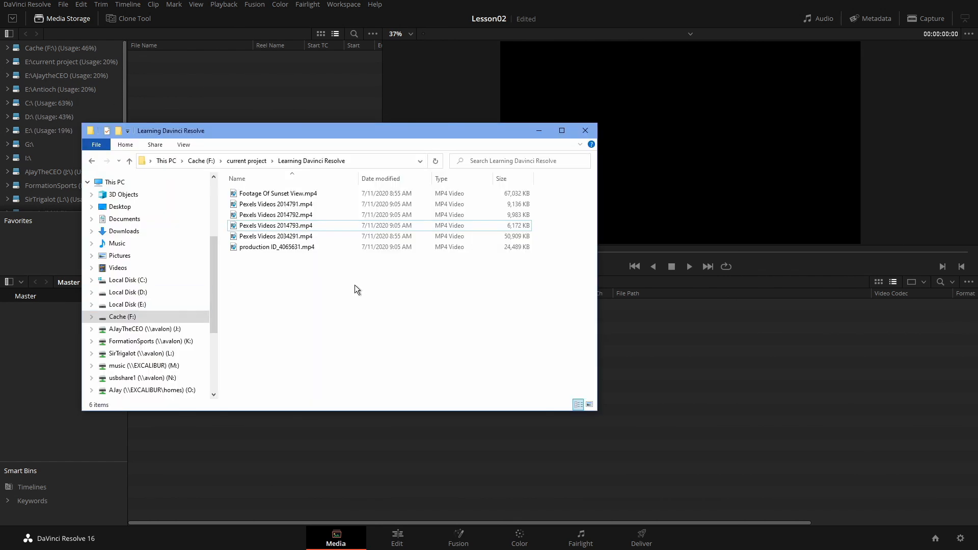
pyautogui.moveTo(273, 135); pyautogui.dragTo(524, 121)
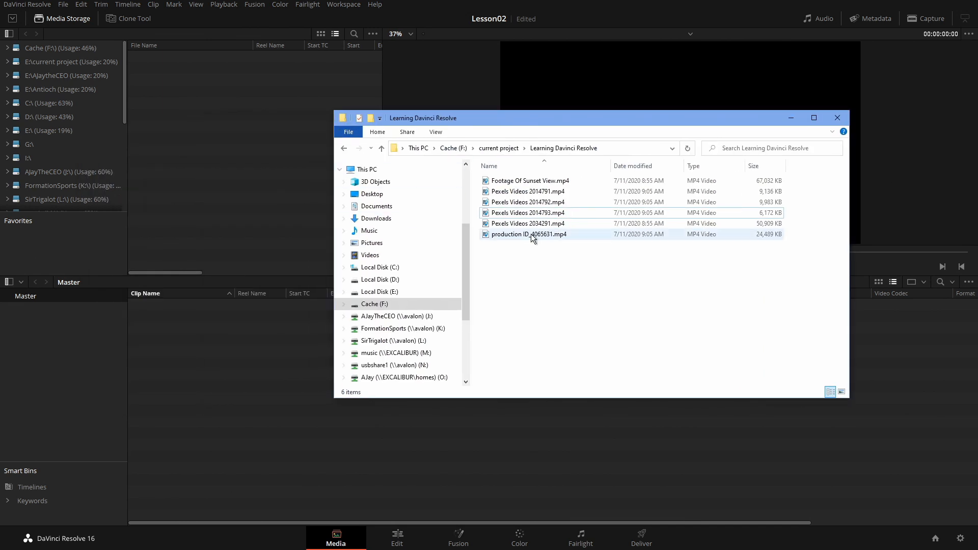
pyautogui.moveTo(559, 118); pyautogui.dragTo(0, 152)
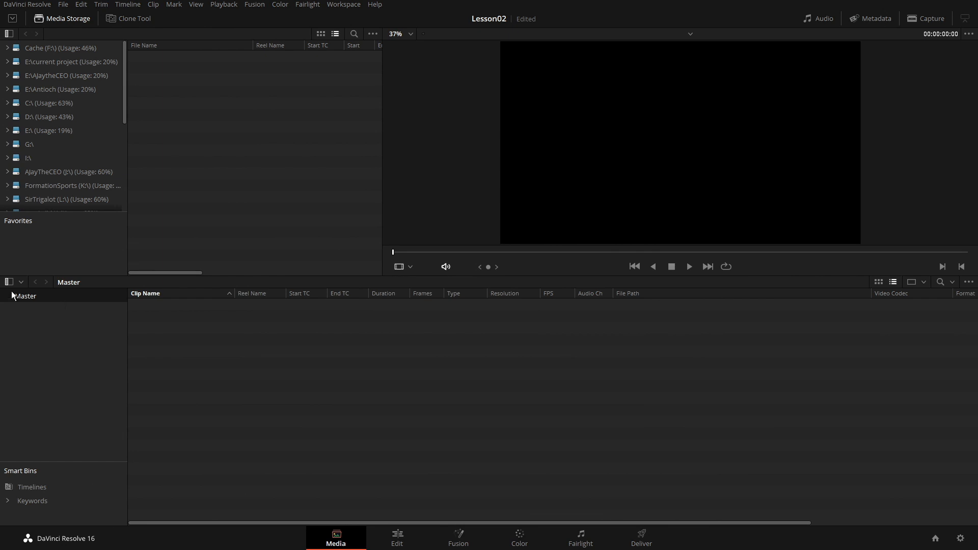
# Create a bin named stock and import the Learning Davinci Resolve clips into it, changing the timeline frame rate to match
pyautogui.rightClick(61, 328)
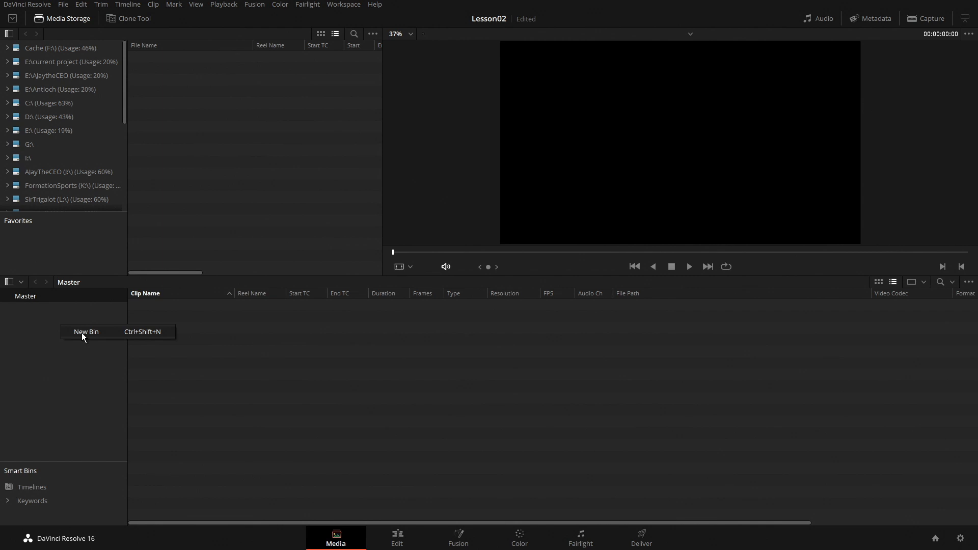
pyautogui.click(82, 332)
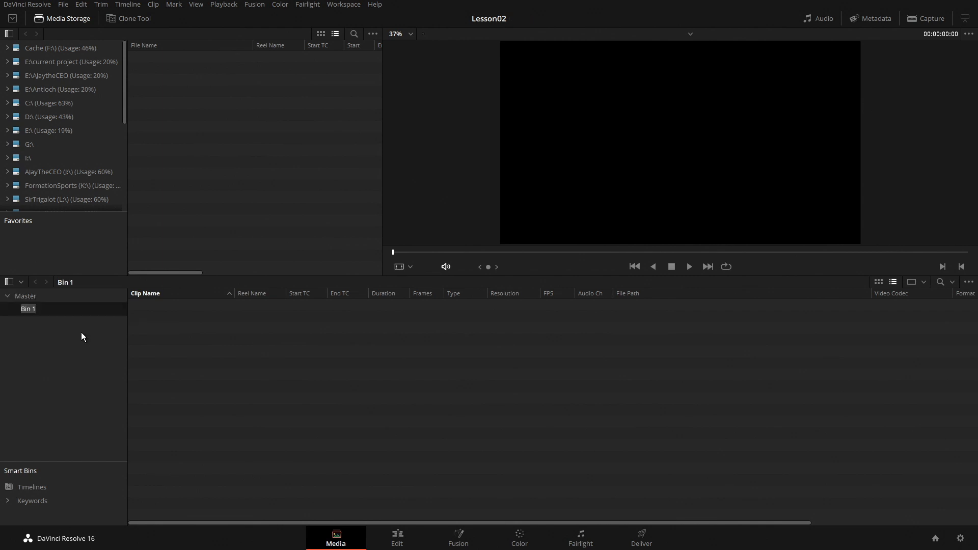
pyautogui.write('stock')
pyautogui.press('Return')
pyautogui.moveTo(1, 336); pyautogui.dragTo(292, 380)
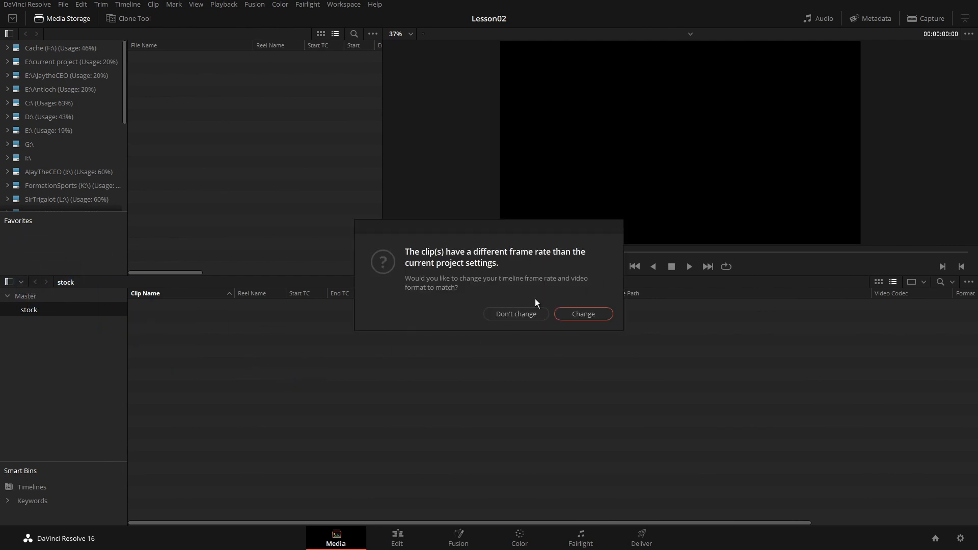
pyautogui.click(583, 314)
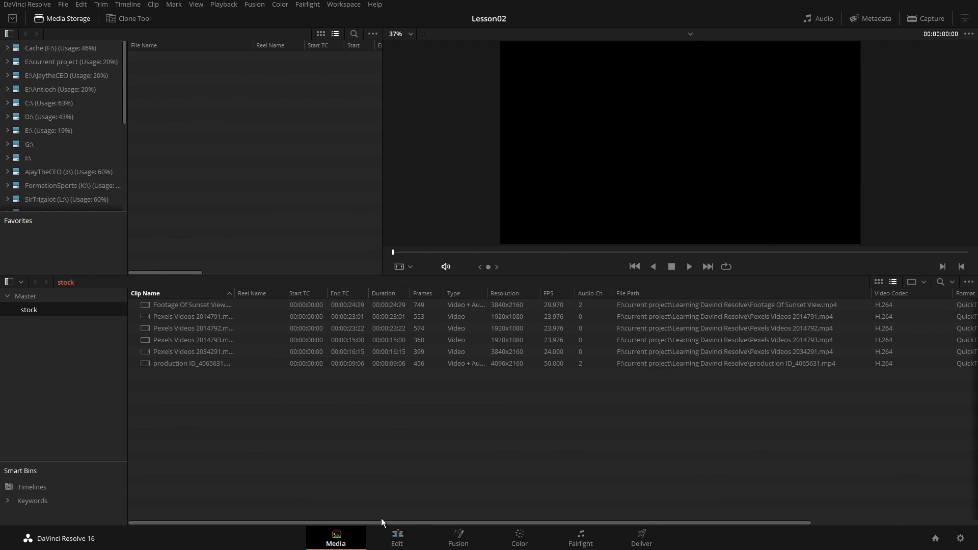
# Check which pages are enabled in the workspace, switch to the Edit page and hide the Inspector
pyautogui.click(344, 5)
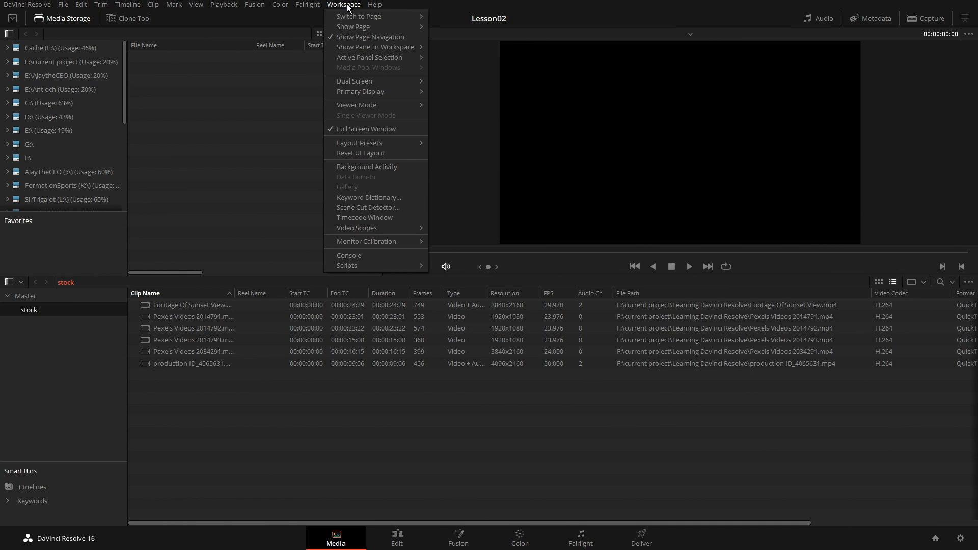
pyautogui.moveTo(349, 27)
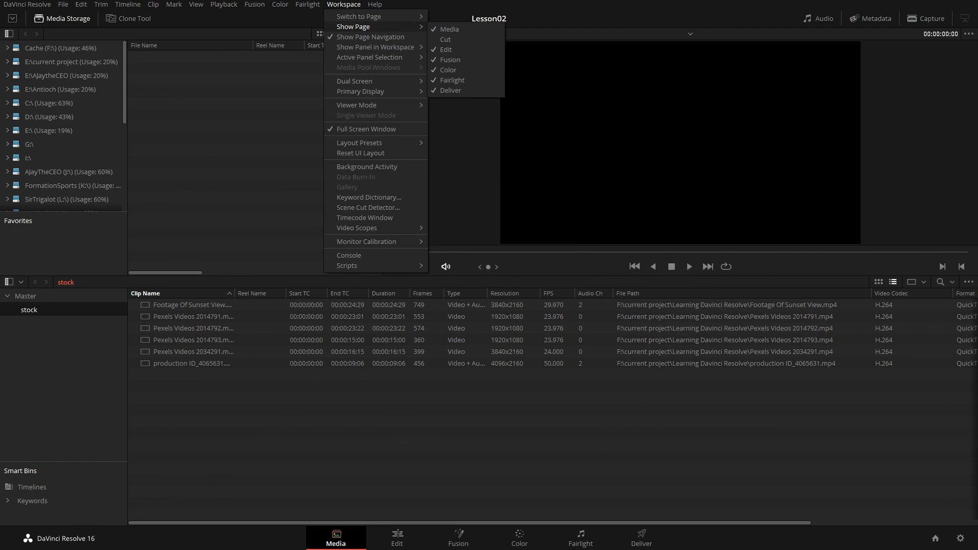
pyautogui.click(398, 538)
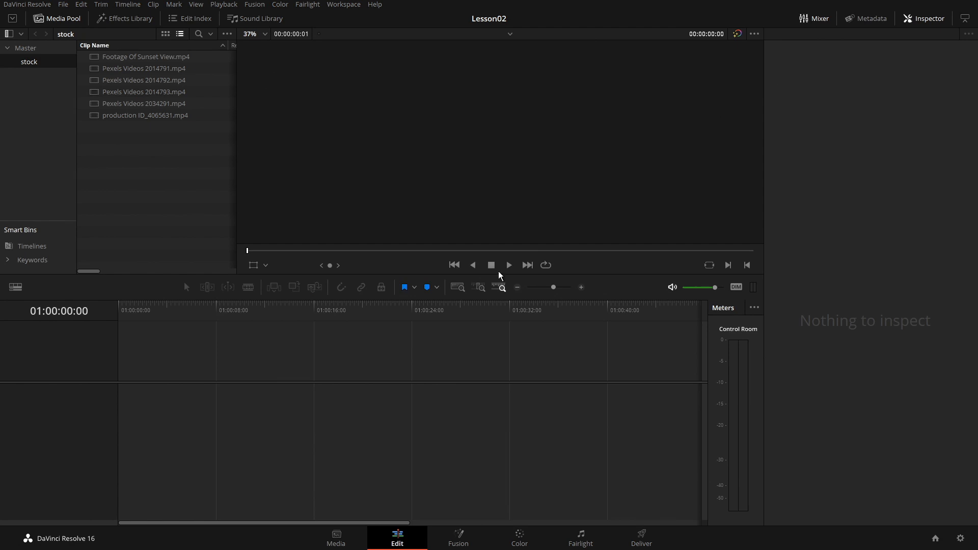
pyautogui.click(925, 20)
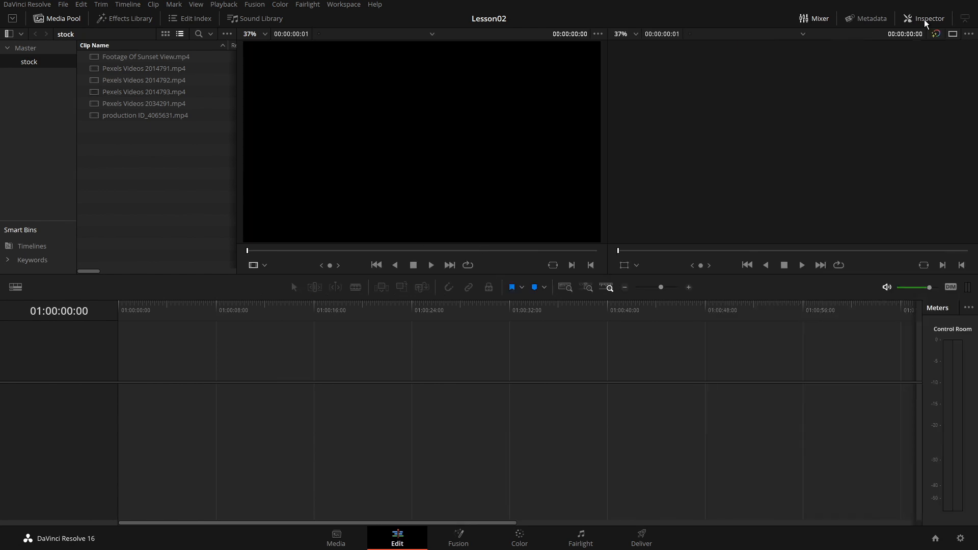
# Show the Effects Library at full height and slightly widen its category list
pyautogui.click(129, 21)
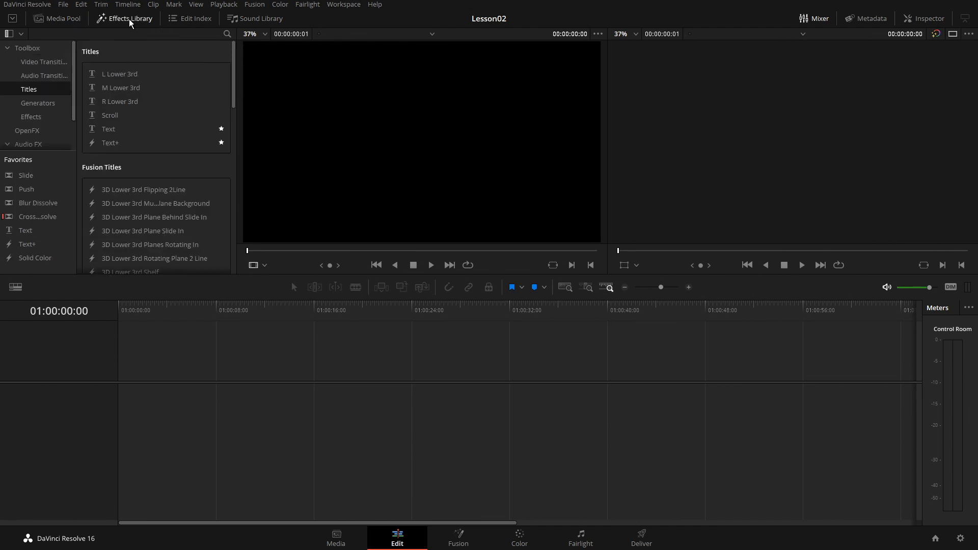
pyautogui.click(12, 21)
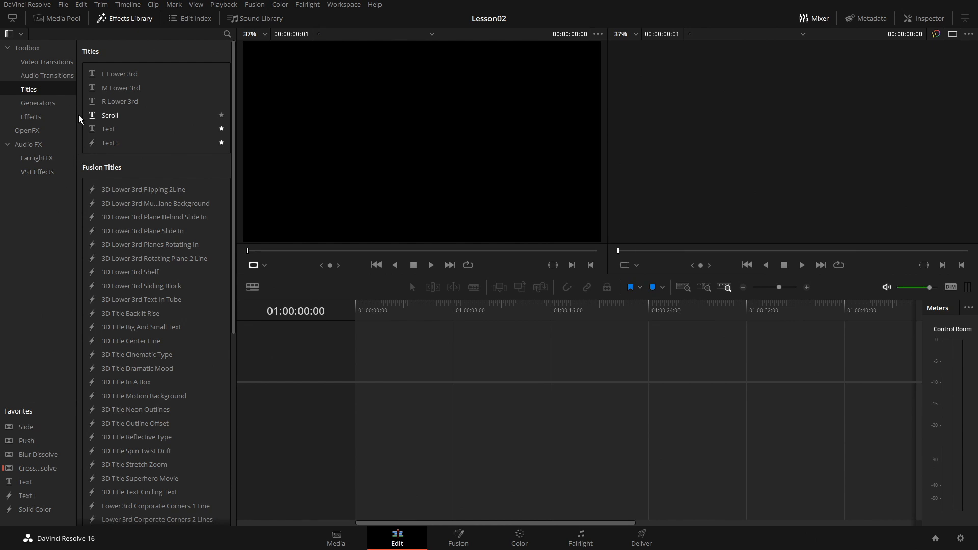
pyautogui.moveTo(77, 116); pyautogui.dragTo(89, 115)
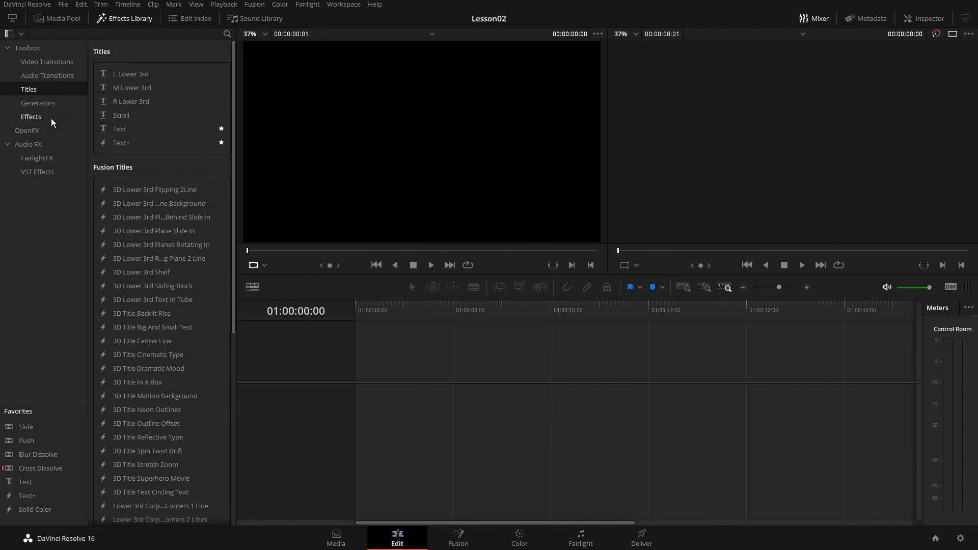
# Browse the video transitions, audio transitions and titles, adding the Scroll title to the favorites and enlarging the Favorites list
pyautogui.click(55, 63)
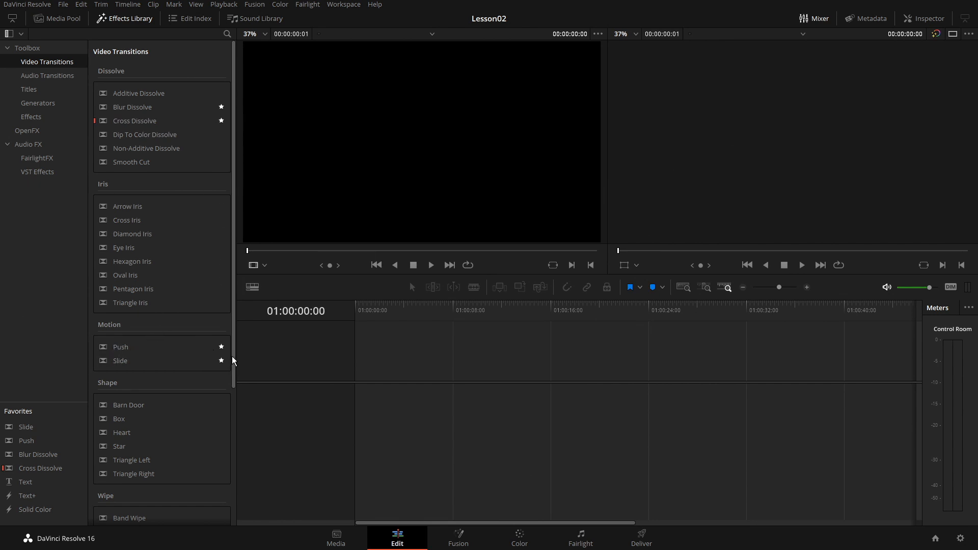
pyautogui.click(41, 76)
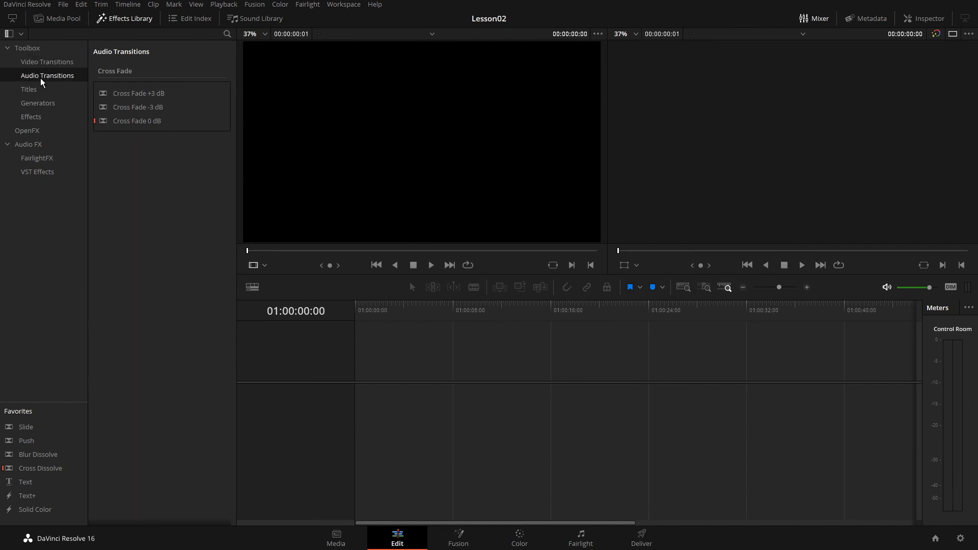
pyautogui.click(33, 90)
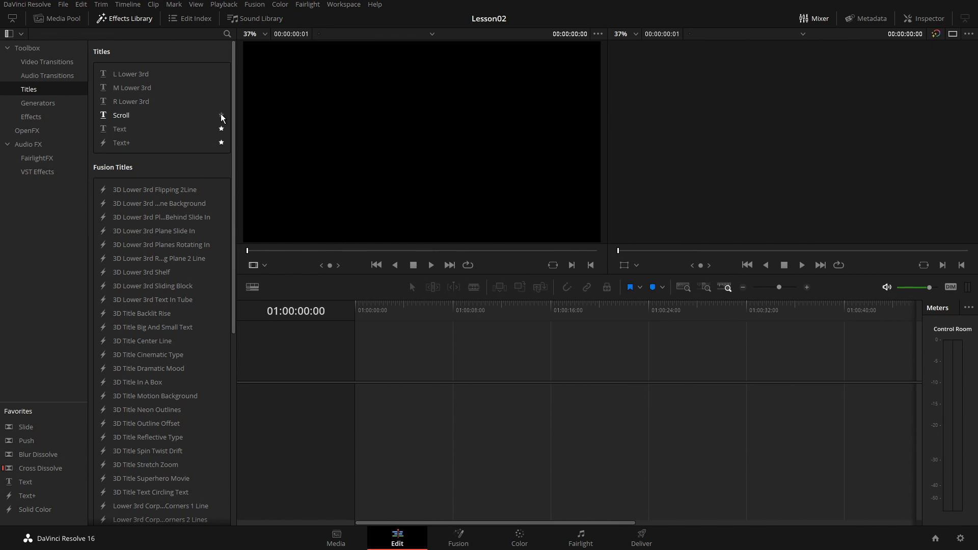
pyautogui.click(221, 117)
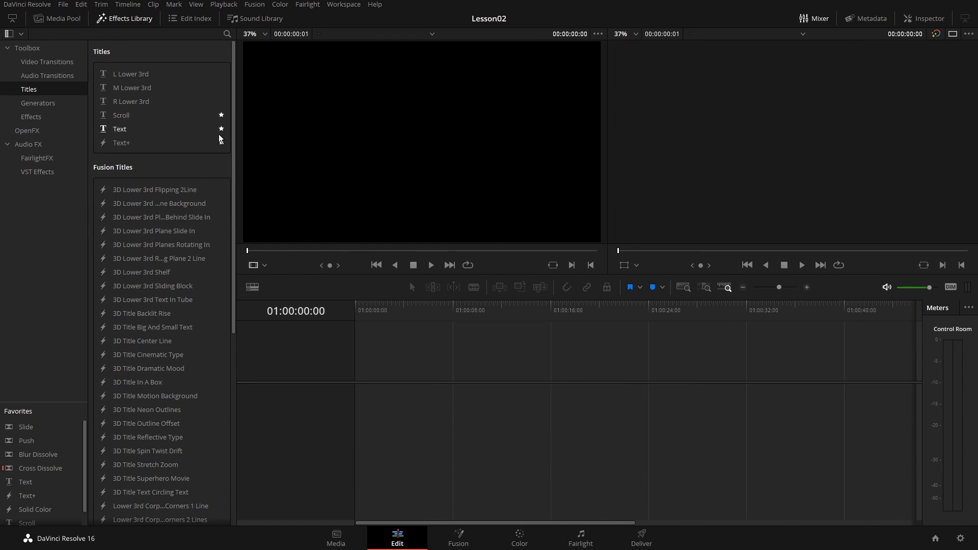
pyautogui.moveTo(49, 404); pyautogui.dragTo(49, 367)
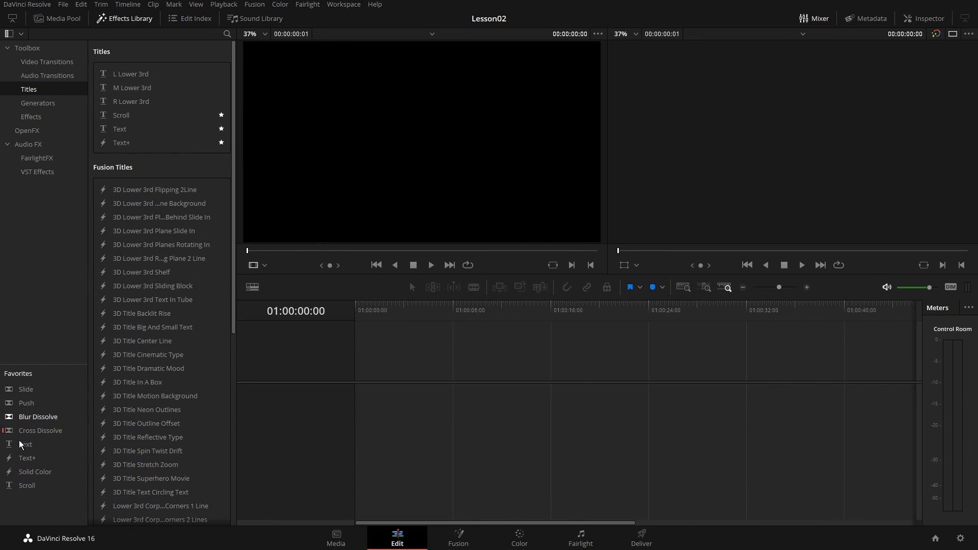
pyautogui.moveTo(61, 365); pyautogui.dragTo(61, 385)
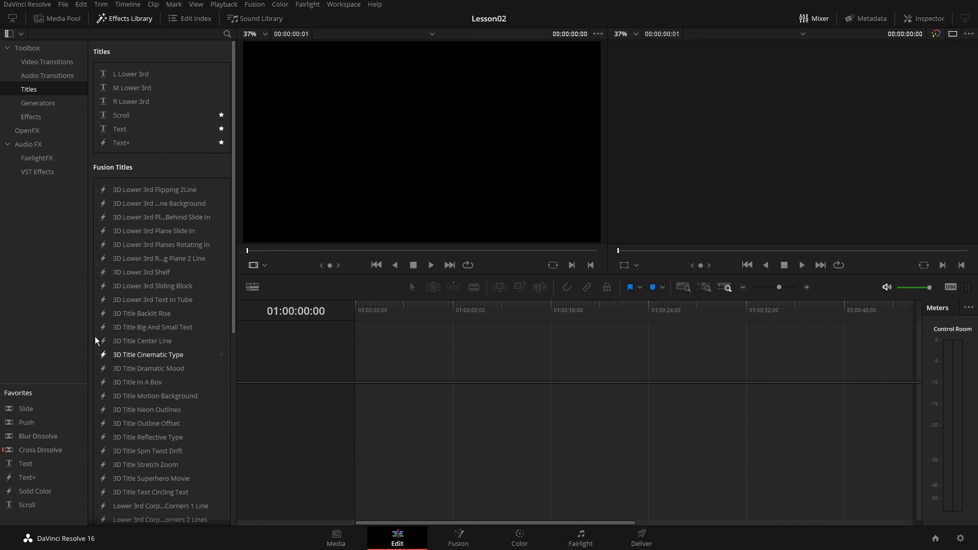
# Look through the Generators, Effects and OpenFX categories of the Effects Library
pyautogui.click(49, 103)
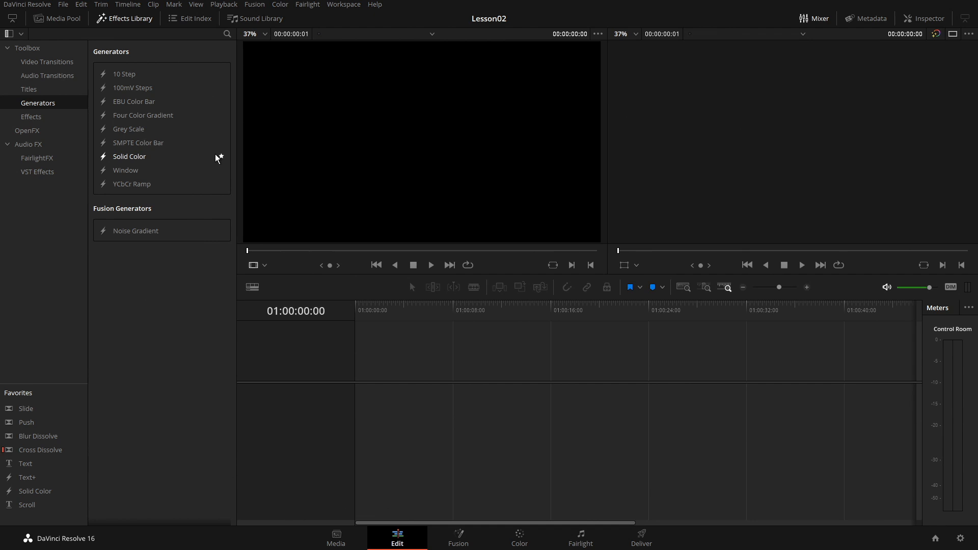
pyautogui.click(39, 119)
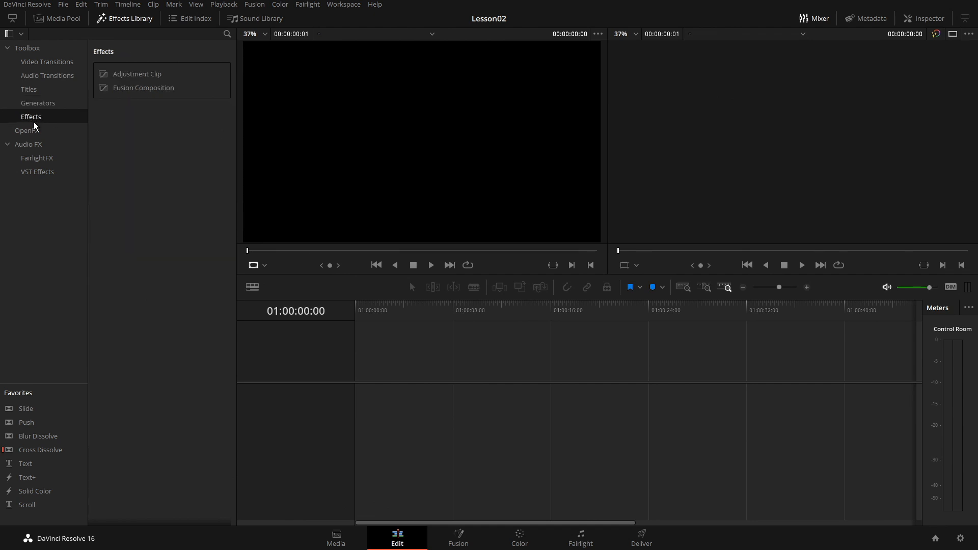
pyautogui.click(32, 131)
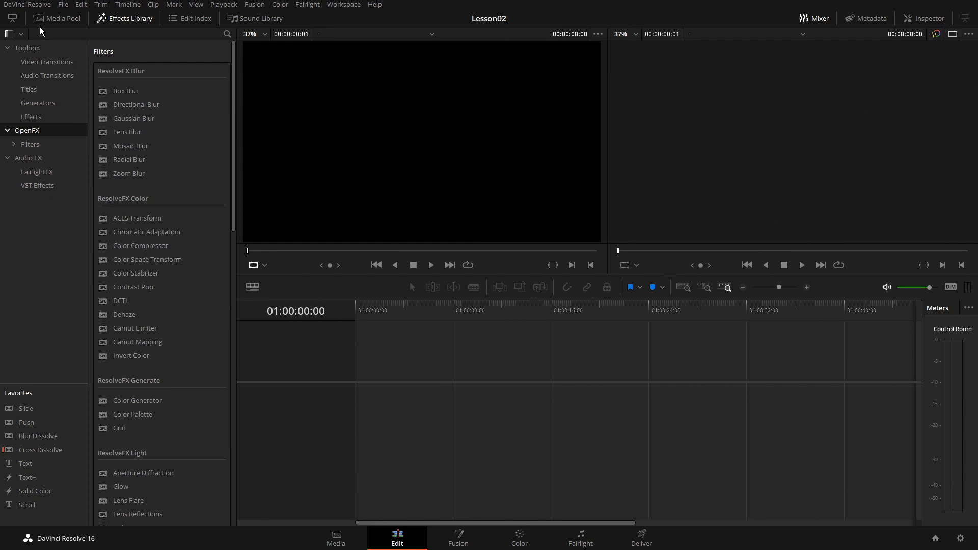
# Restore the half-height layout with the Media Pool and preview the stock clips from Footage Of Sunset View.mp4 through Pexels Videos 2034291.mp4 in the source viewer
pyautogui.click(16, 21)
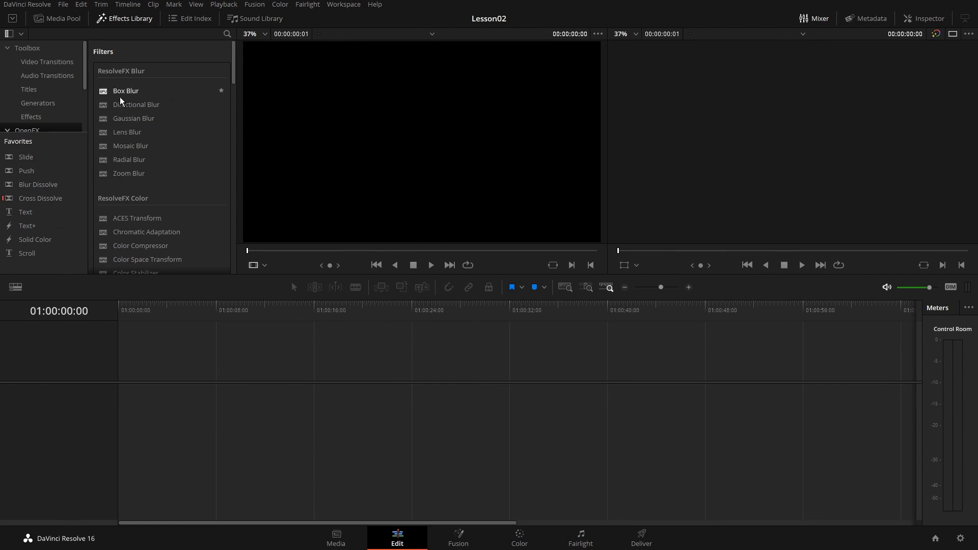
pyautogui.click(69, 22)
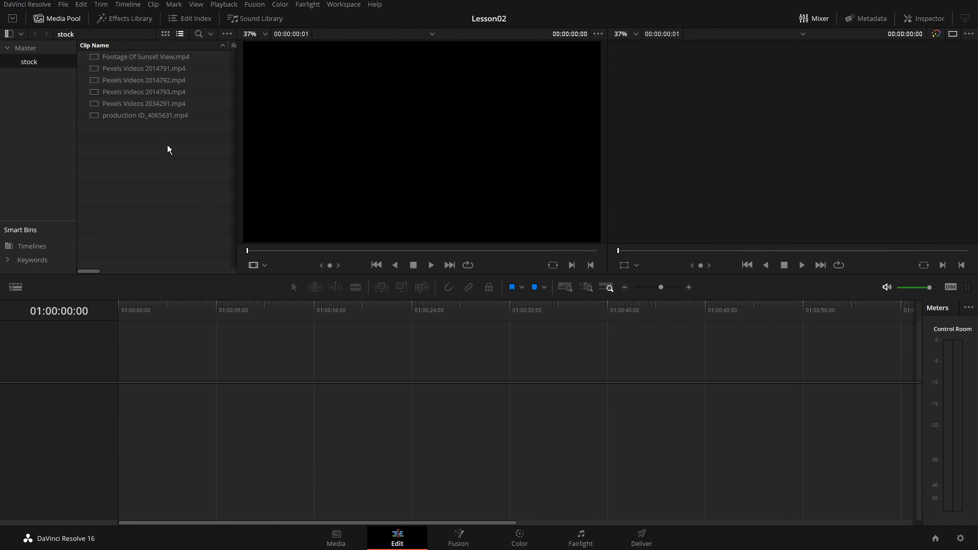
pyautogui.click(136, 57)
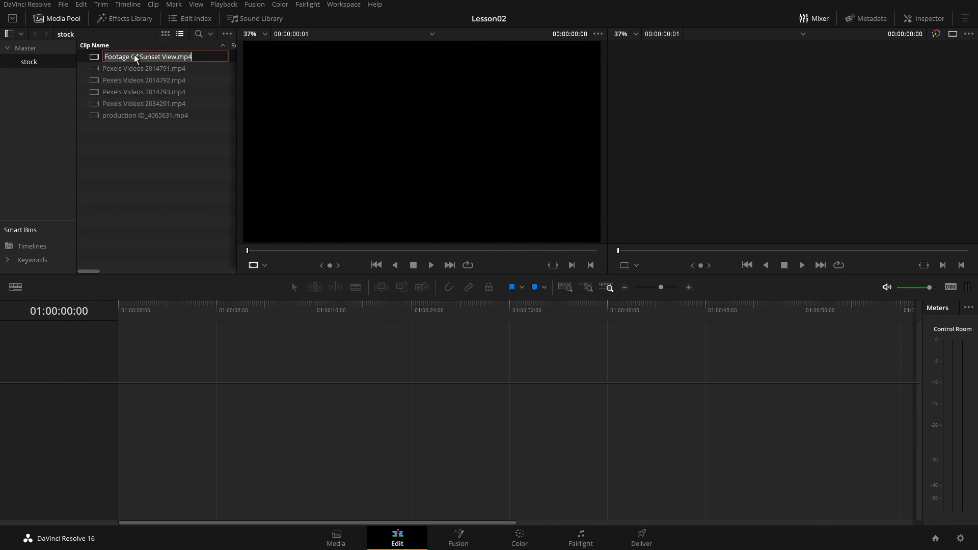
pyautogui.doubleClick(142, 58)
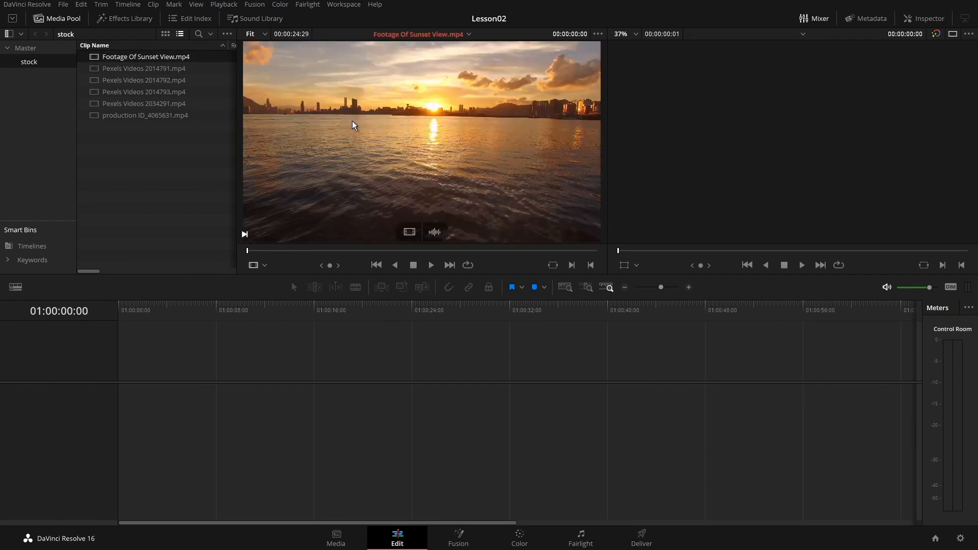
pyautogui.click(158, 71)
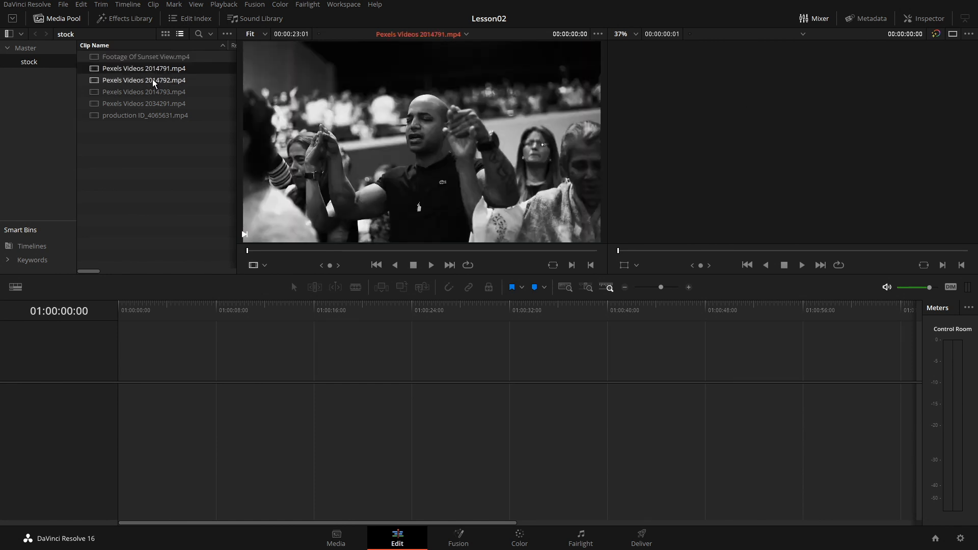
pyautogui.click(153, 81)
pyautogui.click(163, 95)
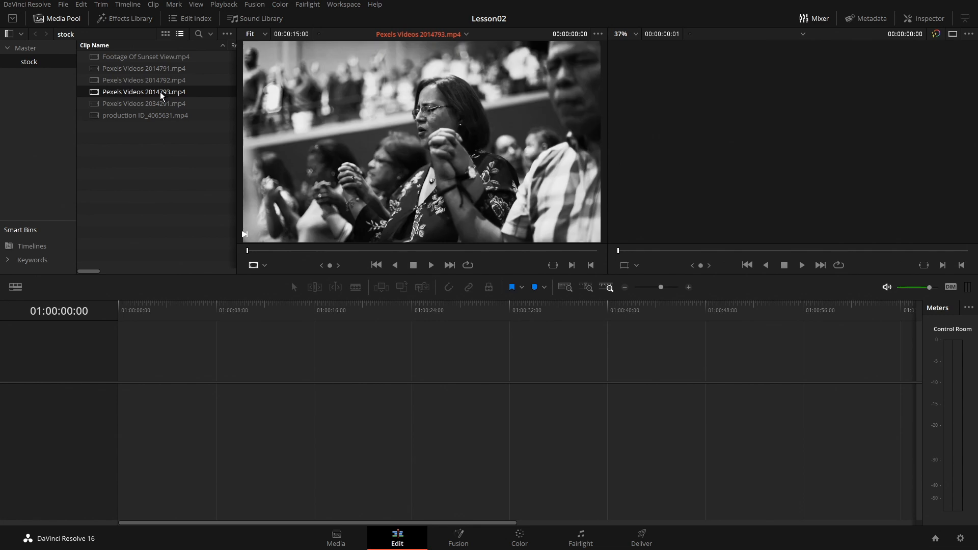
pyautogui.click(169, 105)
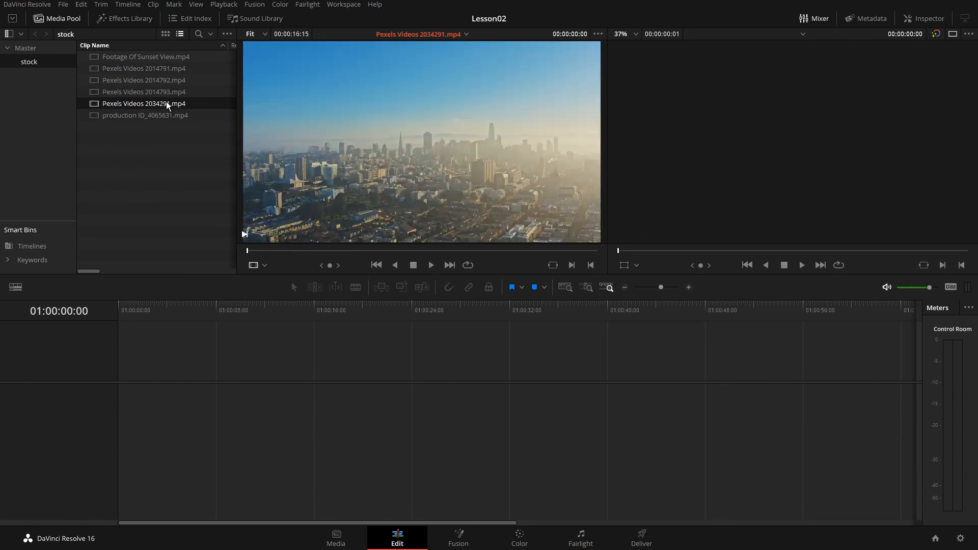
# Preview production ID_4065631.mp4, Footage Of Sunset View.mp4 and Pexels Videos 2014791.mp4 through 2014793.mp4 in the source viewer
pyautogui.click(173, 118)
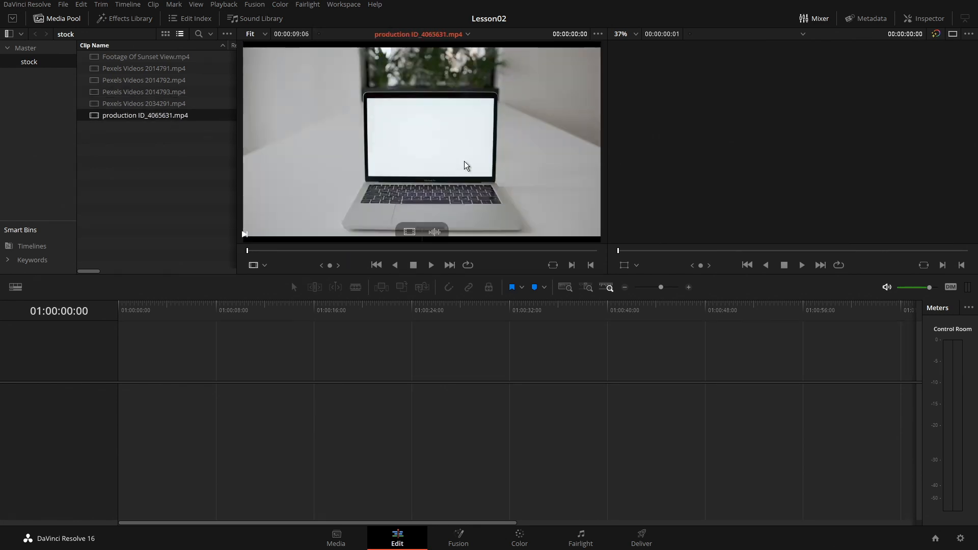
pyautogui.click(173, 57)
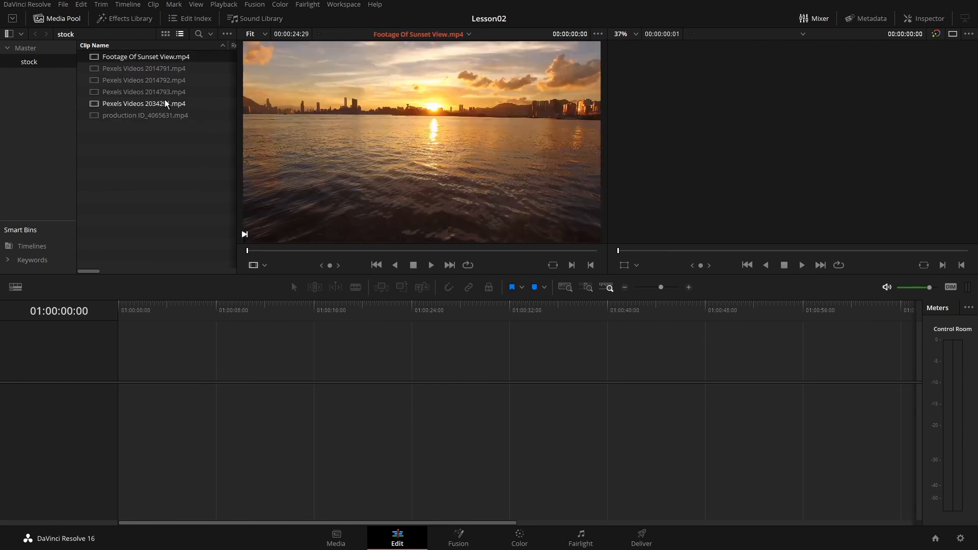
pyautogui.click(140, 71)
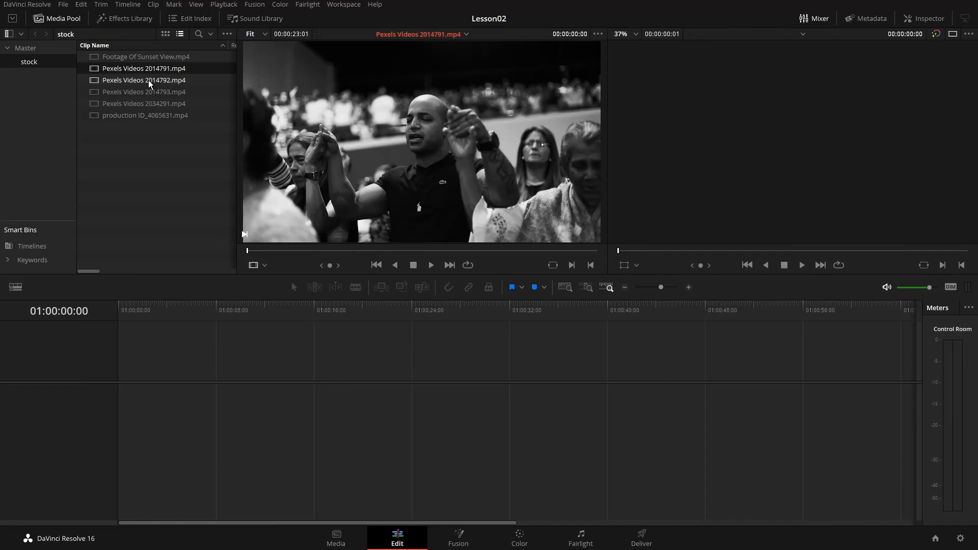
pyautogui.click(148, 80)
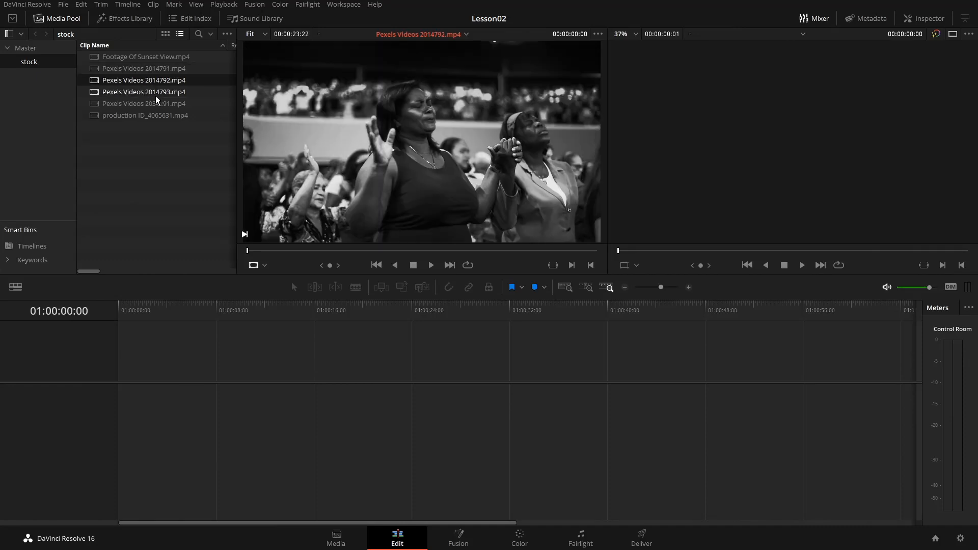
pyautogui.click(154, 96)
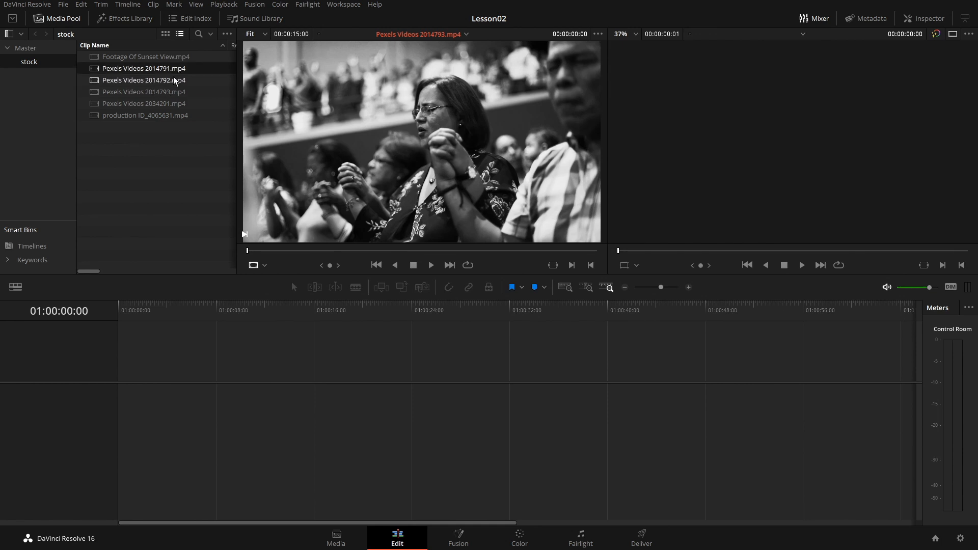
# Place Pexels Videos 2014791.mp4, 2014792.mp4 and 2014793.mp4 together at the start of a new timeline
pyautogui.keyDown('shift'); pyautogui.click(172, 90); pyautogui.keyUp('shift')
pyautogui.moveTo(165, 79); pyautogui.dragTo(122, 409)
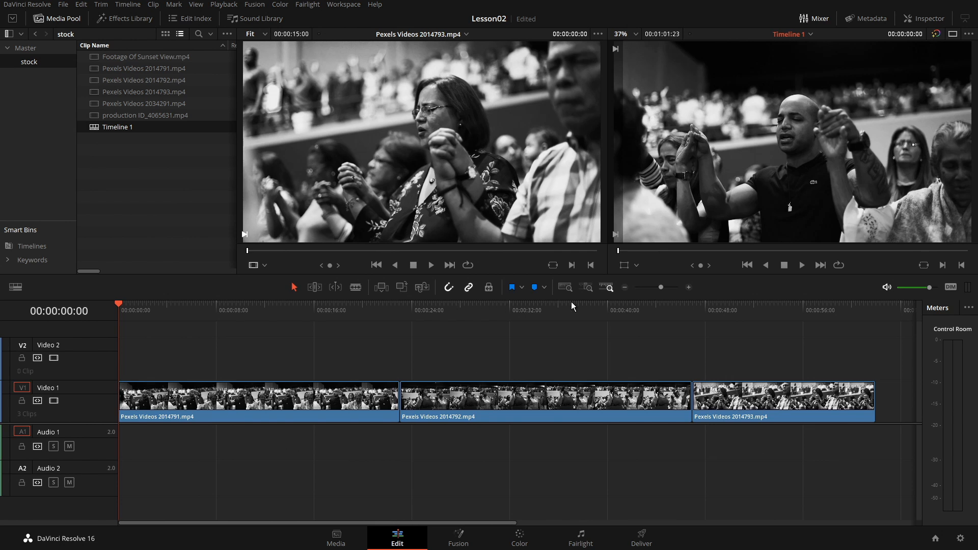
# Play back the timeline, jumping ahead to sample all three clips, and stop playback within the third one
pyautogui.click(802, 265)
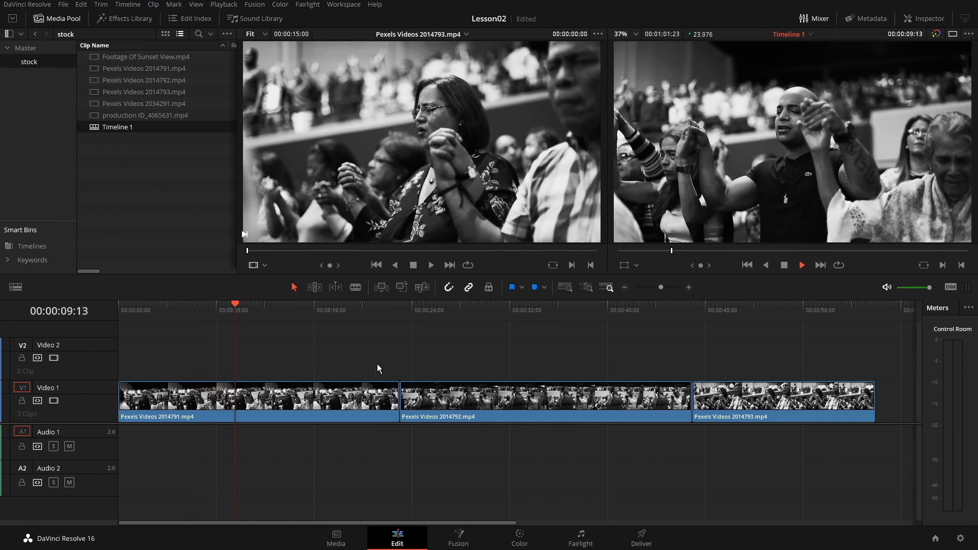
pyautogui.click(365, 310)
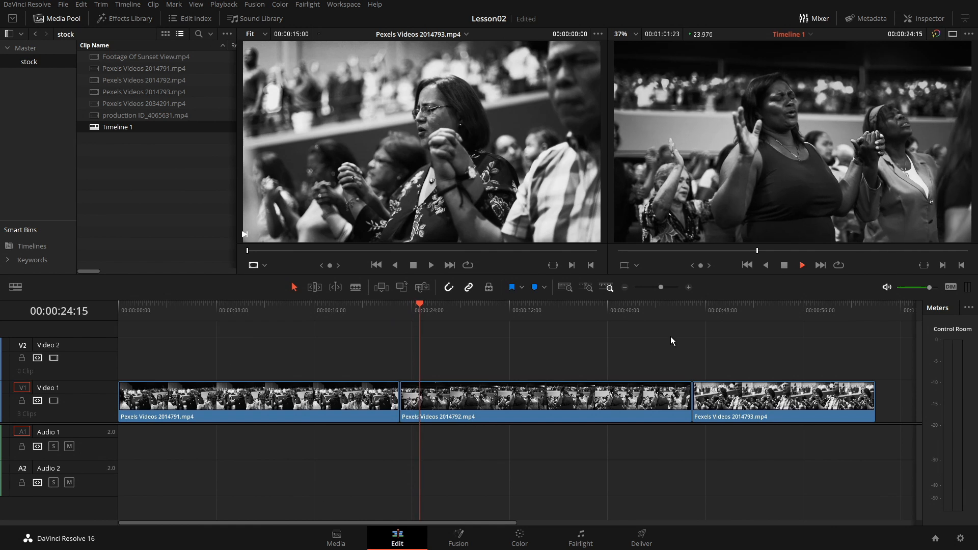
pyautogui.click(666, 311)
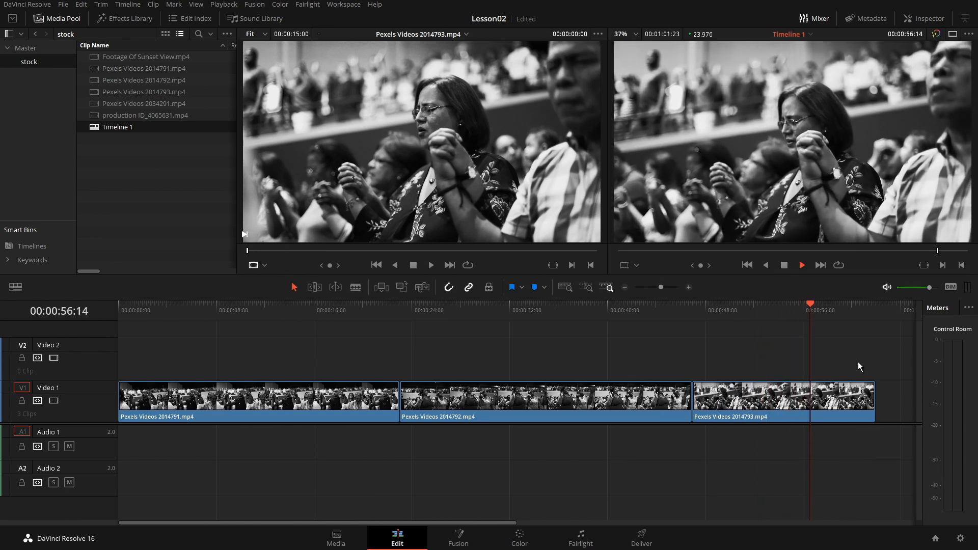
pyautogui.click(784, 265)
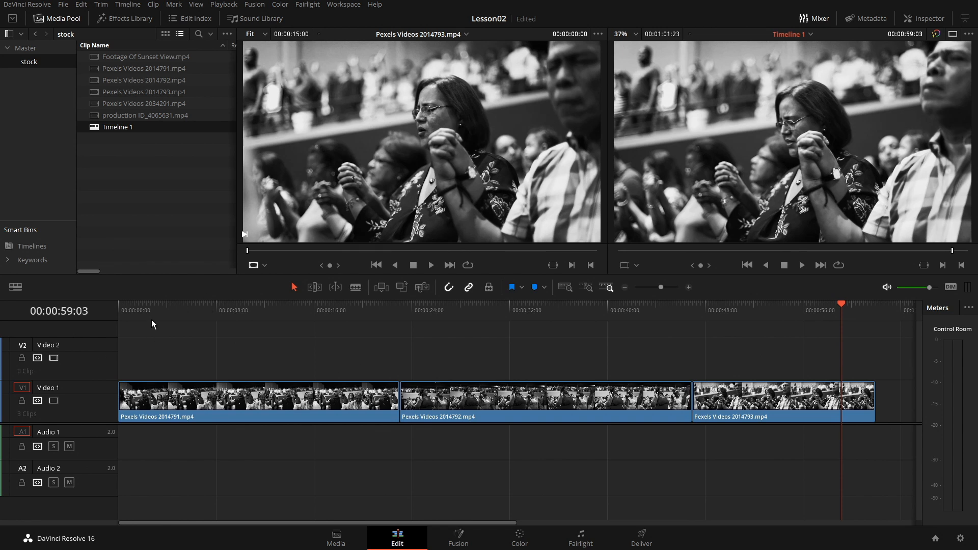
# Split Pexels Videos 2014791.mp4 on the timeline at 00:00:07:00 with the Blade tool
pyautogui.moveTo(168, 308)
pyautogui.mouseDown()
pyautogui.moveTo(205, 313)
pyautogui.moveTo(167, 316)
pyautogui.mouseUp()
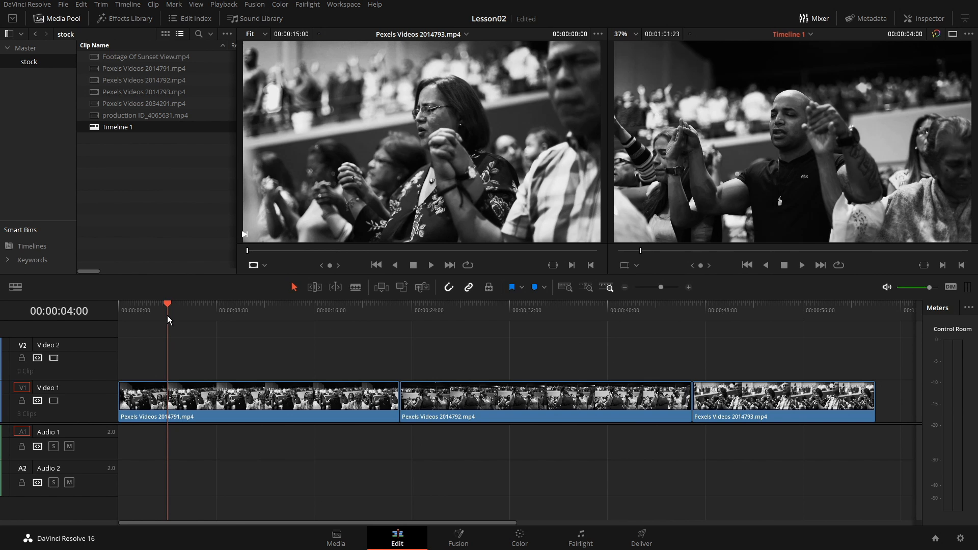
pyautogui.moveTo(167, 315); pyautogui.dragTo(204, 316)
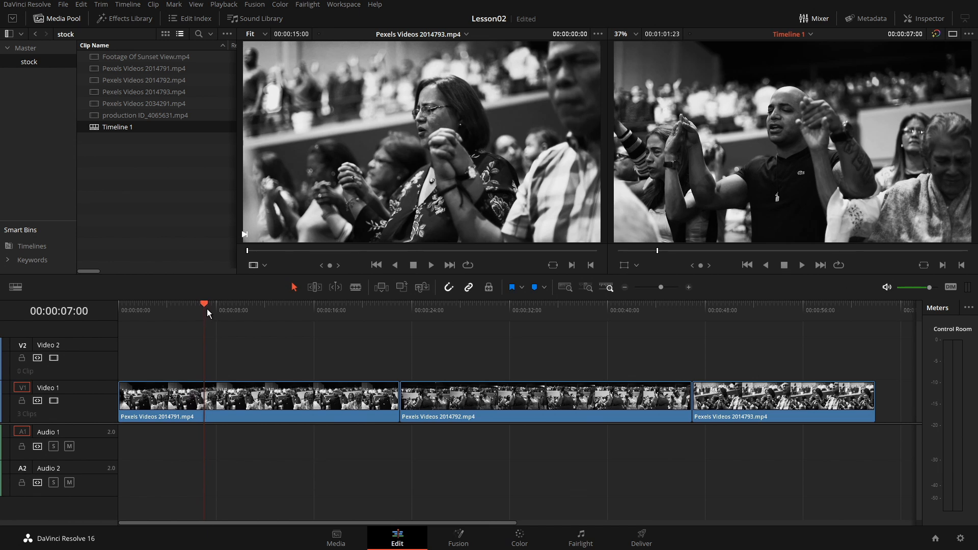
pyautogui.click(354, 288)
pyautogui.click(205, 395)
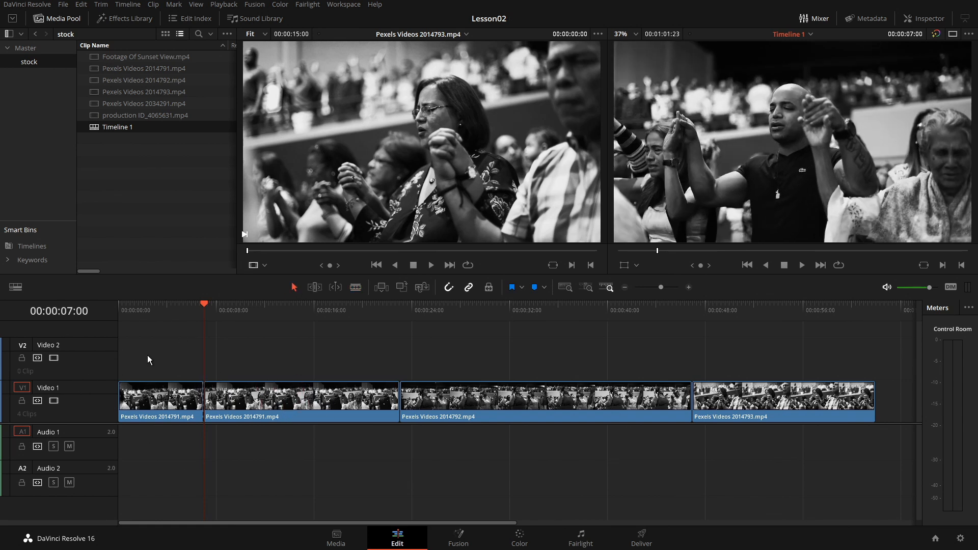
# Ripple-delete the second part of Pexels Videos 2014791.mp4, and undo the deletion
pyautogui.click(251, 404)
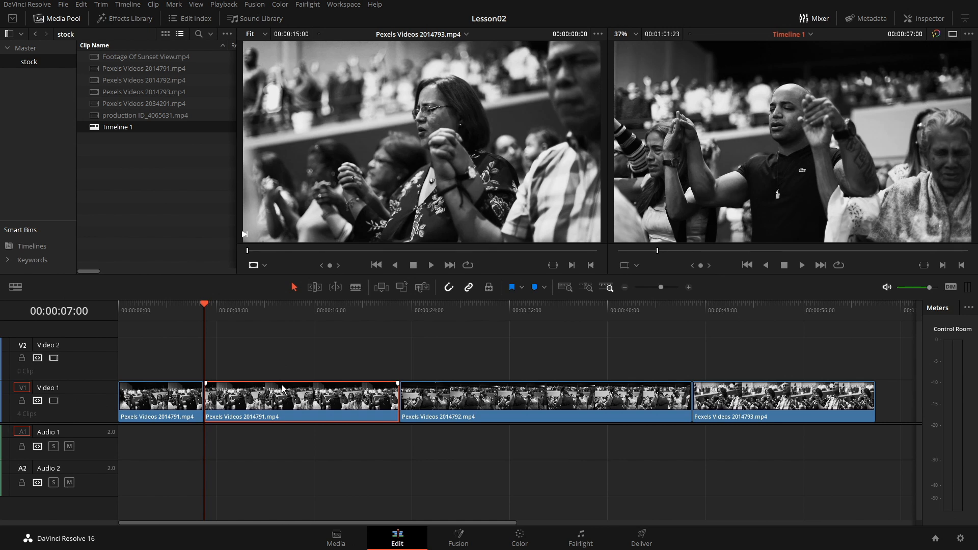
pyautogui.press('Delete')
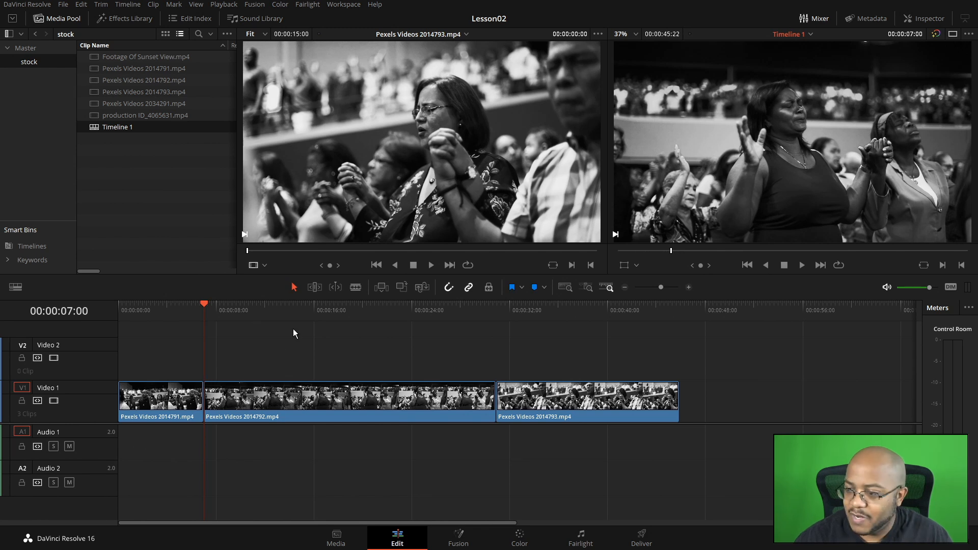
pyautogui.hotkey('ctrl', 'z')
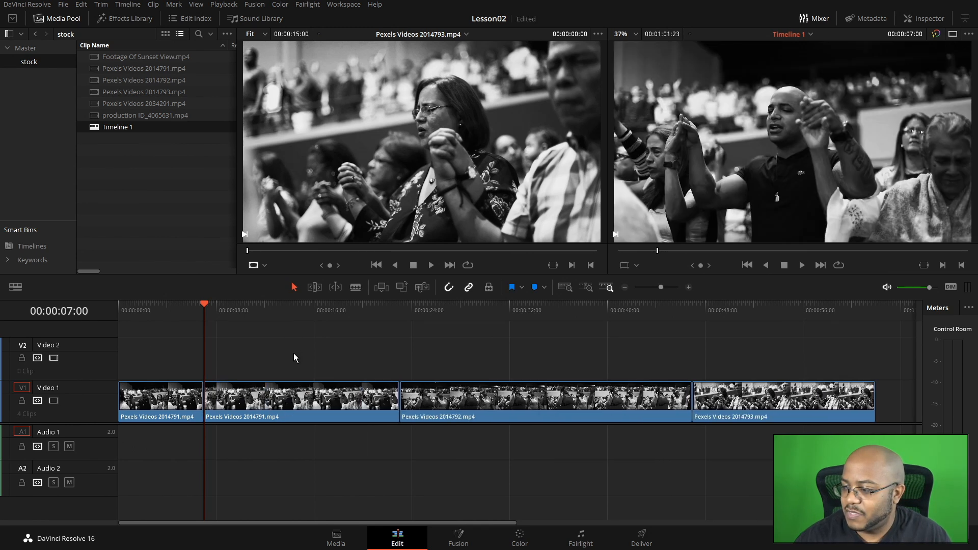
# Delete the second part of Pexels Videos 2014791.mp4 leaving a gap, and move the other two clips up against the remaining part
pyautogui.click(300, 409)
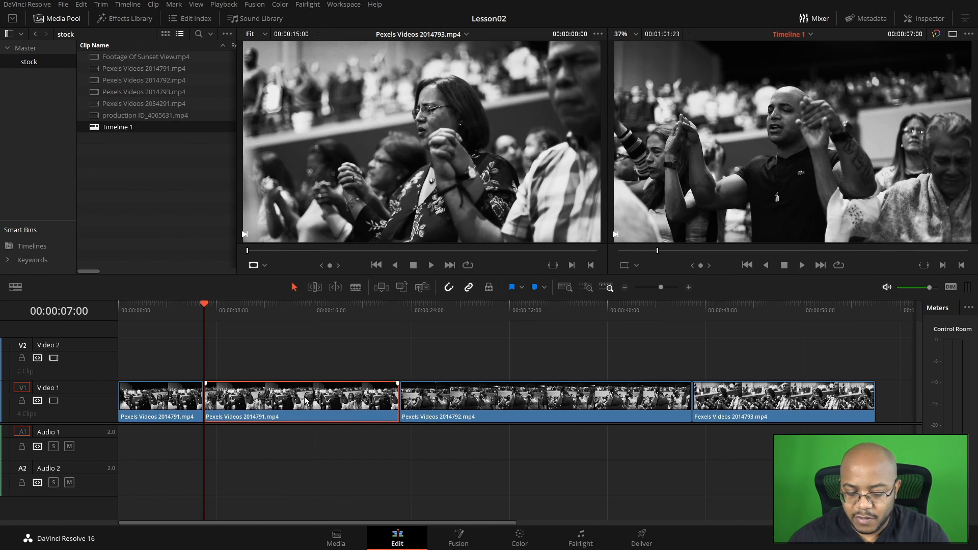
pyautogui.press('BackSpace')
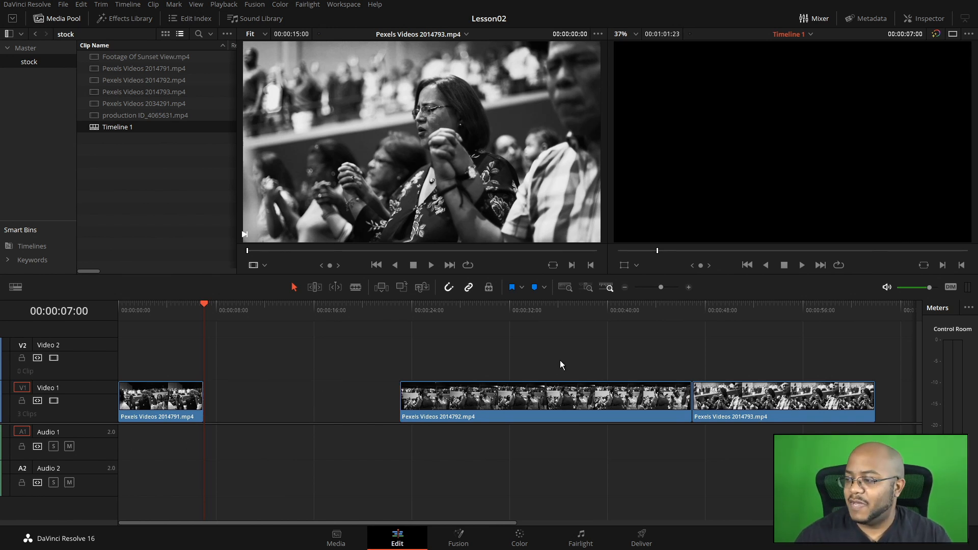
pyautogui.moveTo(589, 339); pyautogui.dragTo(752, 434)
pyautogui.moveTo(630, 420); pyautogui.dragTo(472, 423)
pyautogui.click(197, 351)
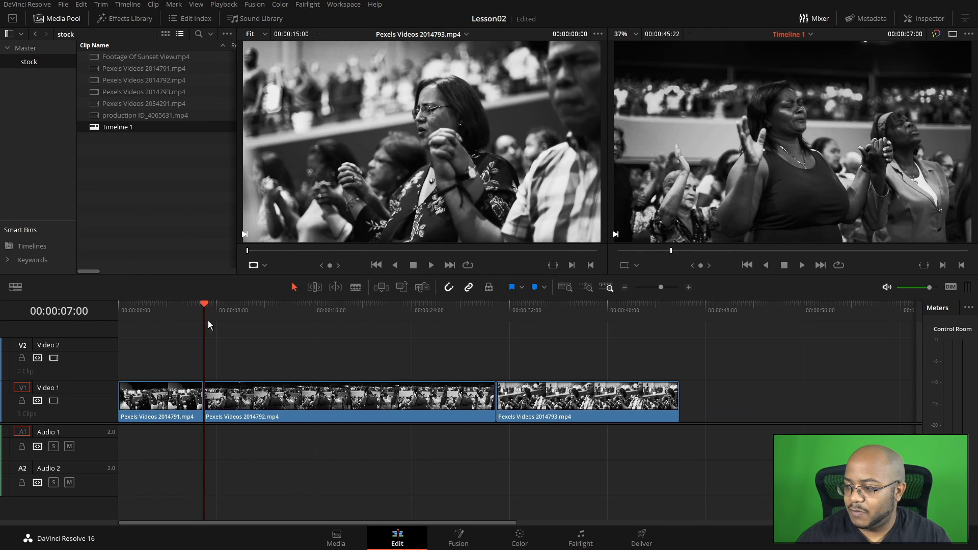
# Split Pexels Videos 2014792.mp4 at 00:00:14:00 and ripple-delete its second part
pyautogui.moveTo(250, 312); pyautogui.dragTo(289, 316)
pyautogui.click(355, 288)
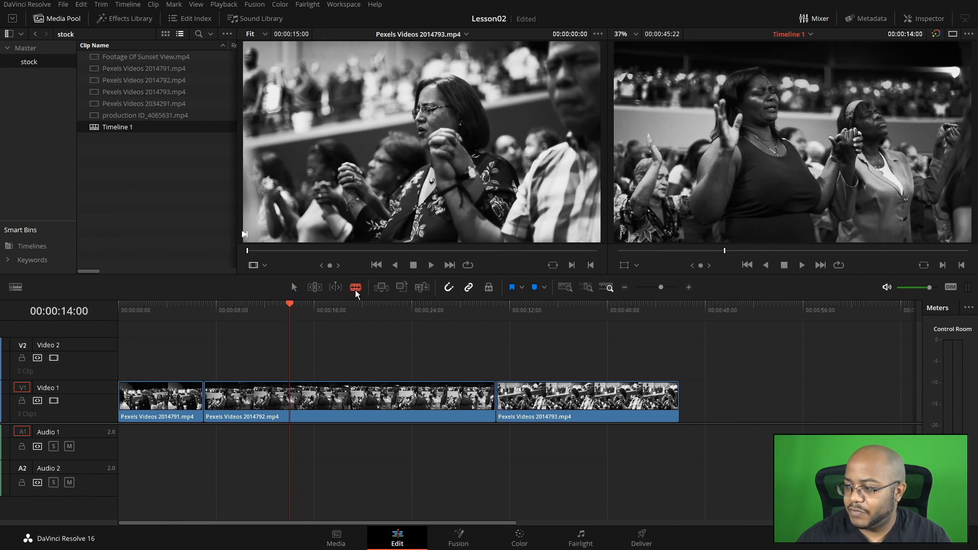
pyautogui.click(290, 397)
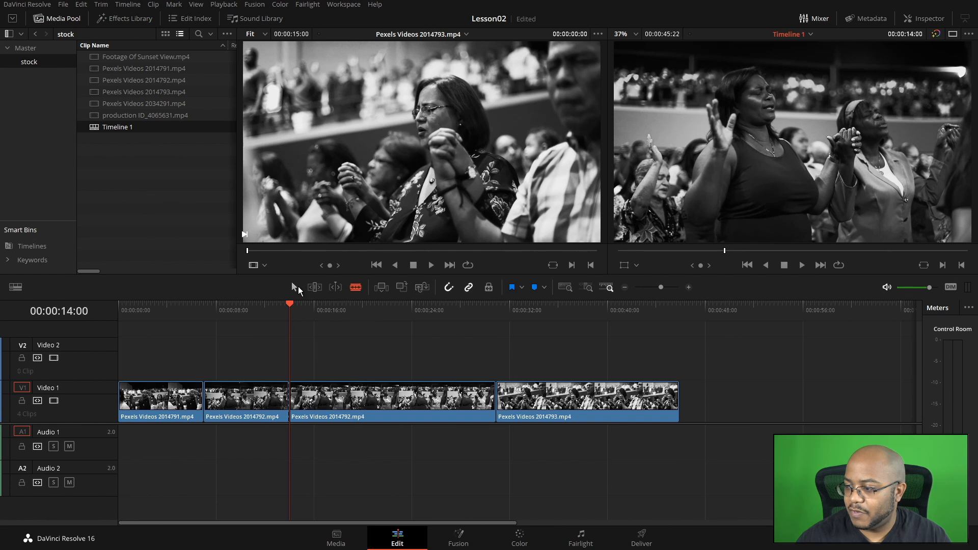
pyautogui.click(343, 408)
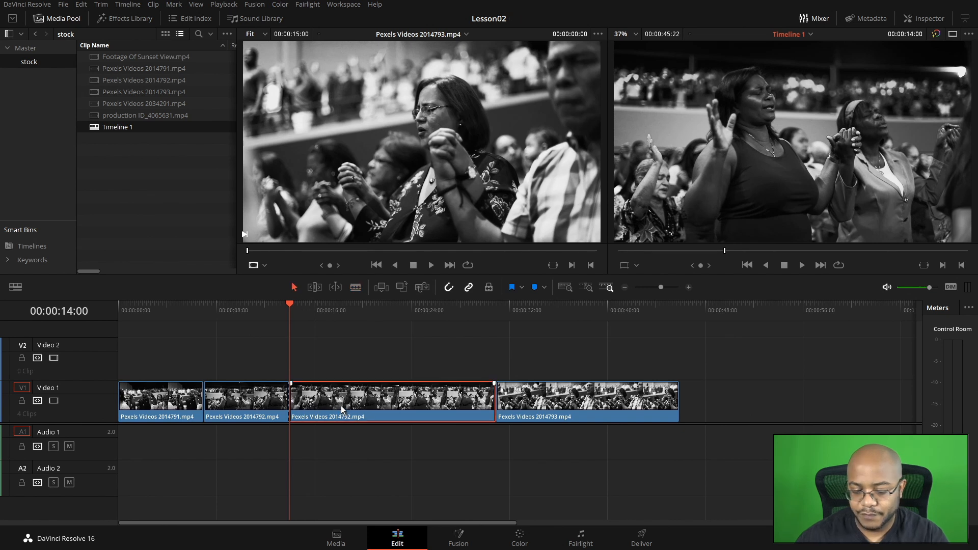
pyautogui.press('Delete')
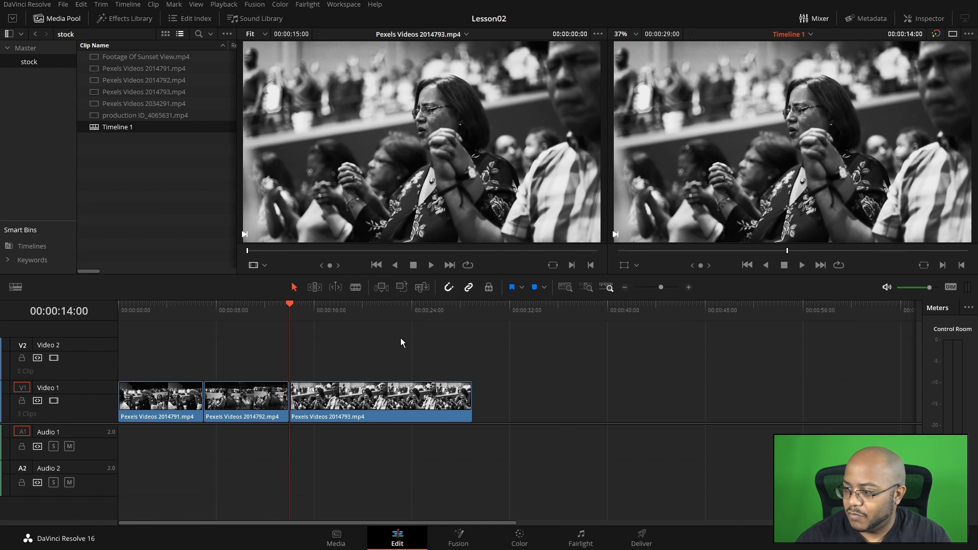
# Split Pexels Videos 2014793.mp4 at 00:00:21:00 and delete its second part
pyautogui.moveTo(290, 304); pyautogui.dragTo(374, 315)
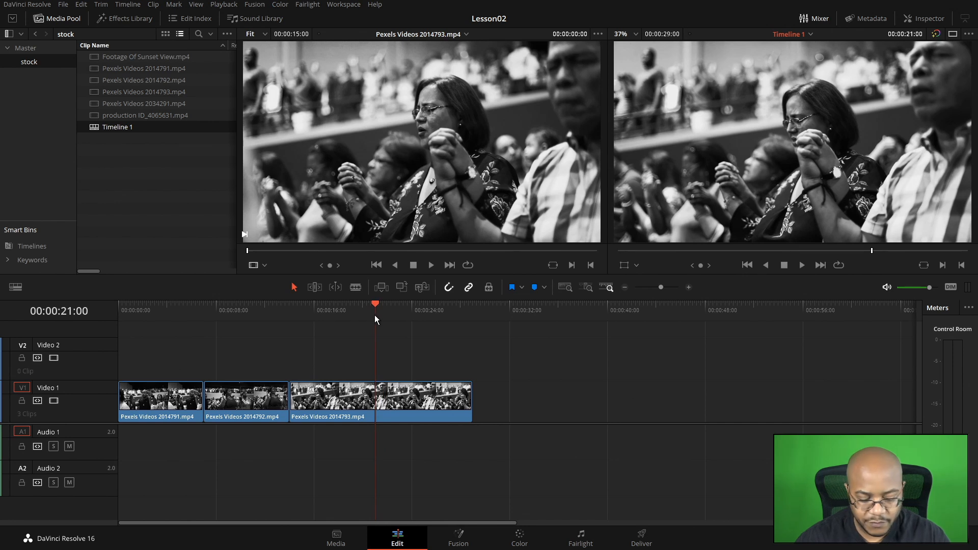
pyautogui.press('b')
pyautogui.click(377, 397)
pyautogui.click(294, 288)
pyautogui.click(407, 404)
pyautogui.press('Delete')
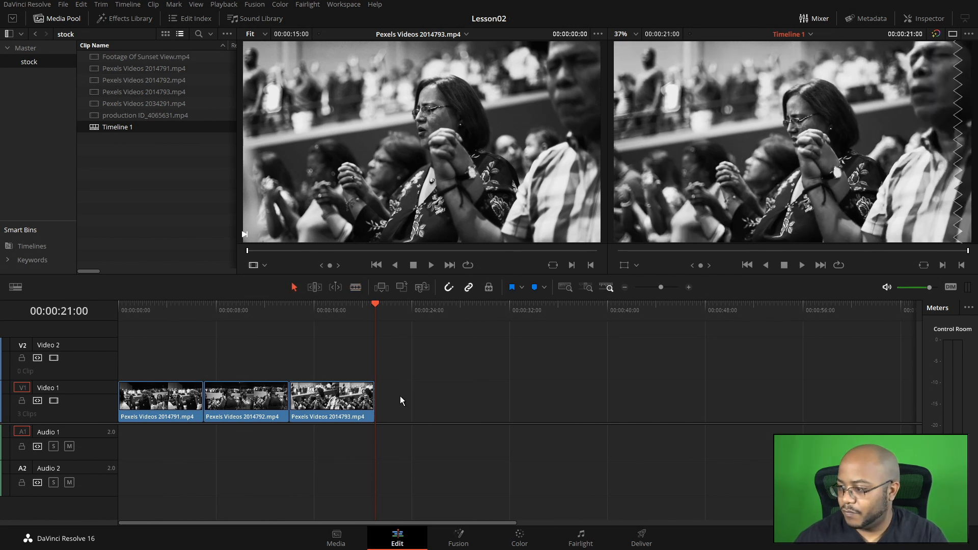
# Play the trimmed timeline from near its start into the third clip, and jump to the end of the timeline
pyautogui.click(124, 309)
pyautogui.press('space')
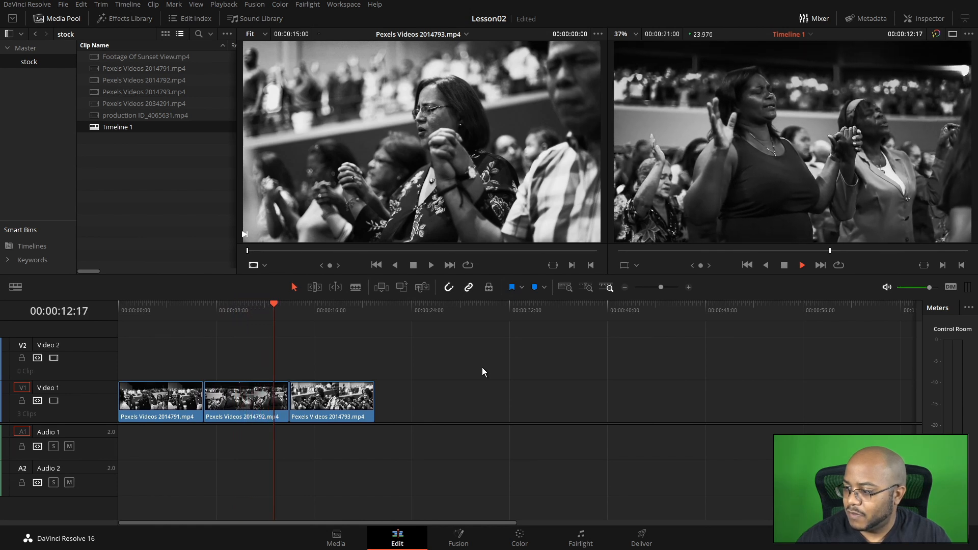
pyautogui.press('space')
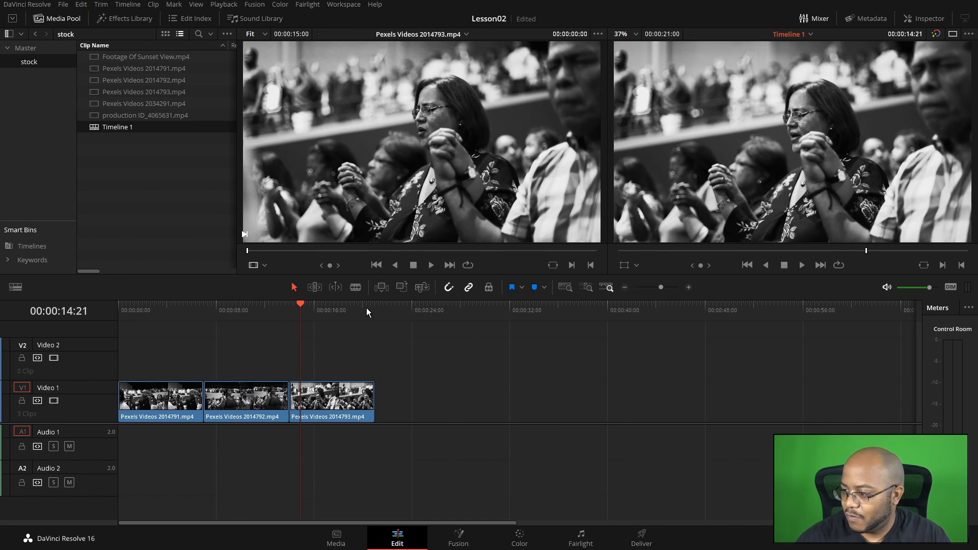
pyautogui.press('End')
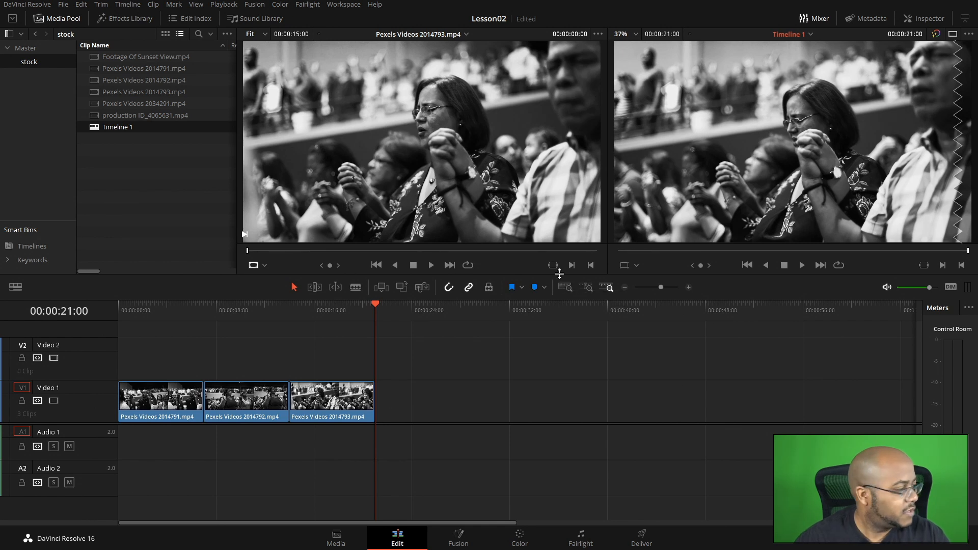
# Fit the whole edit in the timeline and set the video view to show thumbnails only at each clip's start and end
pyautogui.click(564, 288)
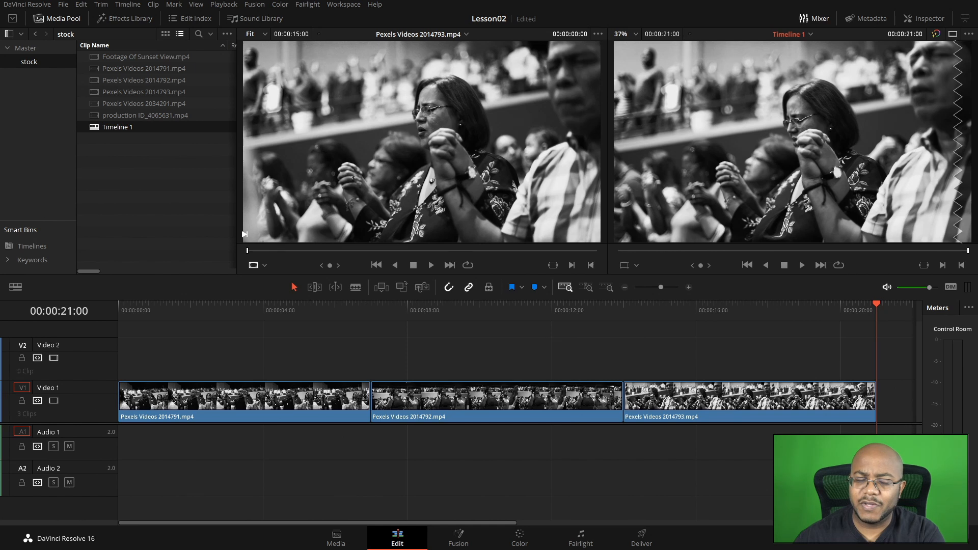
pyautogui.click(16, 288)
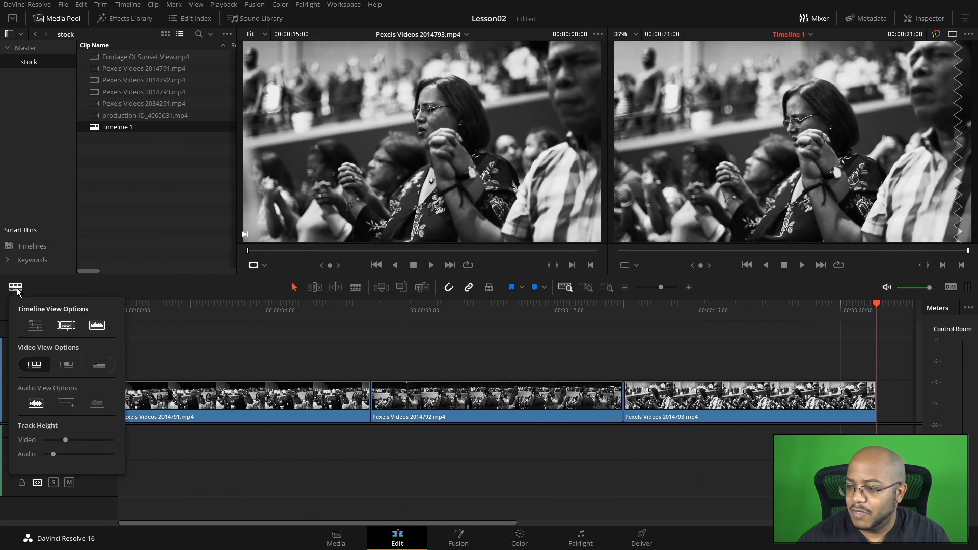
pyautogui.click(66, 366)
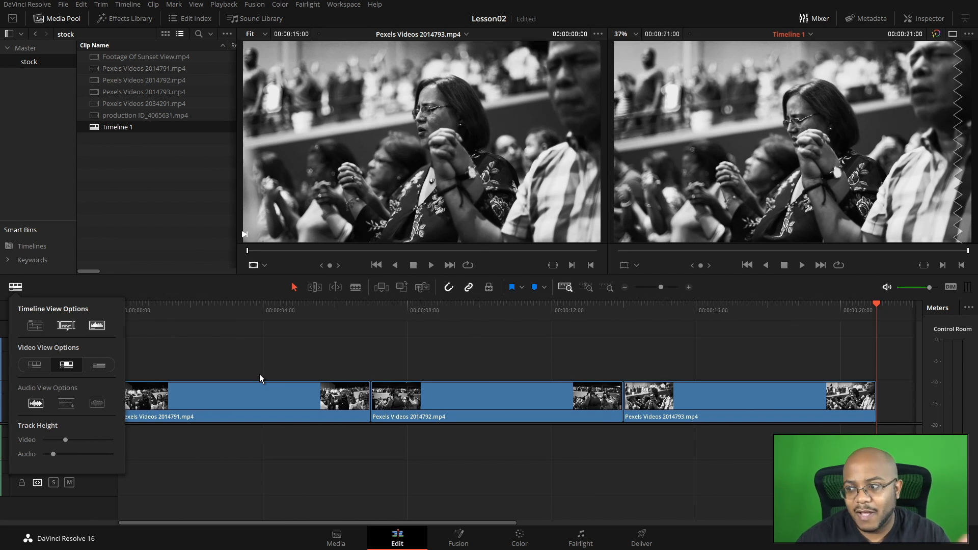
pyautogui.click(272, 352)
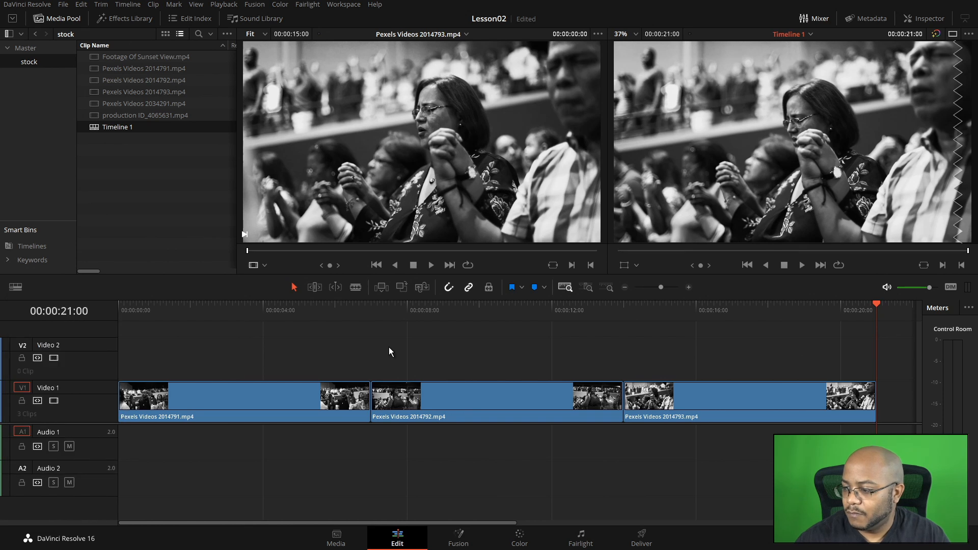
# Add a 24-frame Cross Dissolve between Pexels Videos 2014791.mp4 and Pexels Videos 2014792.mp4, trimming the clips for missing handles
pyautogui.moveTo(324, 316); pyautogui.dragTo(446, 315)
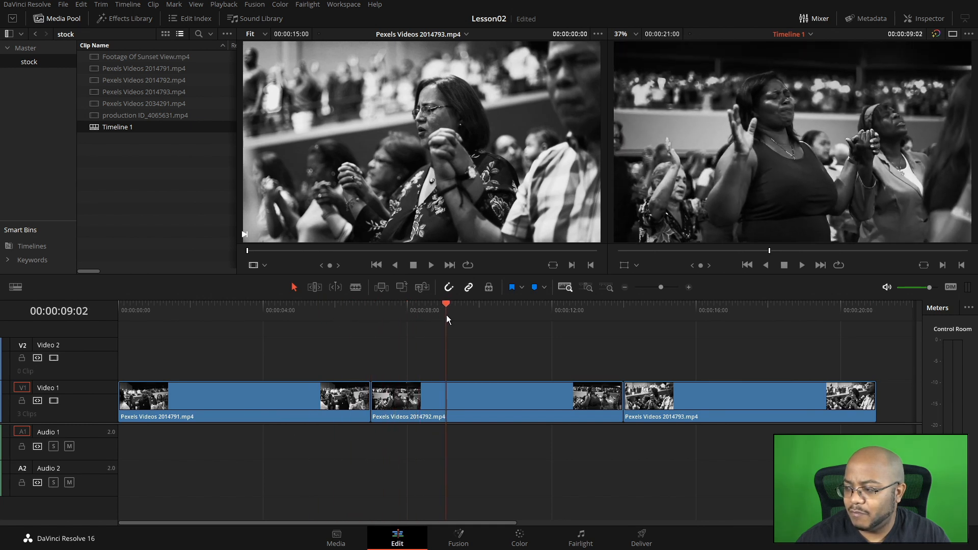
pyautogui.rightClick(368, 399)
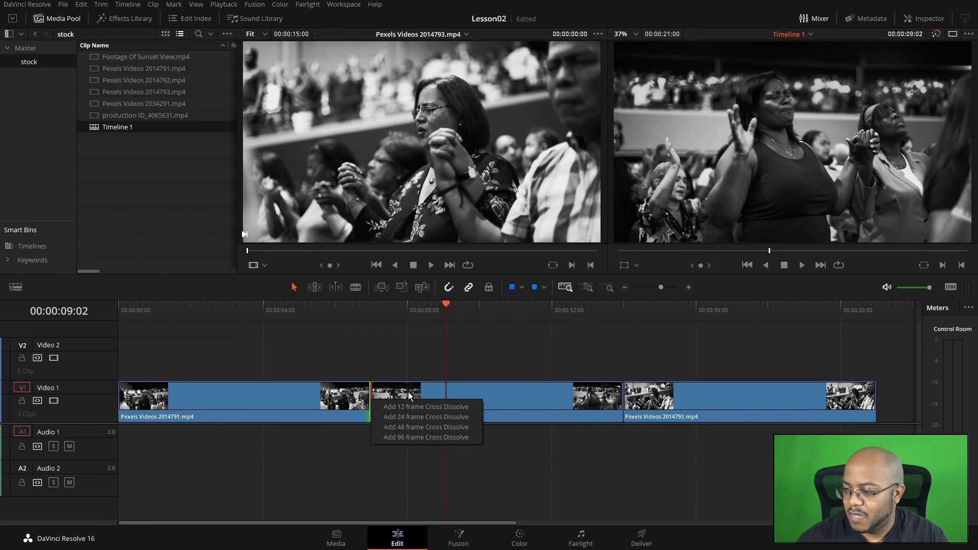
pyautogui.click(414, 416)
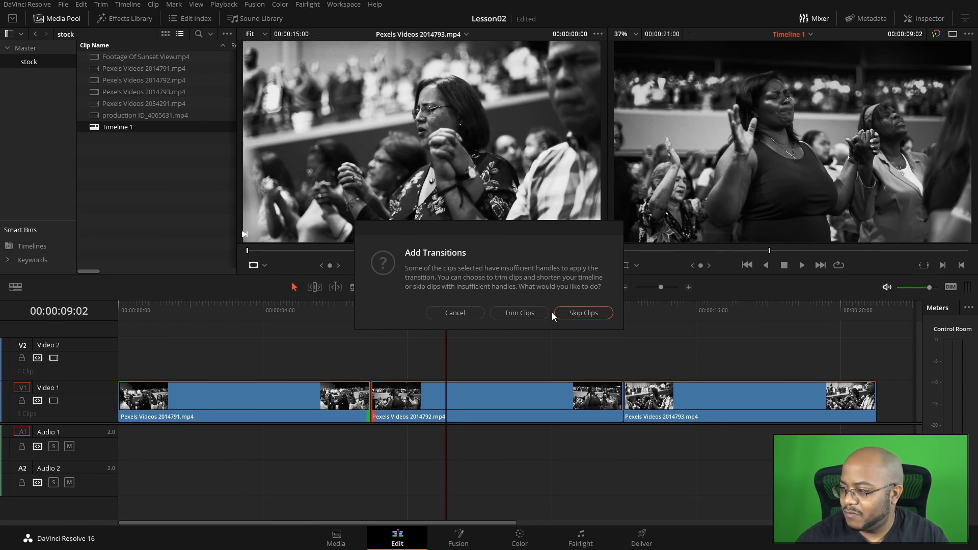
pyautogui.click(520, 312)
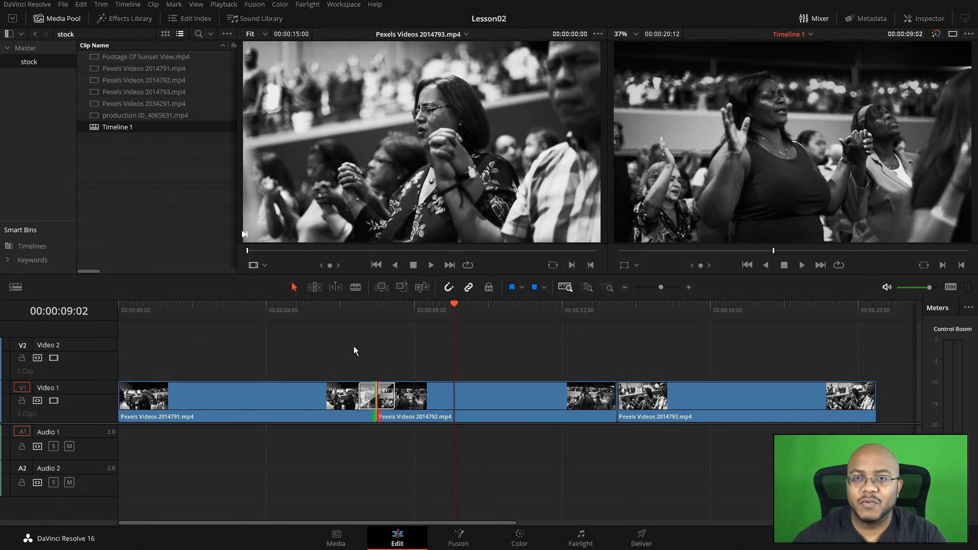
# Add a 24-frame Cross Dissolve between Pexels Videos 2014792.mp4 and Pexels Videos 2014793.mp4, trimming the clips for missing handles
pyautogui.rightClick(618, 395)
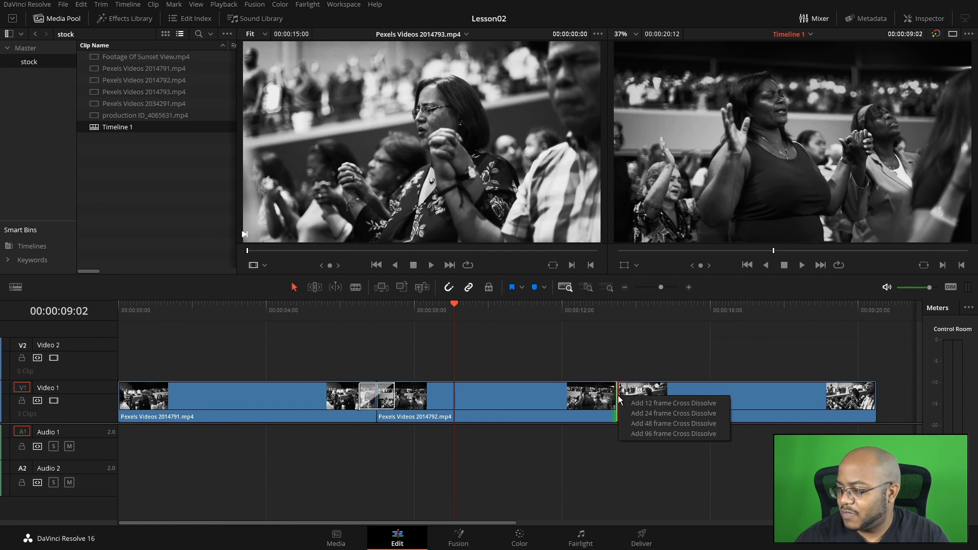
pyautogui.click(642, 414)
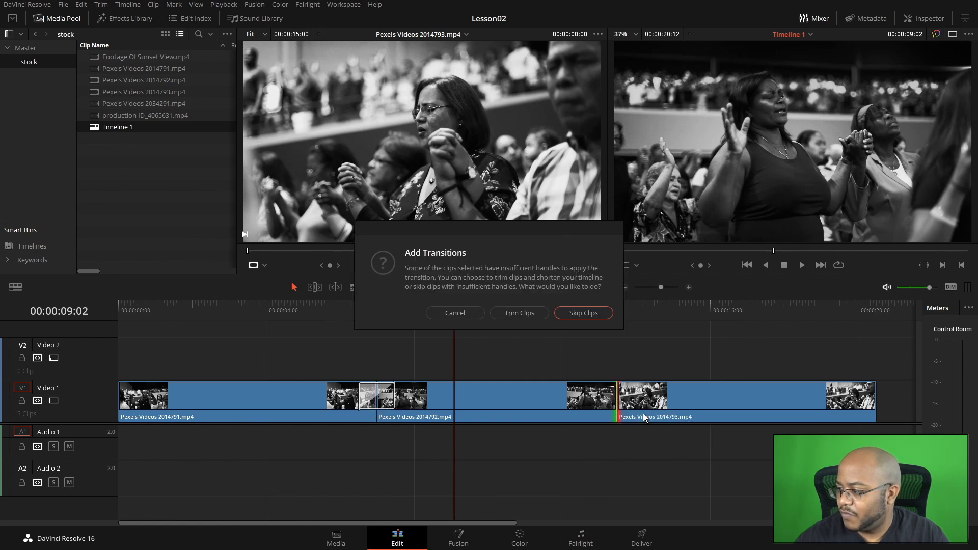
pyautogui.click(520, 313)
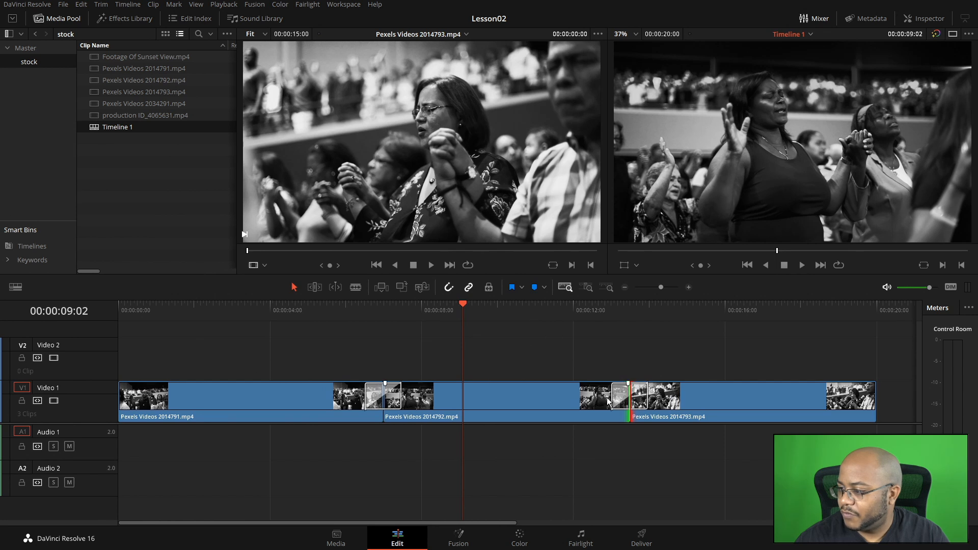
# Play the timeline from about 00:00:04:23 through both Cross Dissolves and stop in the third clip
pyautogui.click(306, 304)
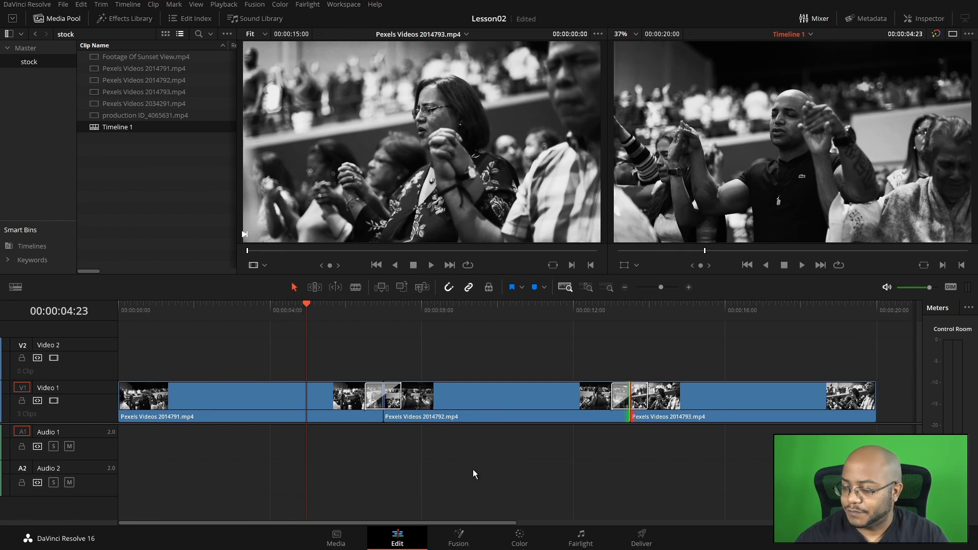
pyautogui.click(802, 266)
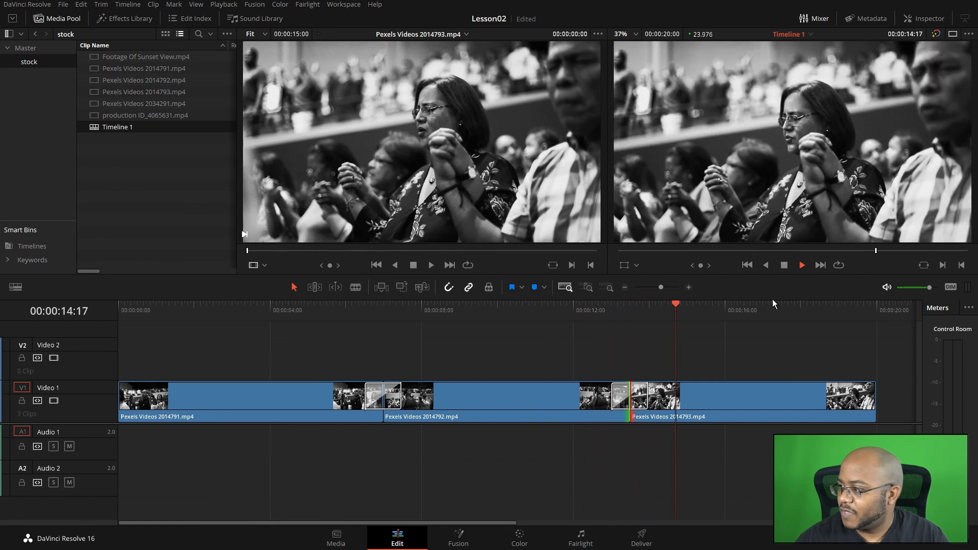
pyautogui.click(784, 265)
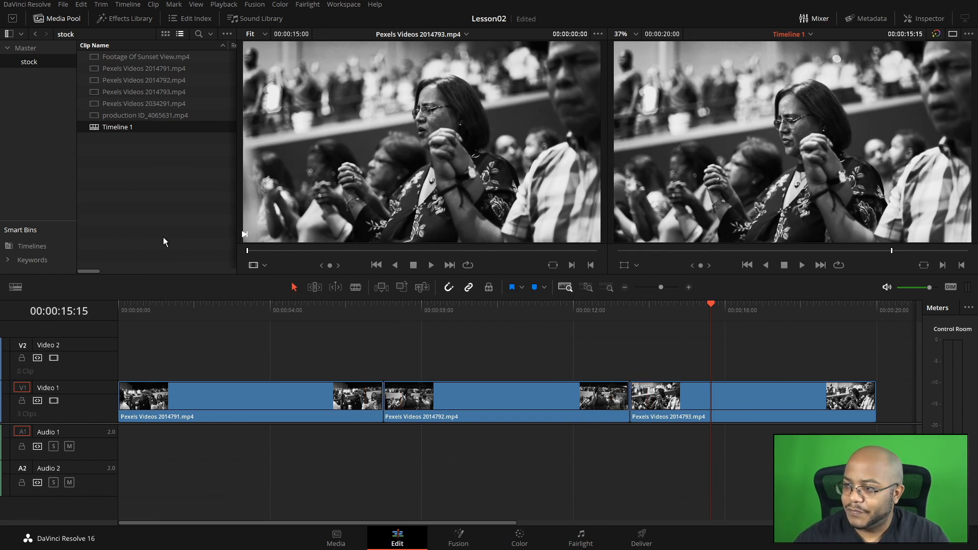
# Add the favorite Blur Dissolve transition at both edit points between the three clips
pyautogui.click(134, 19)
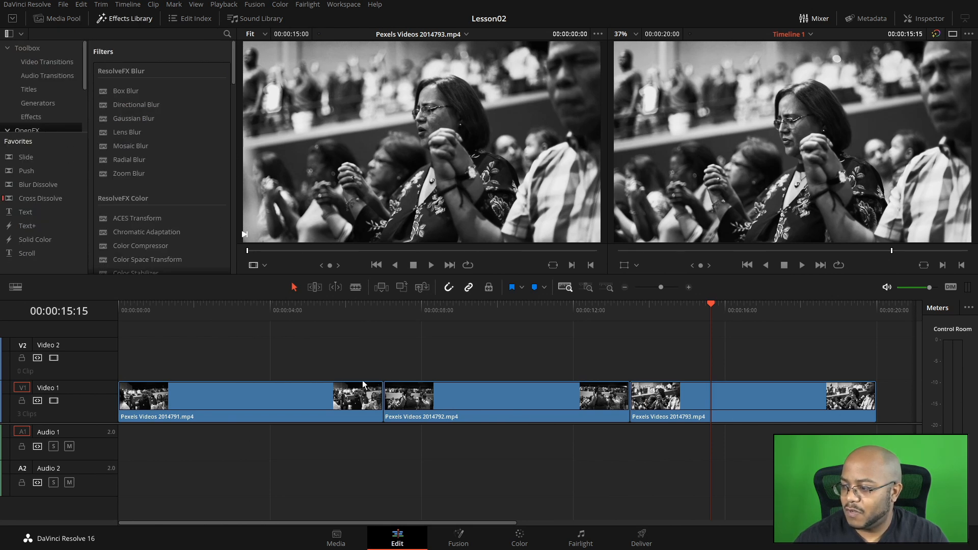
pyautogui.moveTo(32, 184); pyautogui.dragTo(378, 396)
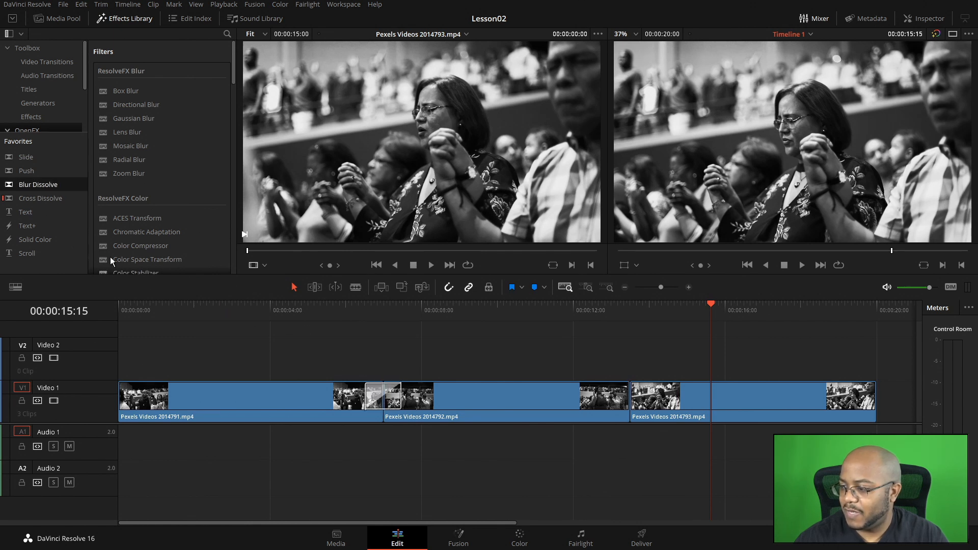
pyautogui.moveTo(38, 185); pyautogui.dragTo(609, 391)
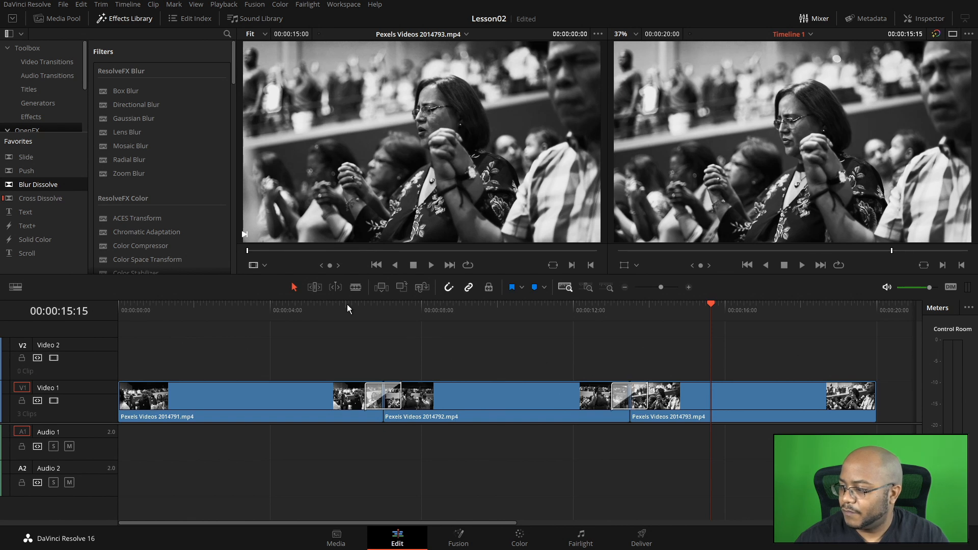
# Play the timeline from about 00:00:05:22 through both Blur Dissolves into the third clip
pyautogui.click(342, 304)
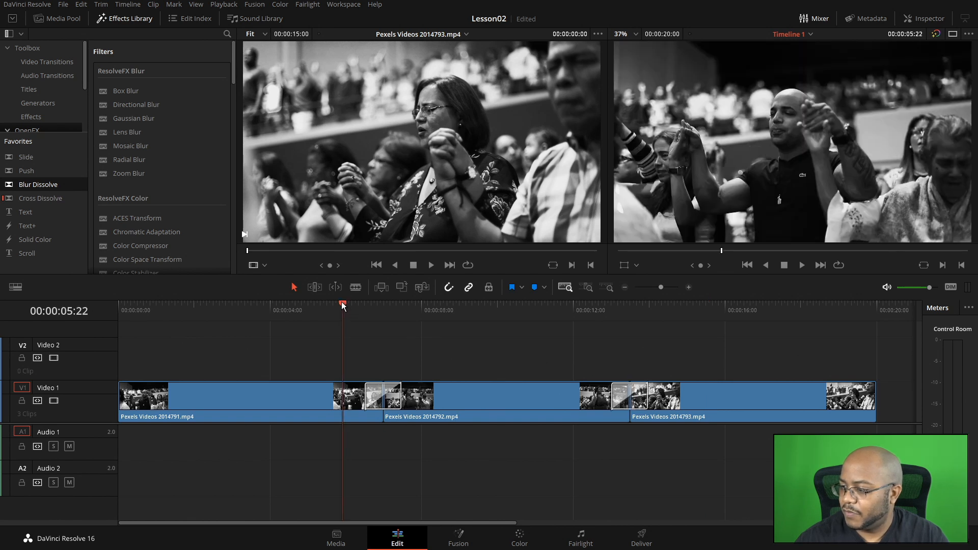
pyautogui.press('space')
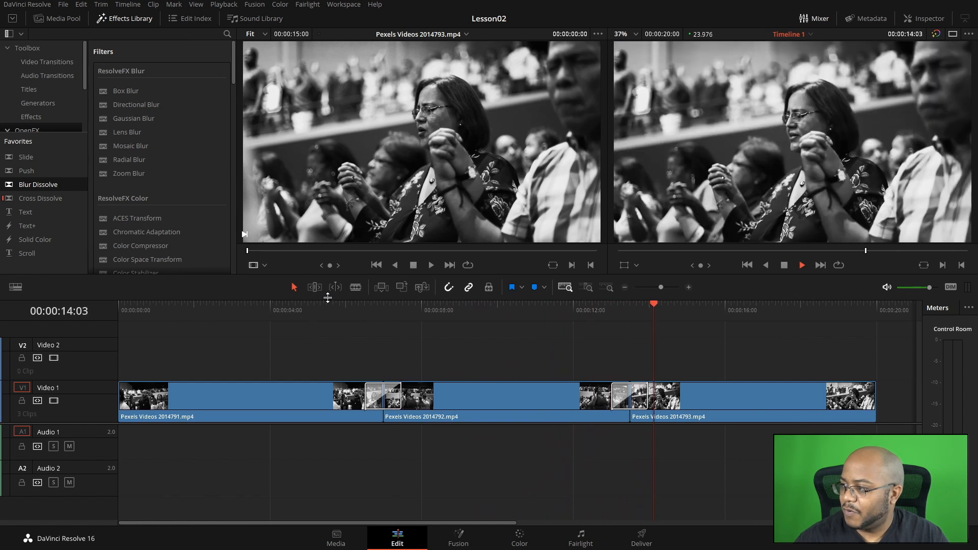
pyautogui.press('space')
# Delete both Blur Dissolve transitions from the Video 1 track
pyautogui.click(400, 404)
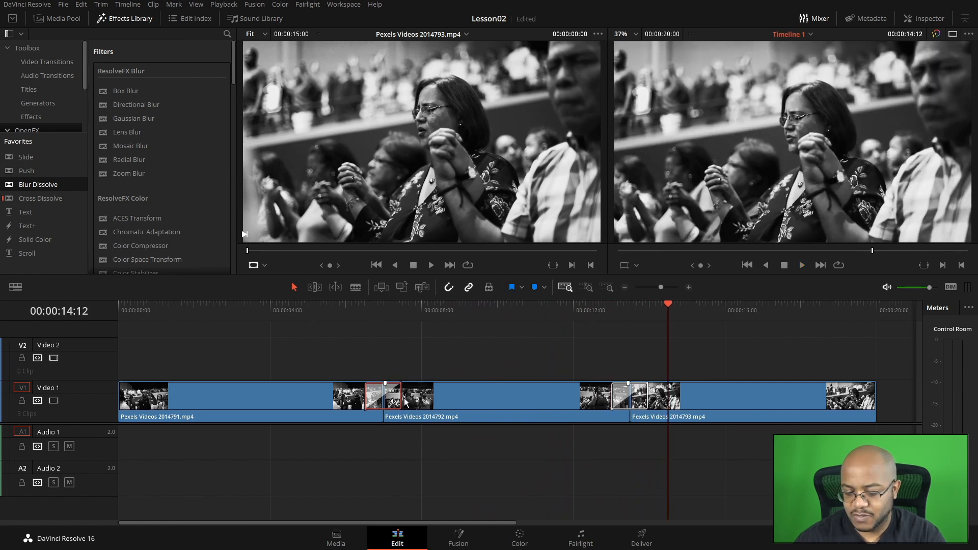
pyautogui.press('Delete')
pyautogui.click(622, 400)
pyautogui.press('Delete')
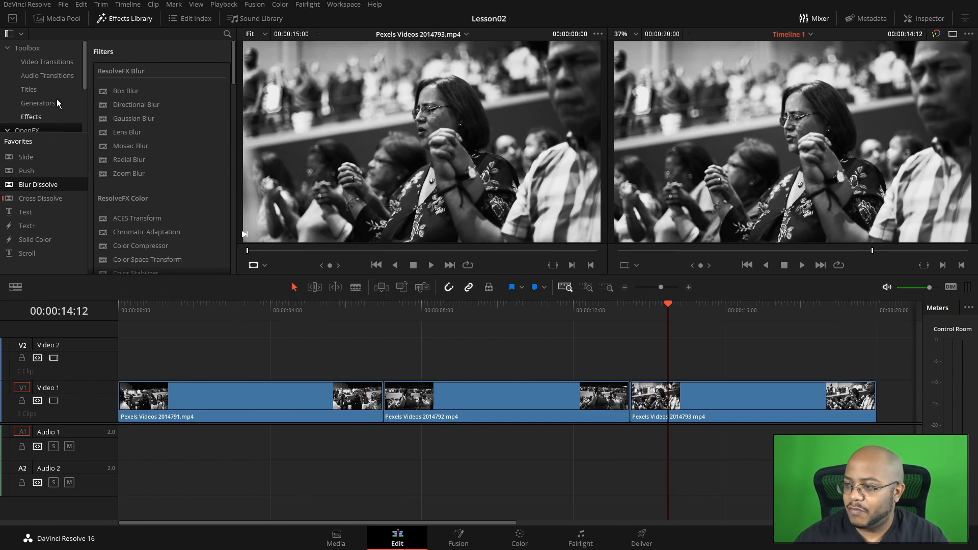
# Add an Additive Dissolve between the first and second clips and a Smooth Cut between the second and third
pyautogui.click(53, 63)
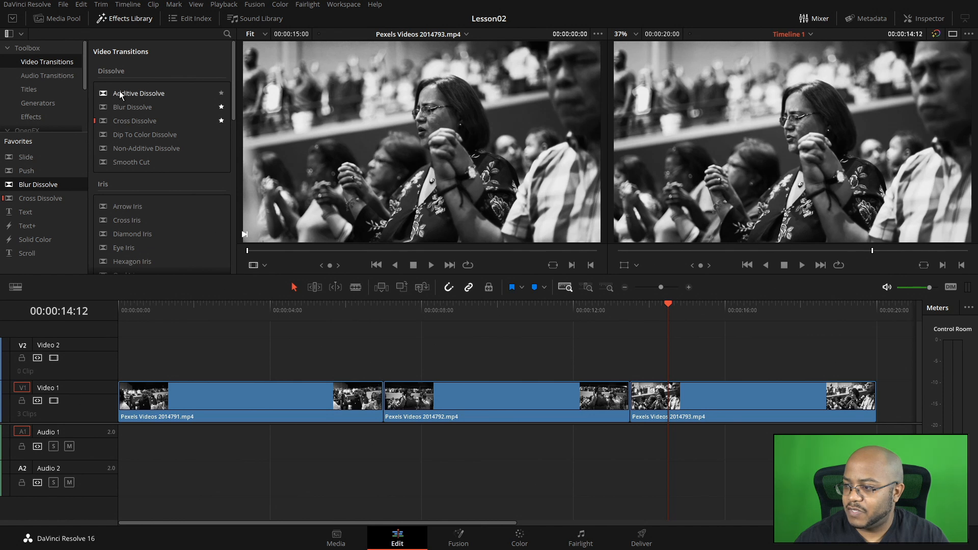
pyautogui.moveTo(121, 93); pyautogui.dragTo(378, 398)
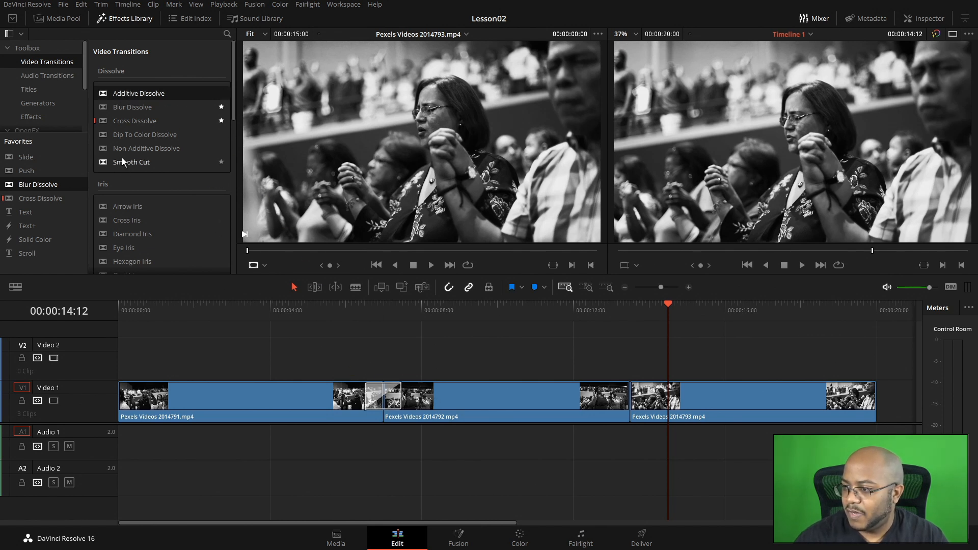
pyautogui.moveTo(134, 161); pyautogui.dragTo(621, 402)
# Play the timeline from shortly before the Additive Dissolve through the Smooth Cut into the third clip
pyautogui.click(342, 307)
pyautogui.press('space')
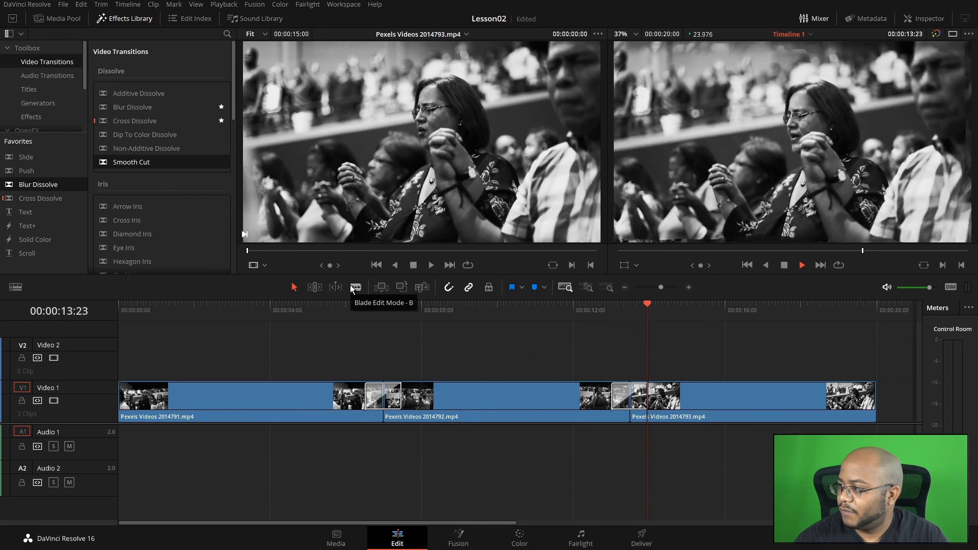
pyautogui.press('space')
pyautogui.hotkey('ctrl', 'b')
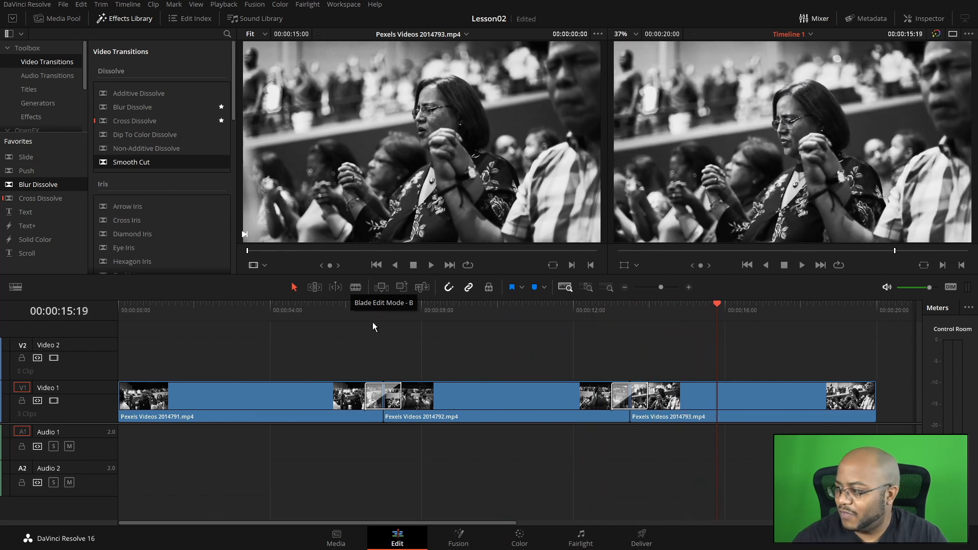
# Delete the Smooth Cut and the Additive Dissolve from the Video 1 track
pyautogui.click(621, 394)
pyautogui.press('Delete')
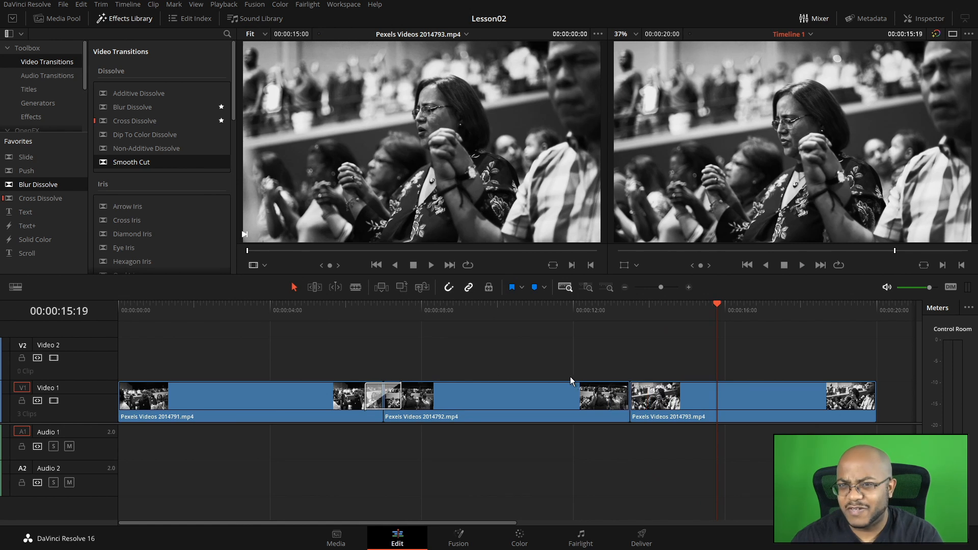
pyautogui.click(372, 397)
pyautogui.press('Delete')
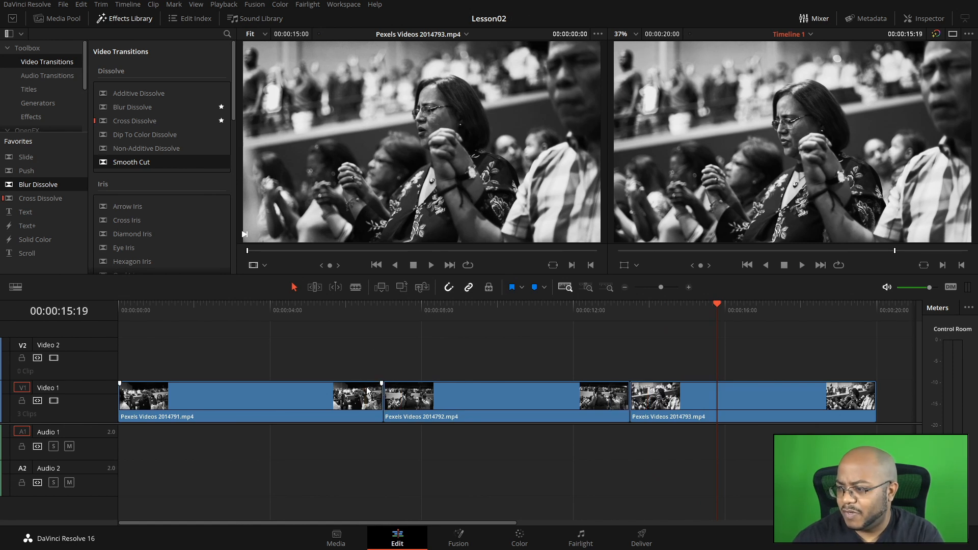
# Add an Arrow Iris transition between the first and second clips and play across it
pyautogui.scroll(-3, 198, 166)
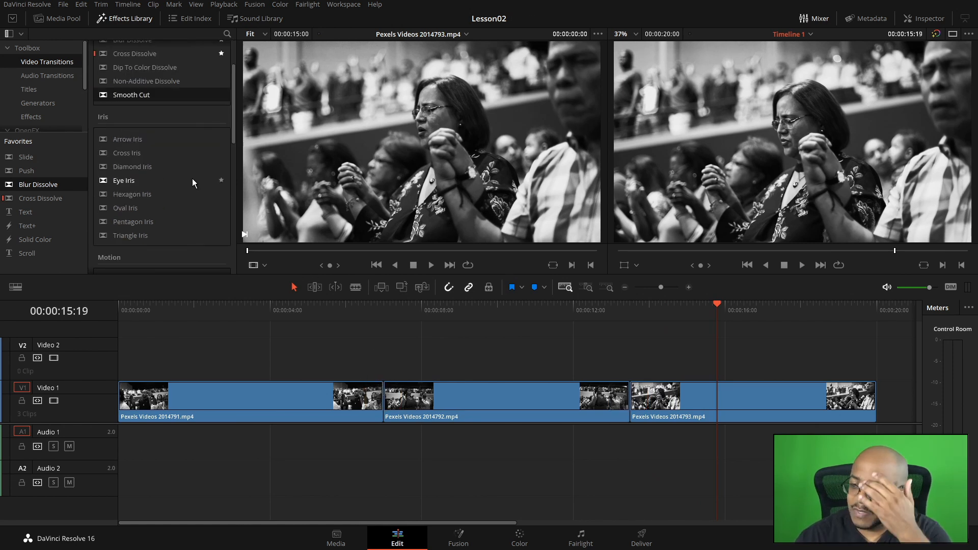
pyautogui.moveTo(128, 139); pyautogui.dragTo(376, 402)
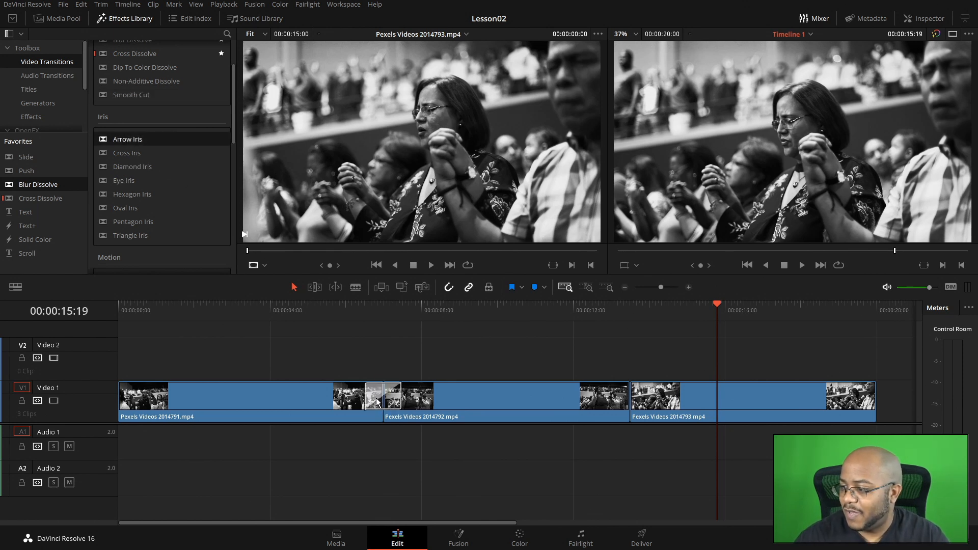
pyautogui.click(347, 303)
pyautogui.press('space')
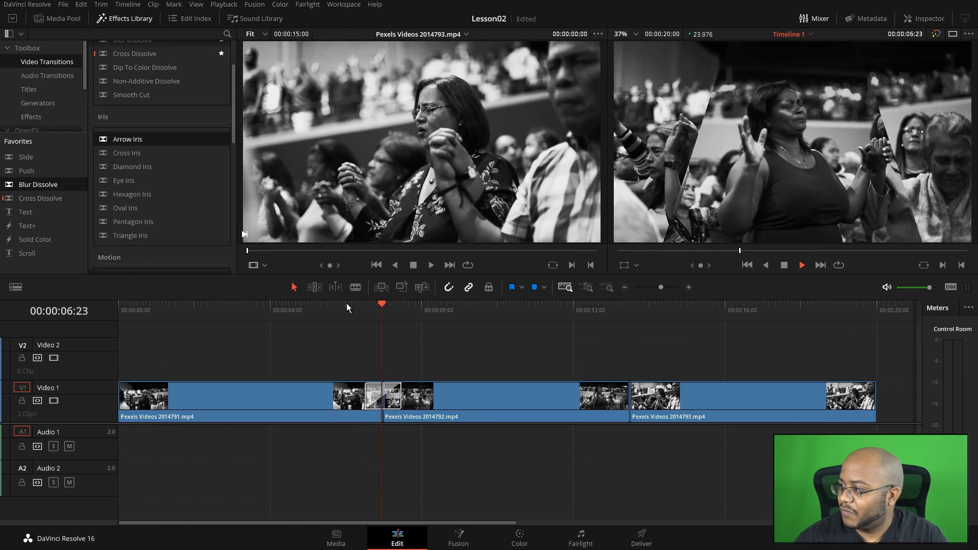
pyautogui.press('space')
# Replace the Arrow Iris with a Push transition between the first and second clips and play across it
pyautogui.click(397, 393)
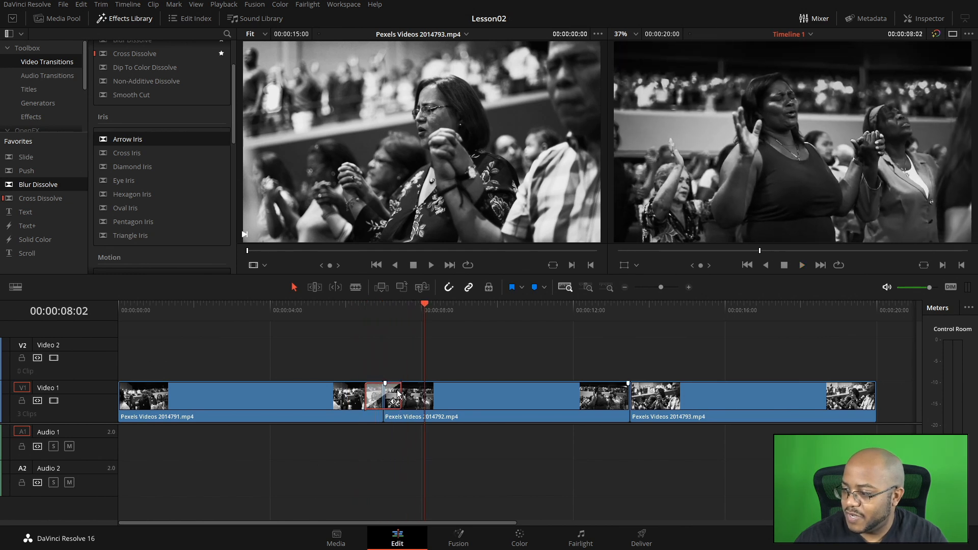
pyautogui.press('Delete')
pyautogui.scroll(-2, 154, 222)
pyautogui.scroll(-1, 142, 211)
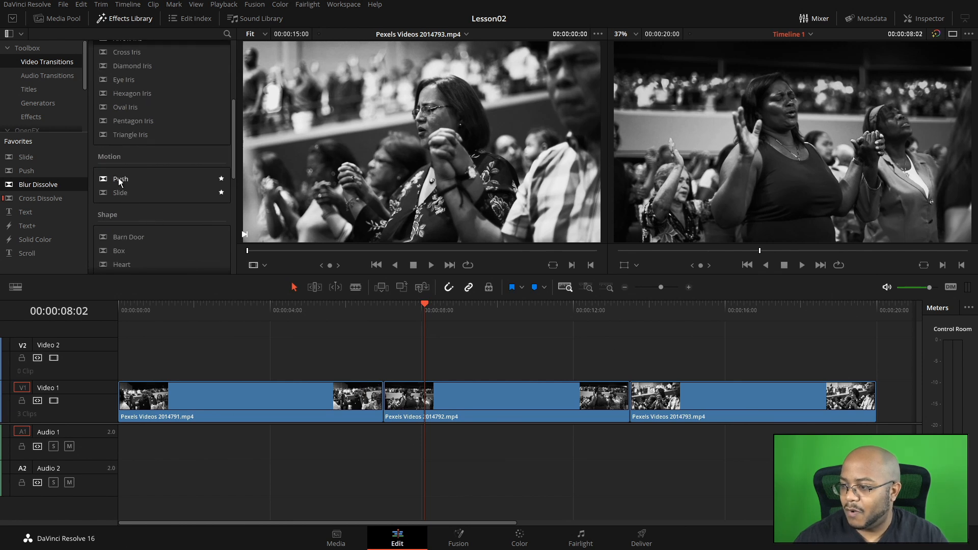
pyautogui.moveTo(35, 168); pyautogui.dragTo(383, 396)
pyautogui.click(328, 308)
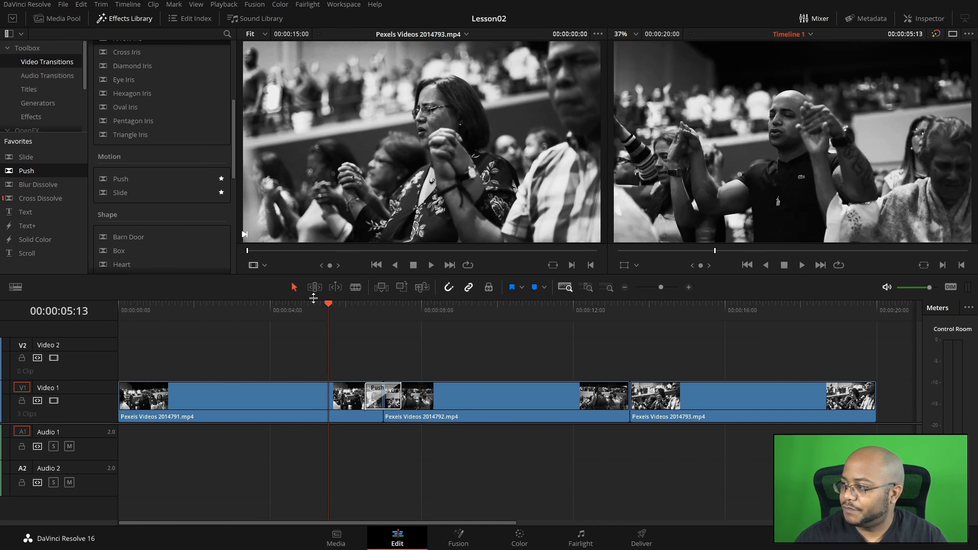
pyautogui.press('space')
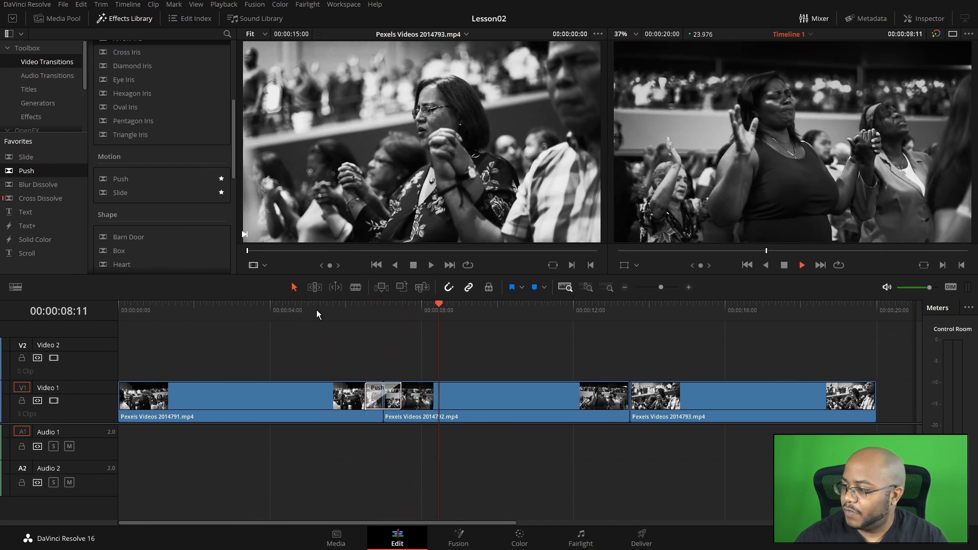
pyautogui.press('space')
# Replace the Push transition with a Slide transition centered on the edit between the first and second clips
pyautogui.click(374, 399)
pyautogui.press('Delete')
pyautogui.moveTo(121, 195); pyautogui.dragTo(387, 395)
pyautogui.click(448, 400)
pyautogui.press('Delete')
pyautogui.moveTo(128, 194); pyautogui.dragTo(377, 395)
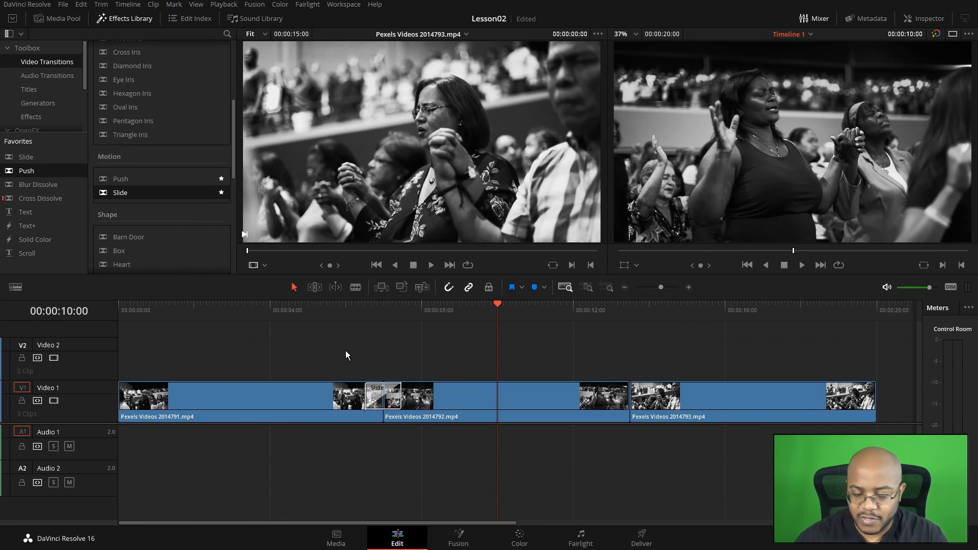
# Undo the centered Slide and use a 2-second Slide transition starting at the head of Pexels Videos 2014792.mp4
pyautogui.hotkey('ctrl', 'z')
pyautogui.moveTo(321, 322); pyautogui.dragTo(403, 397)
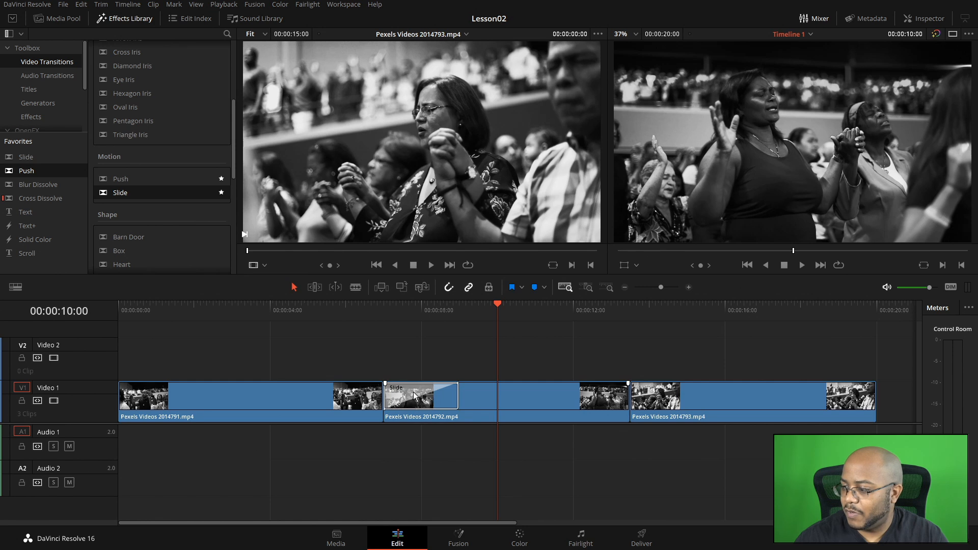
# Set the Slide transition's alignment to Center On Edit after trying End On Edit
pyautogui.click(413, 392)
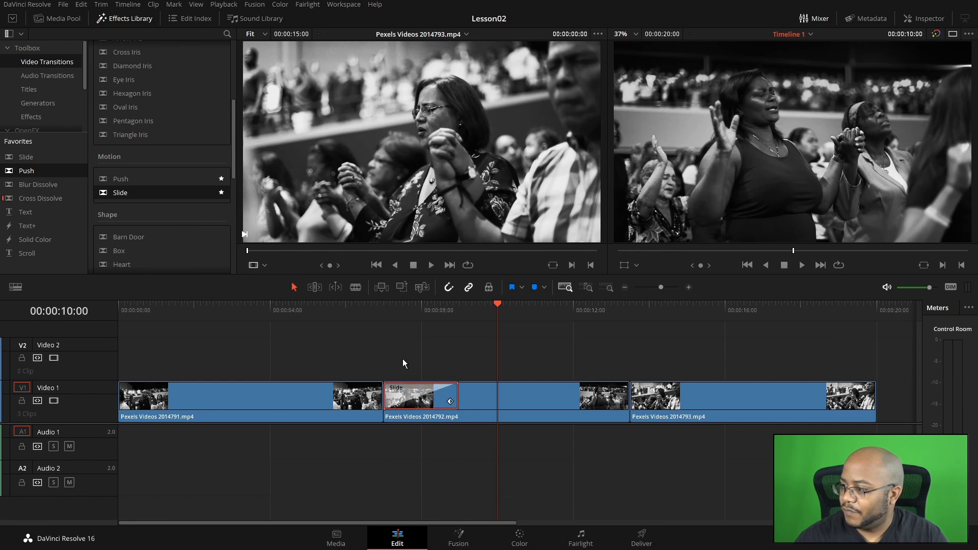
pyautogui.click(926, 19)
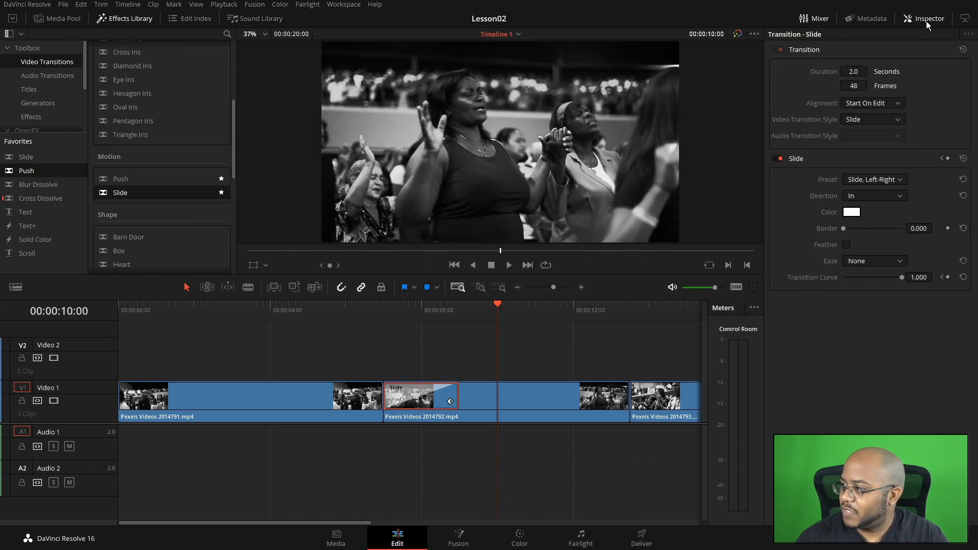
pyautogui.click(897, 103)
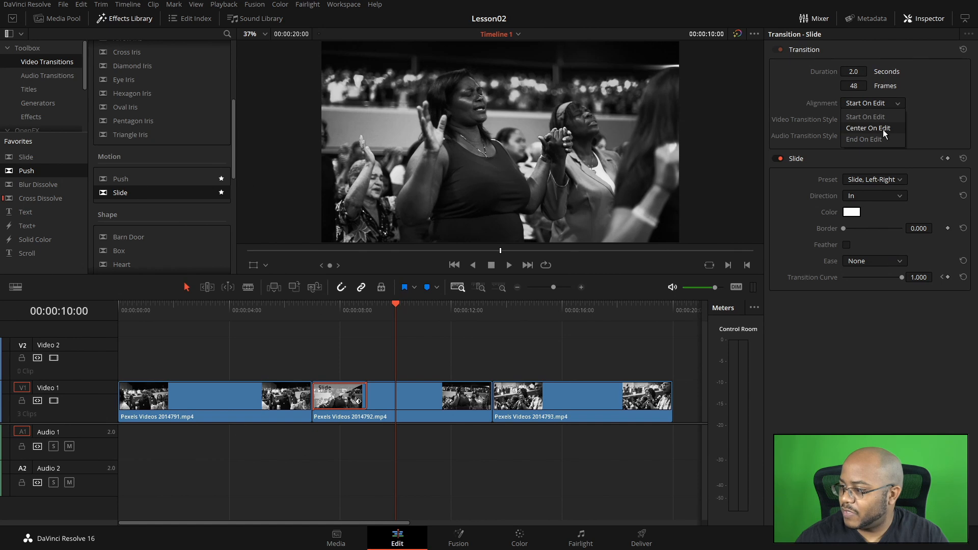
pyautogui.click(882, 129)
pyautogui.click(874, 104)
pyautogui.click(878, 140)
pyautogui.click(852, 101)
pyautogui.click(863, 127)
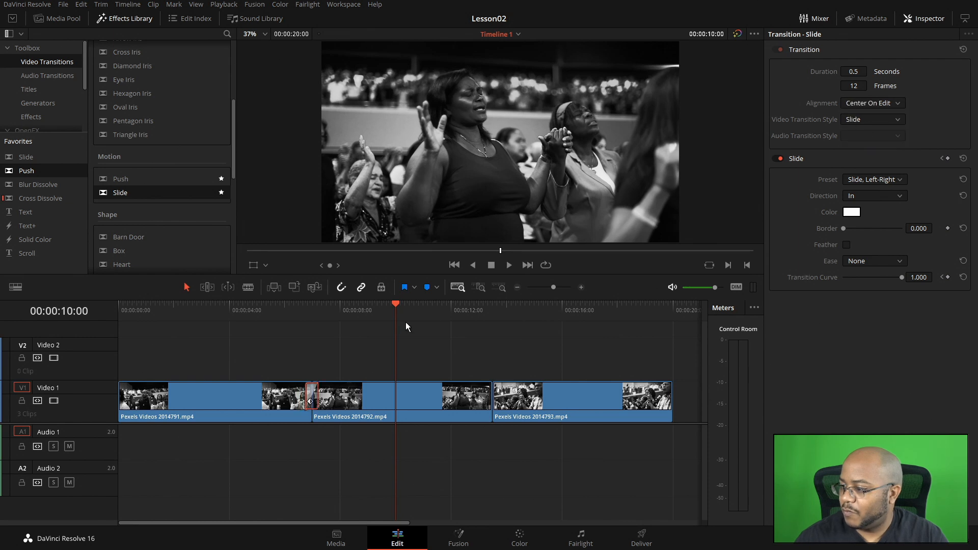
pyautogui.click(920, 18)
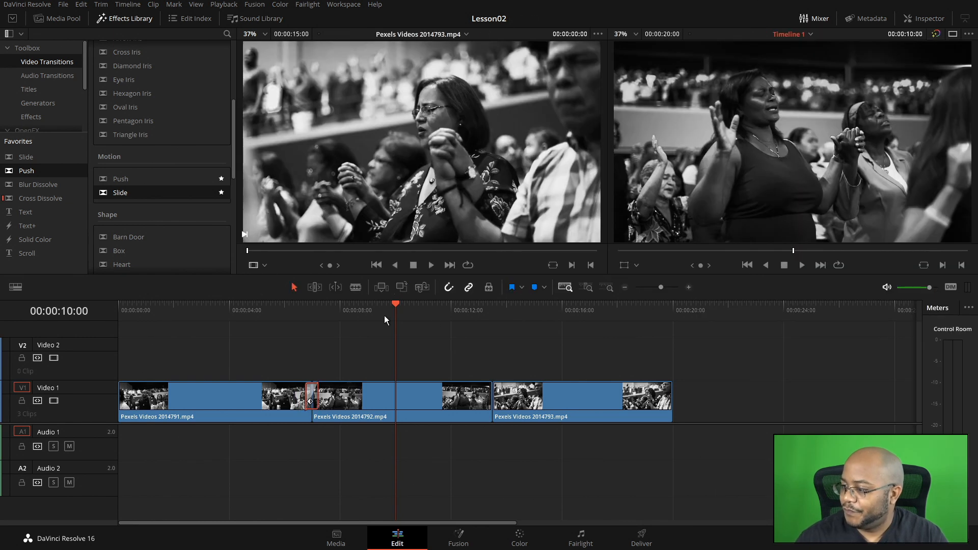
# Play across the centered Slide transition from about 00:00:06:06, just before the first edit
pyautogui.click(568, 289)
pyautogui.click(356, 310)
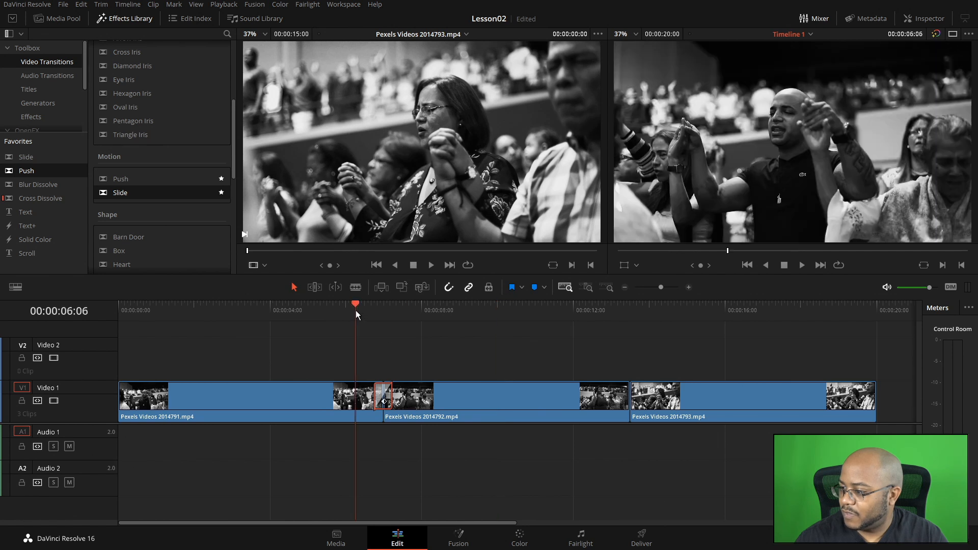
pyautogui.press('space')
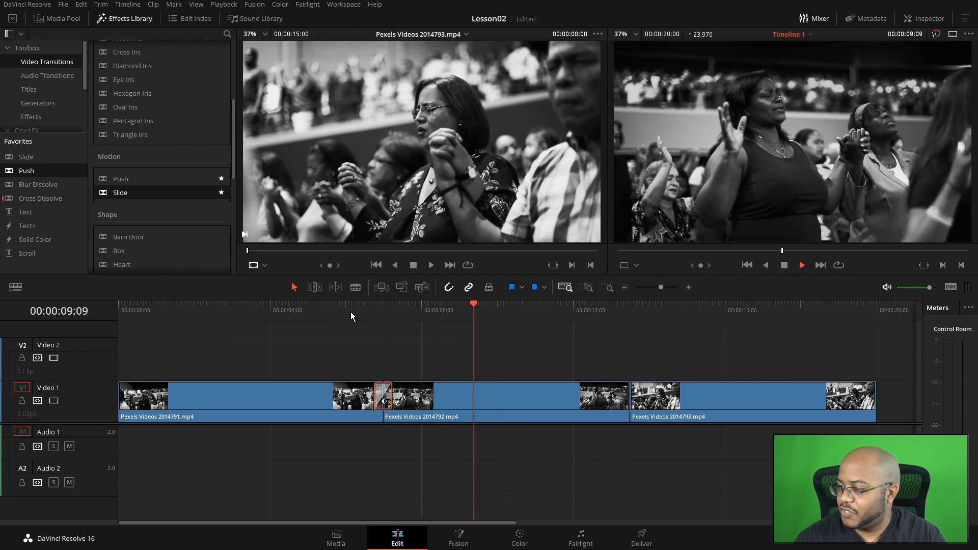
pyautogui.press('space')
# Add a Push transition between the second and third clips and play across both transitions
pyautogui.click(120, 183)
pyautogui.moveTo(121, 183); pyautogui.dragTo(630, 400)
pyautogui.click(358, 309)
pyautogui.press('space')
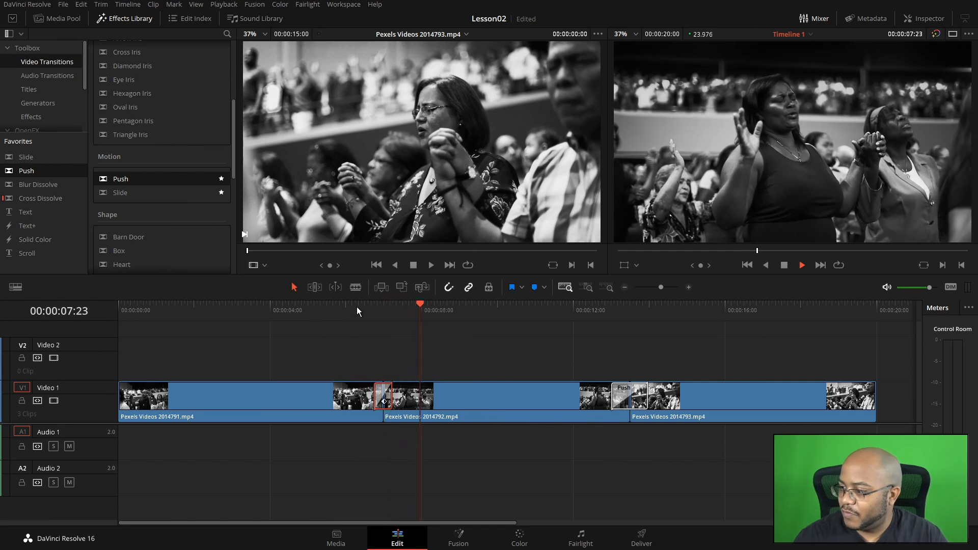
pyautogui.click(594, 306)
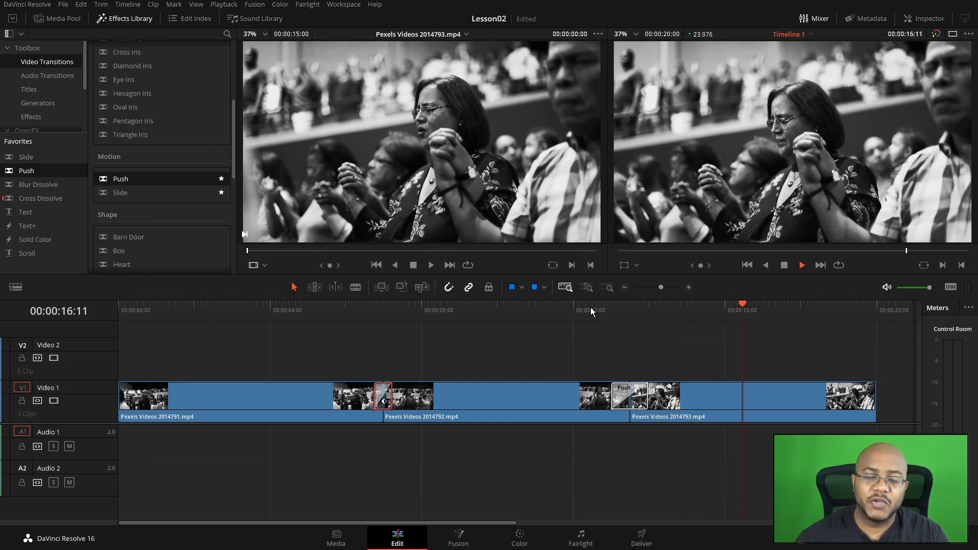
# Delete the Push and Slide transitions from the edits between the three clips
pyautogui.click(618, 405)
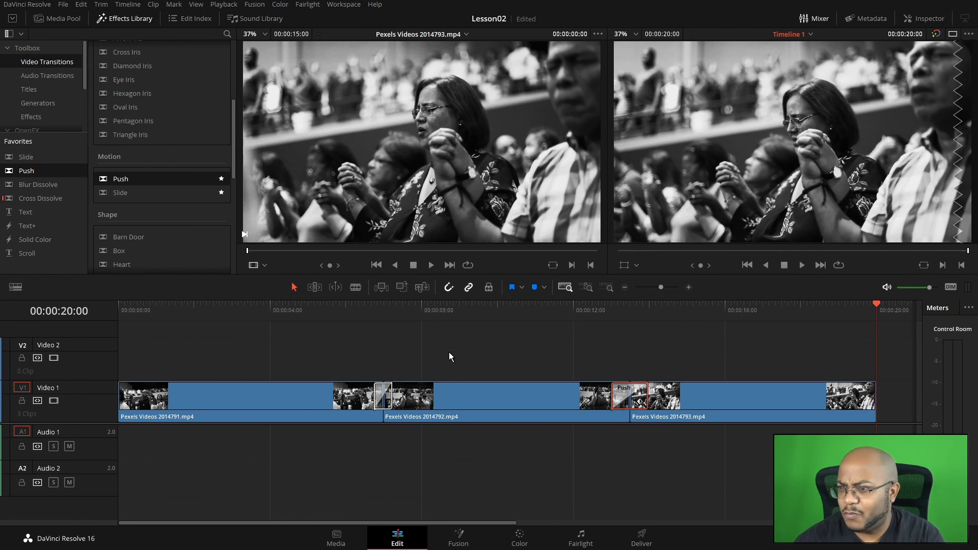
pyautogui.press('Delete')
pyautogui.click(390, 397)
pyautogui.press('Delete')
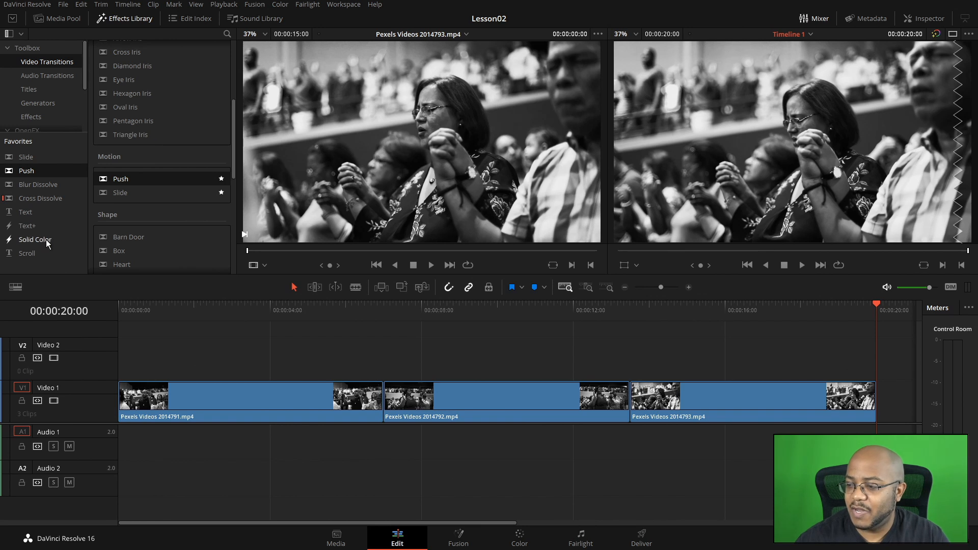
# Place a Solid Color generator at the start of Video 2 and extend it to the end of the third clip
pyautogui.moveTo(43, 244); pyautogui.dragTo(124, 356)
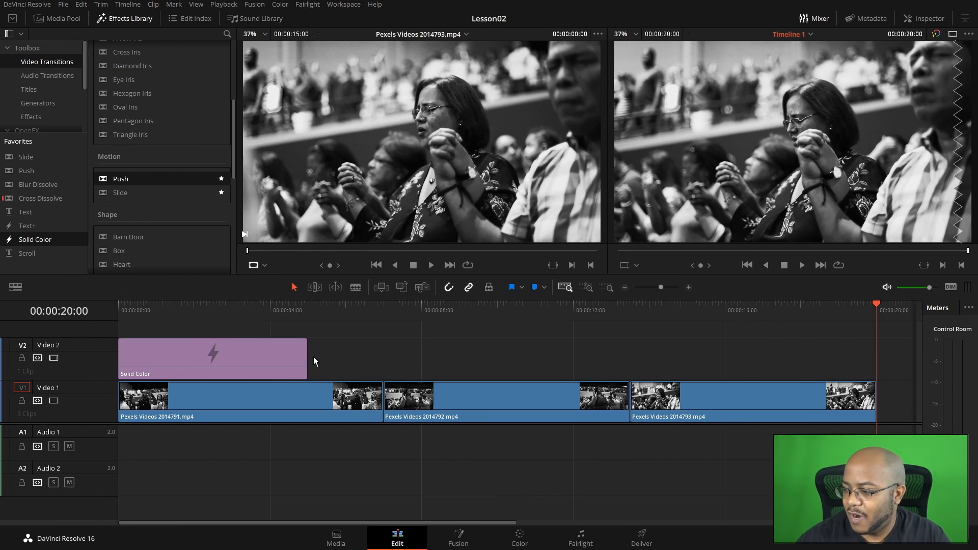
pyautogui.moveTo(306, 357); pyautogui.dragTo(875, 383)
pyautogui.click(241, 310)
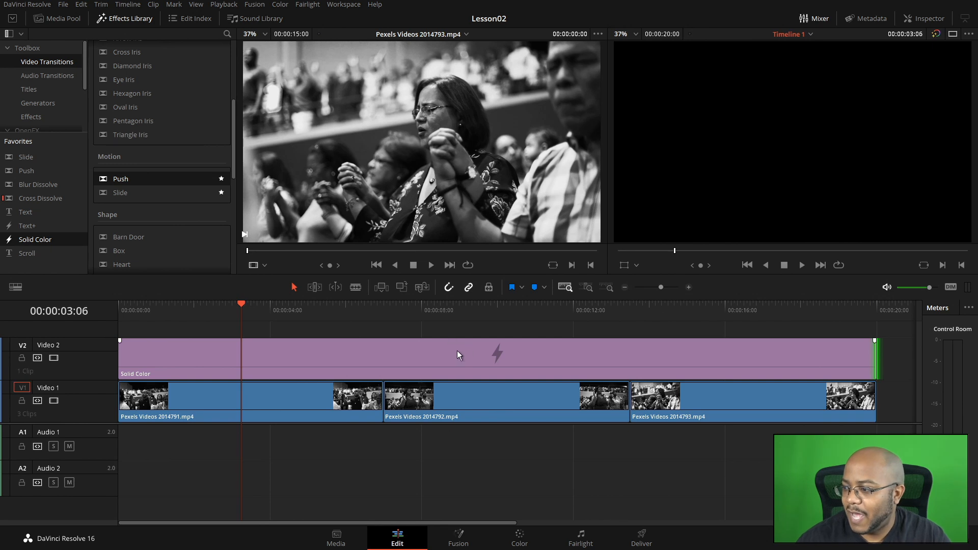
# Change the Solid Color generator's color to bright red, #ff0000
pyautogui.click(440, 356)
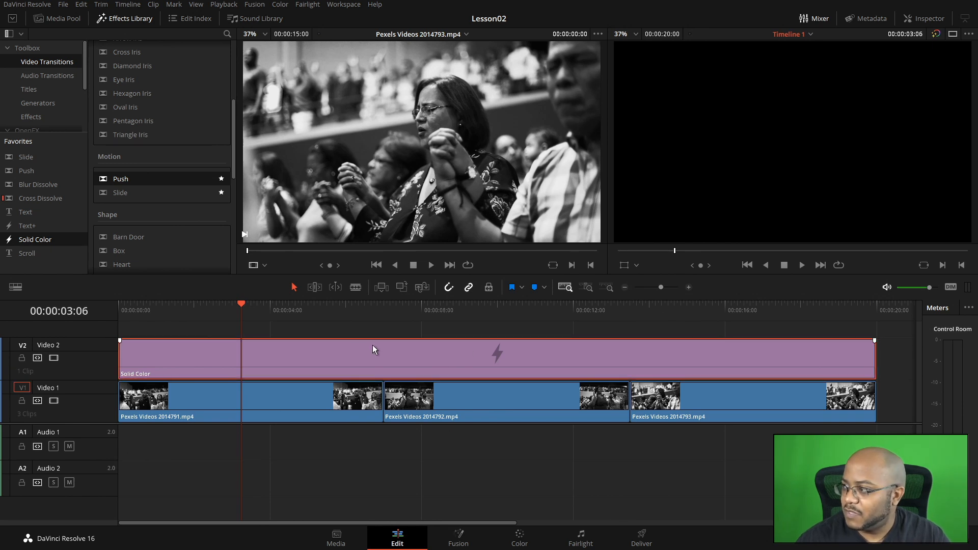
pyautogui.click(927, 19)
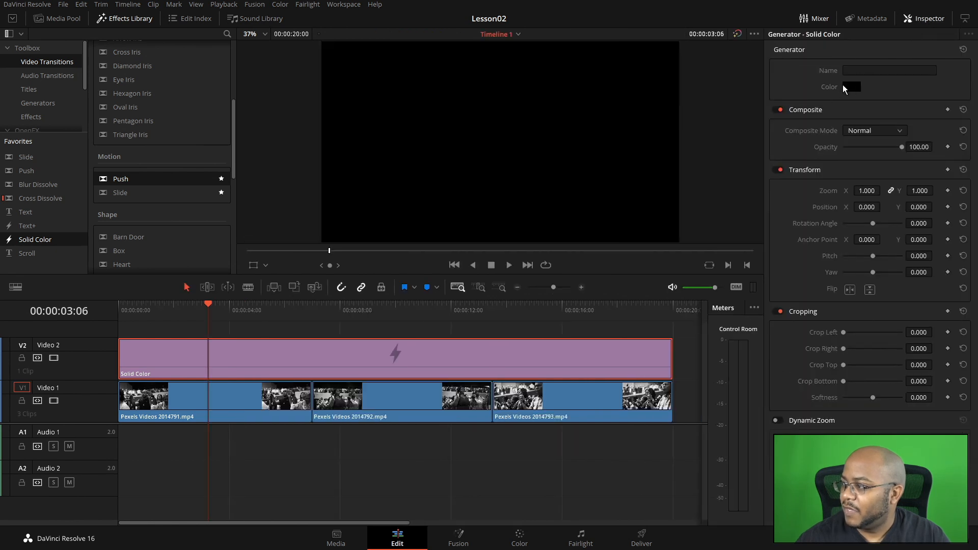
pyautogui.click(851, 88)
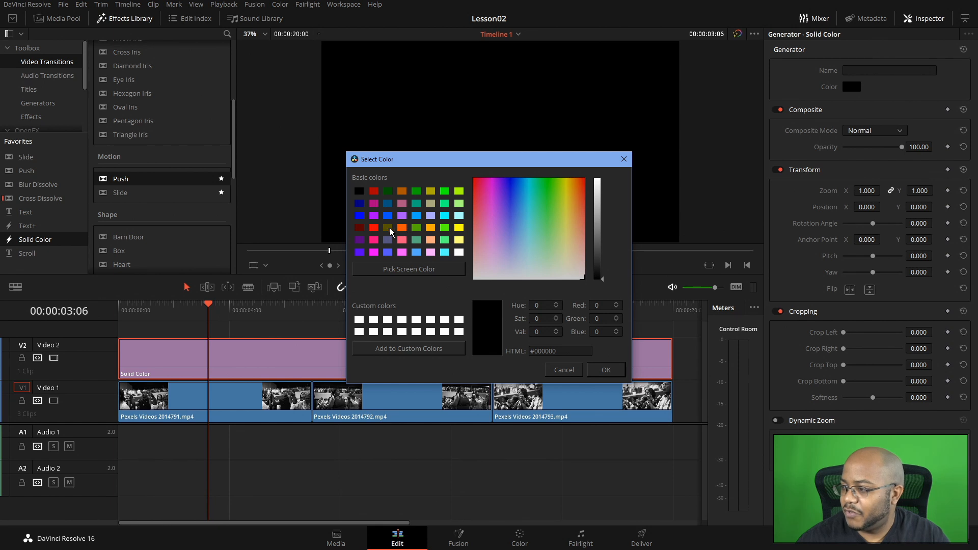
pyautogui.click(374, 229)
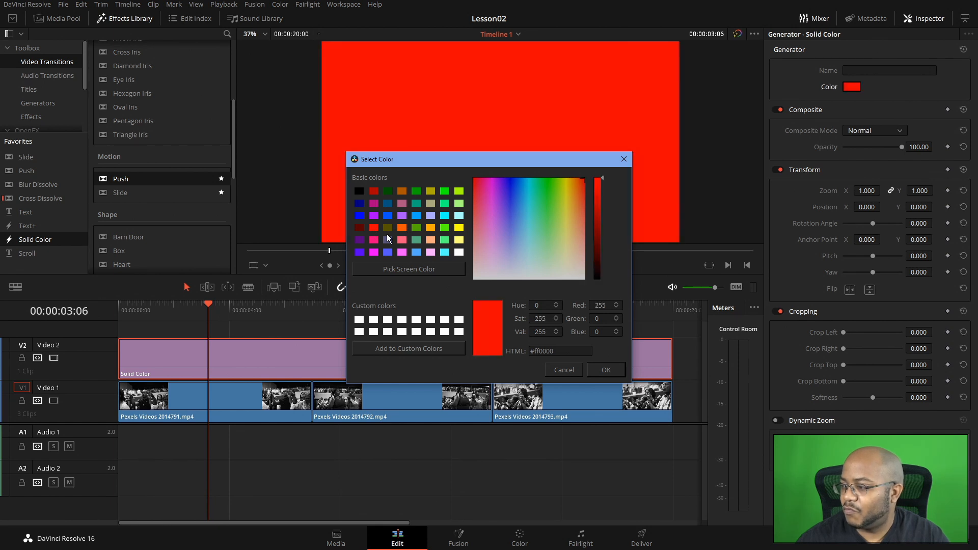
pyautogui.click(612, 368)
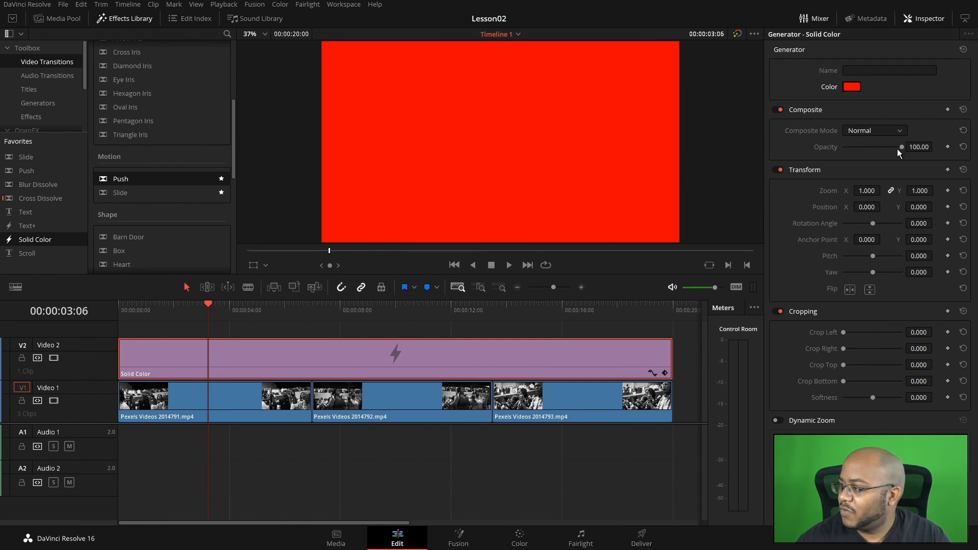
# Set the Solid Color generator's composite mode to Color and its opacity to about 24.35
pyautogui.click(898, 131)
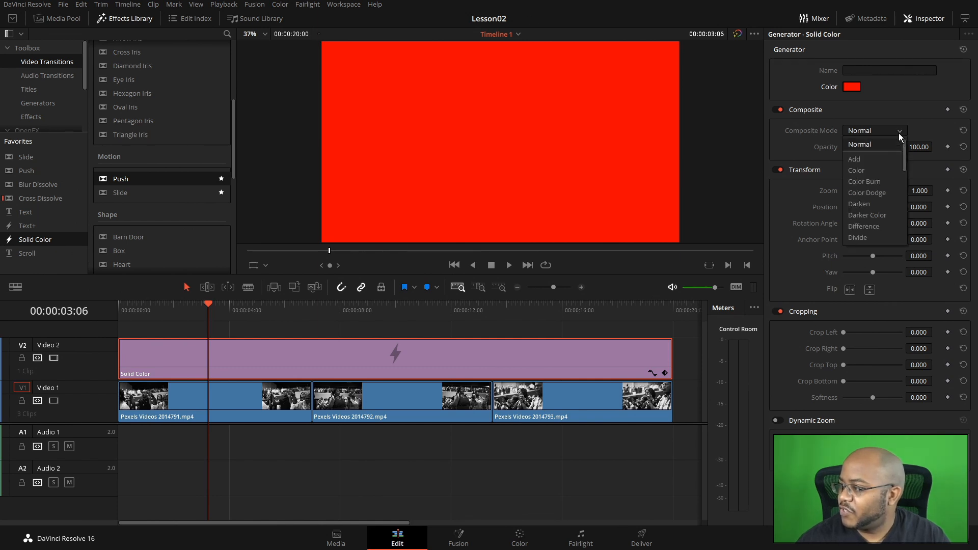
pyautogui.click(860, 171)
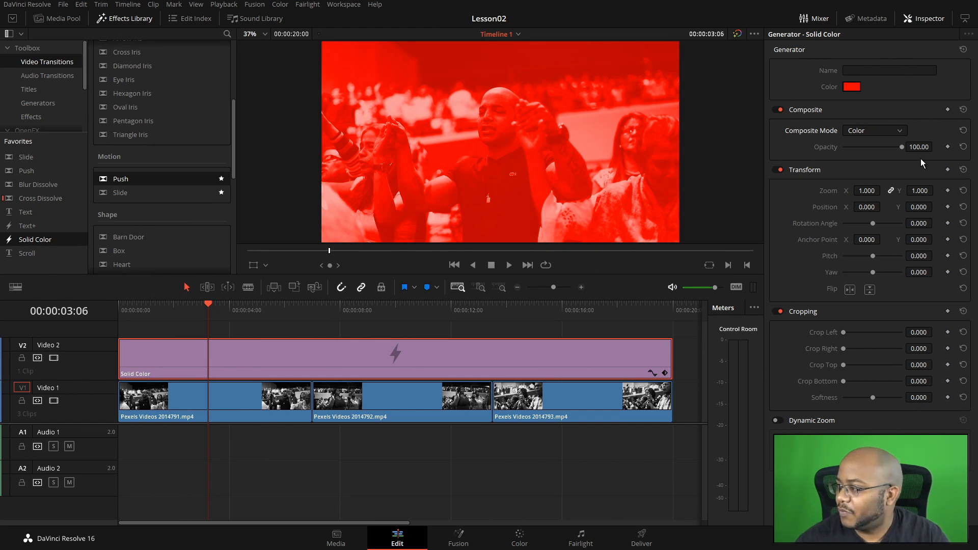
pyautogui.moveTo(900, 146); pyautogui.dragTo(857, 148)
# Change the Solid Color generator's color to #c20000 and set its opacity to about 30.43
pyautogui.click(853, 90)
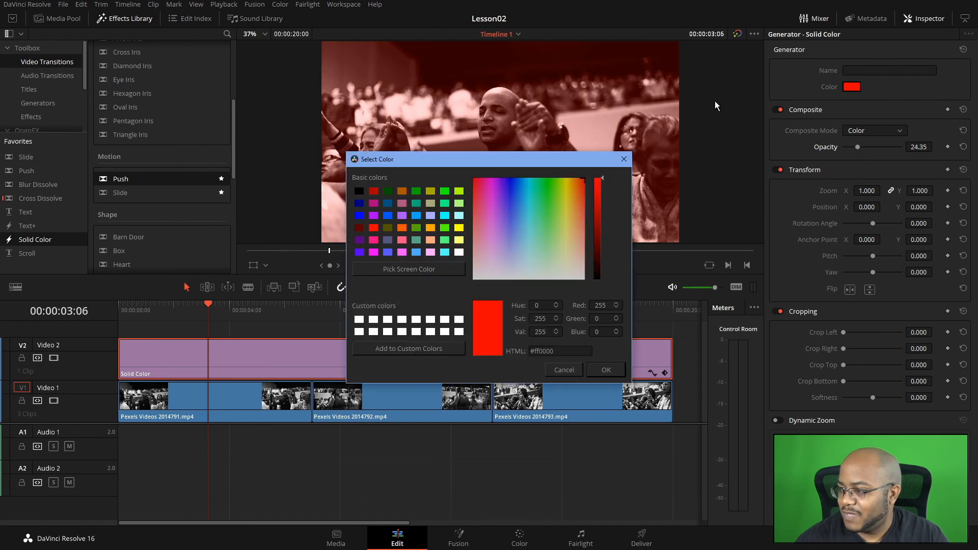
pyautogui.click(564, 351)
pyautogui.moveTo(564, 351); pyautogui.dragTo(529, 351)
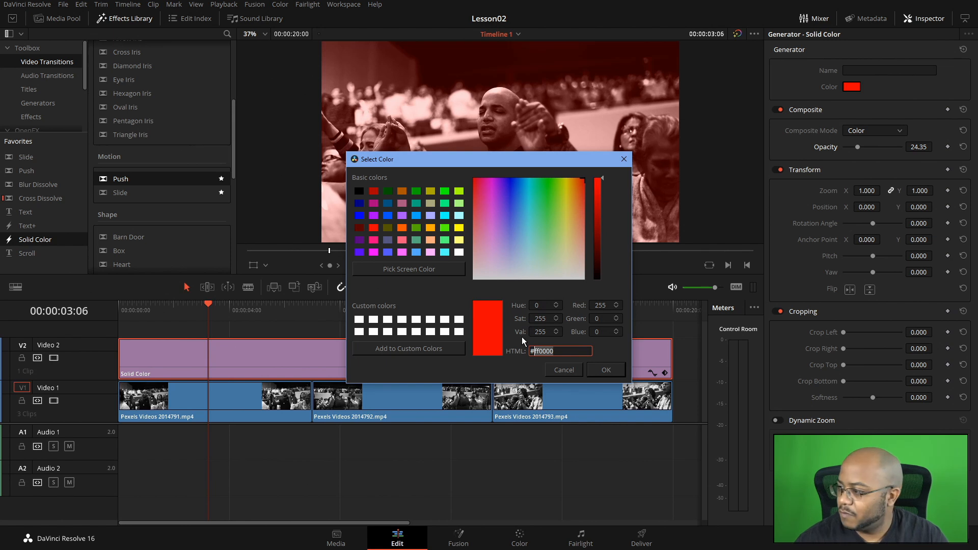
pyautogui.write('#c20000')
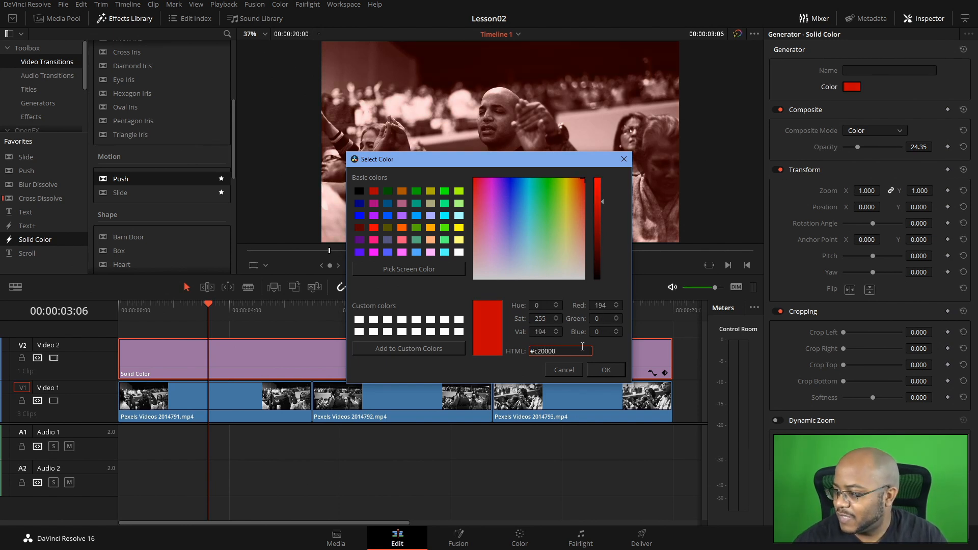
pyautogui.click(606, 371)
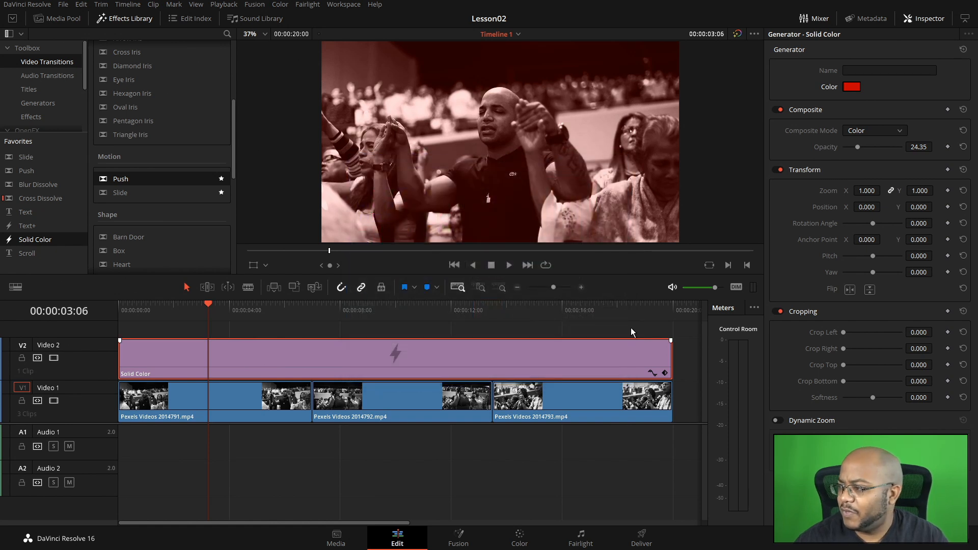
pyautogui.moveTo(857, 148); pyautogui.dragTo(860, 148)
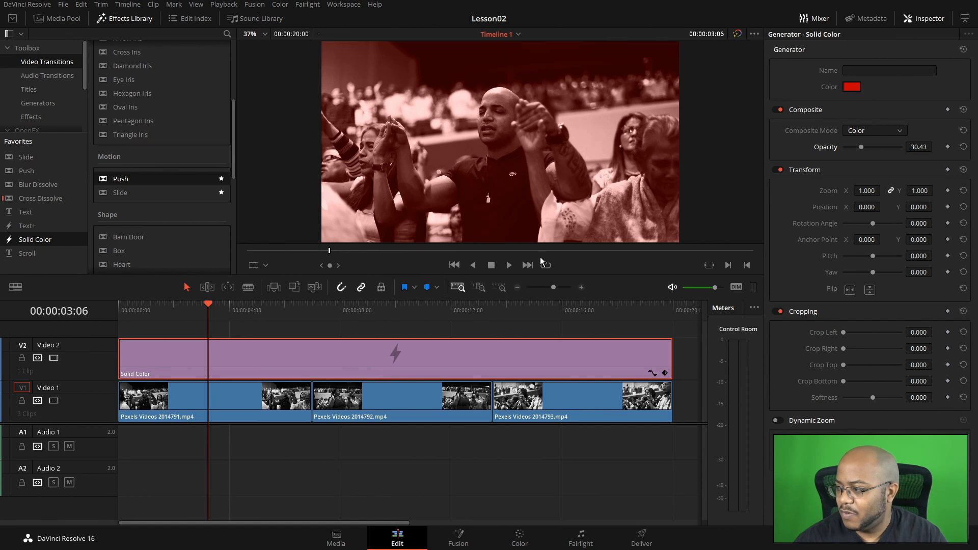
pyautogui.click(930, 20)
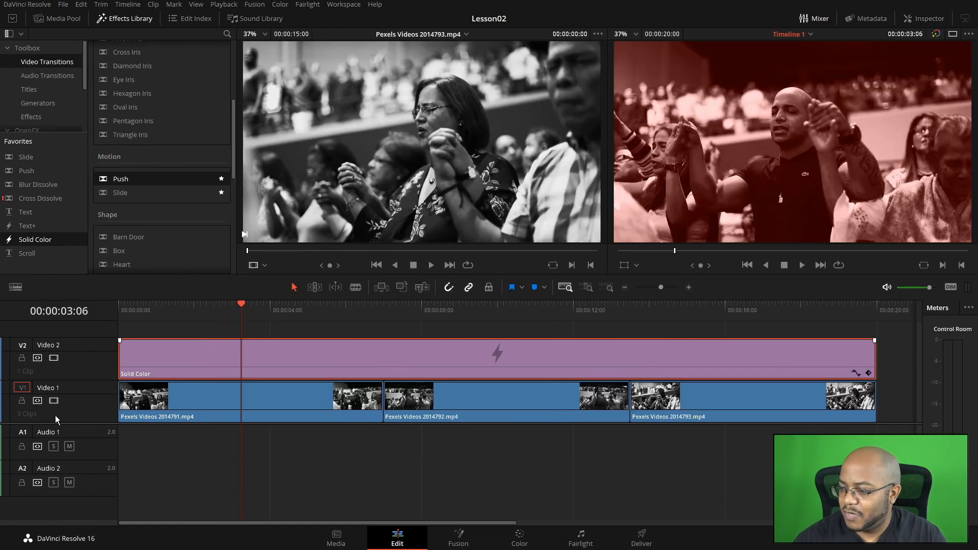
# Make room in the timeline by reducing the video and audio track heights to their minimum
pyautogui.moveTo(76, 422)
pyautogui.mouseDown()
pyautogui.moveTo(66, 456)
pyautogui.moveTo(65, 431)
pyautogui.mouseUp()
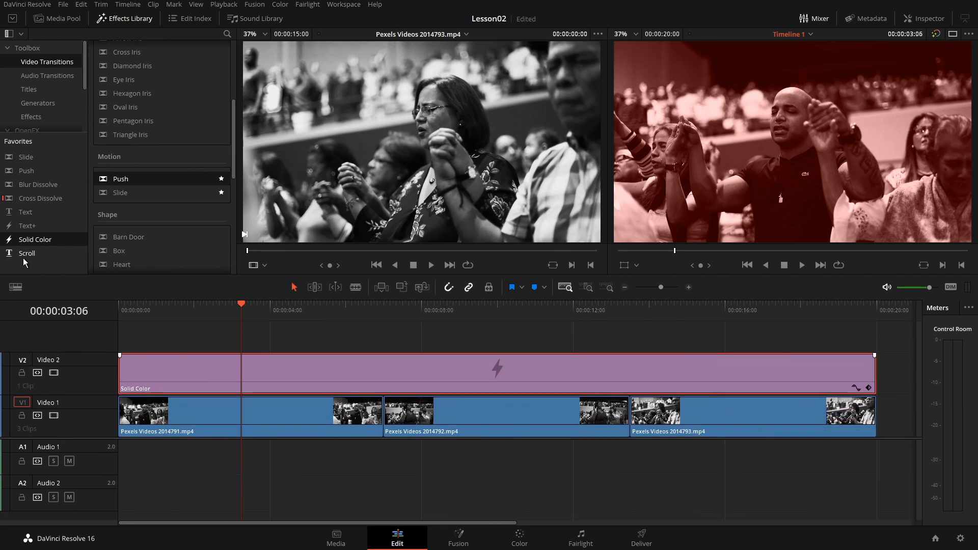
pyautogui.click(16, 288)
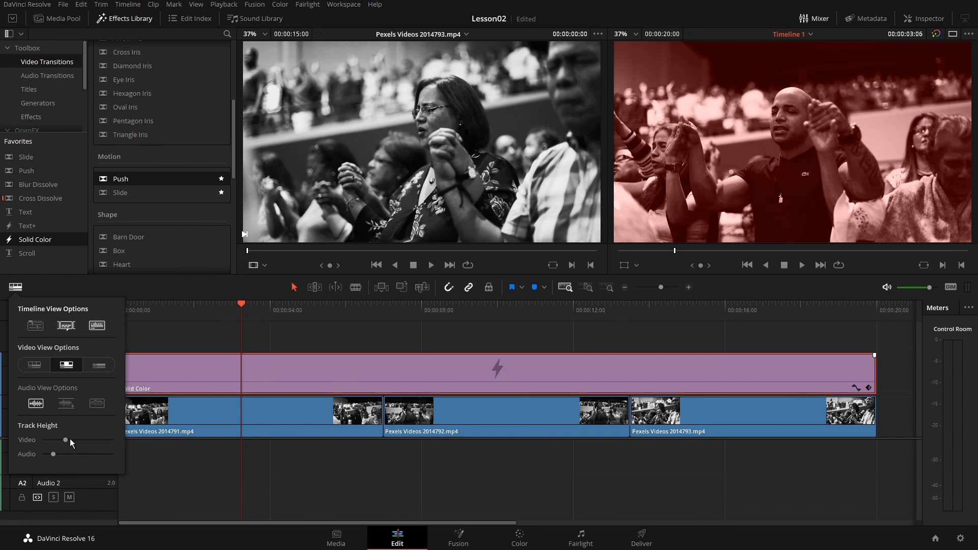
pyautogui.moveTo(67, 441); pyautogui.dragTo(43, 457)
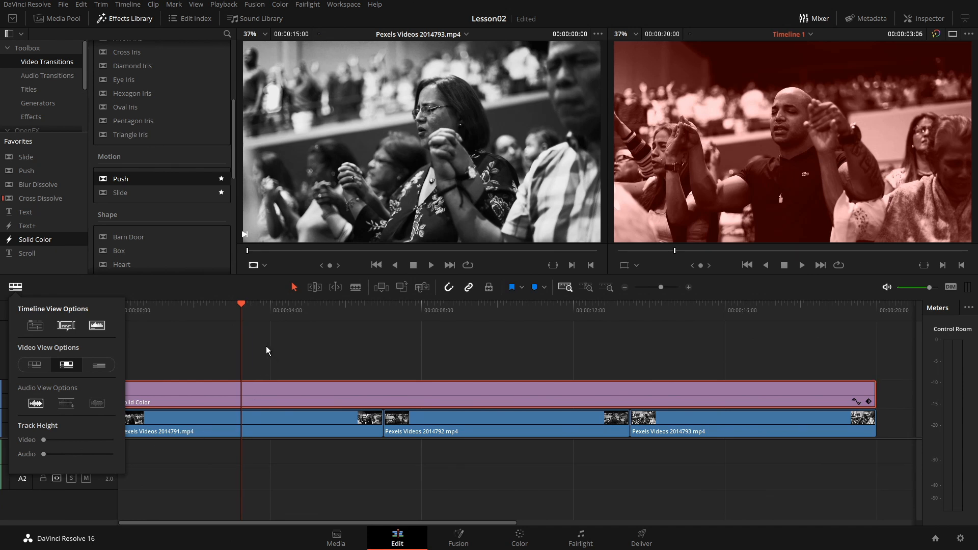
pyautogui.click(283, 344)
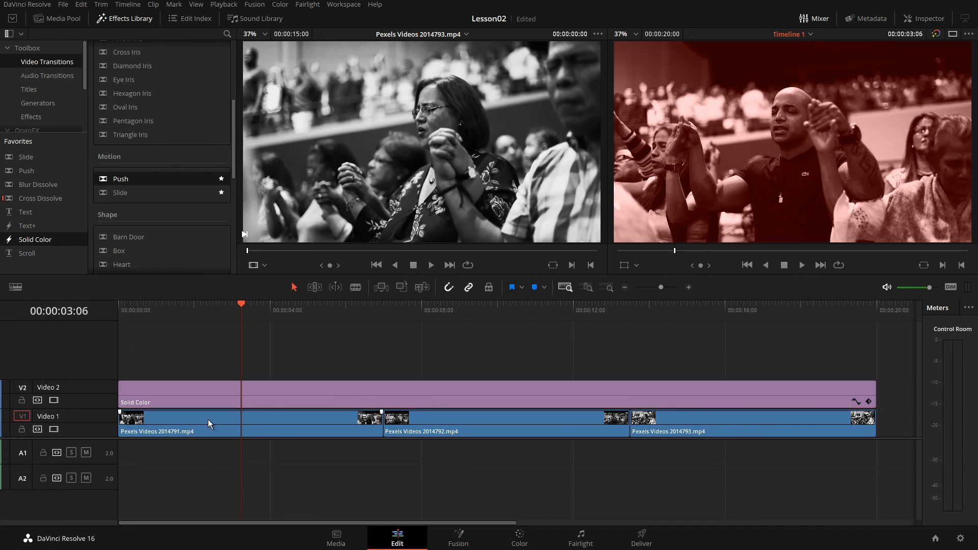
# Add a third video track, place a Text title at its start and return the playhead to 00:00:00:00
pyautogui.rightClick(63, 357)
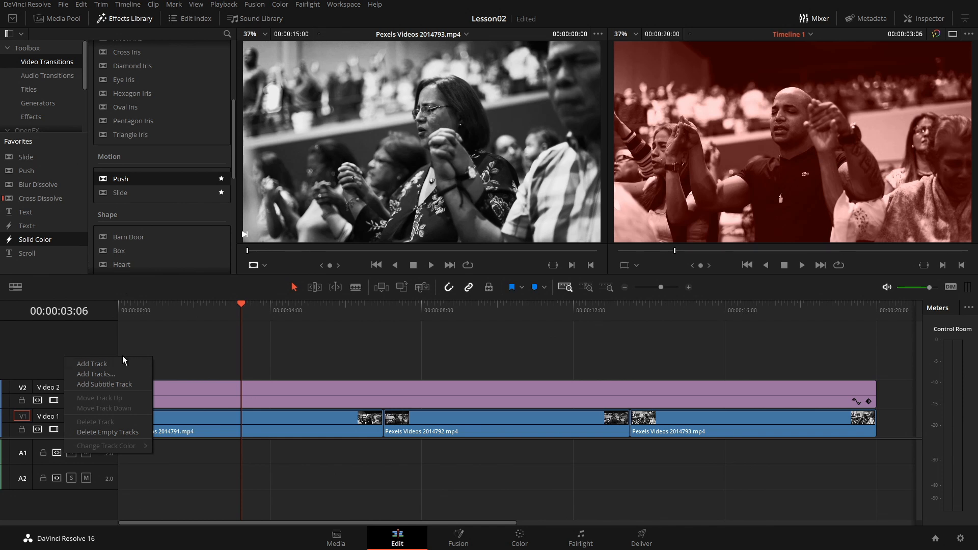
pyautogui.click(84, 365)
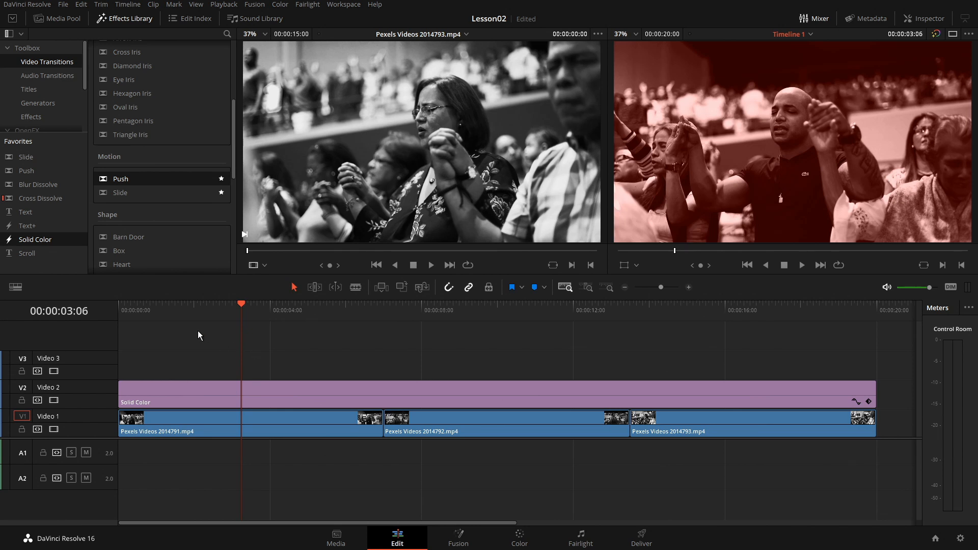
pyautogui.click(24, 214)
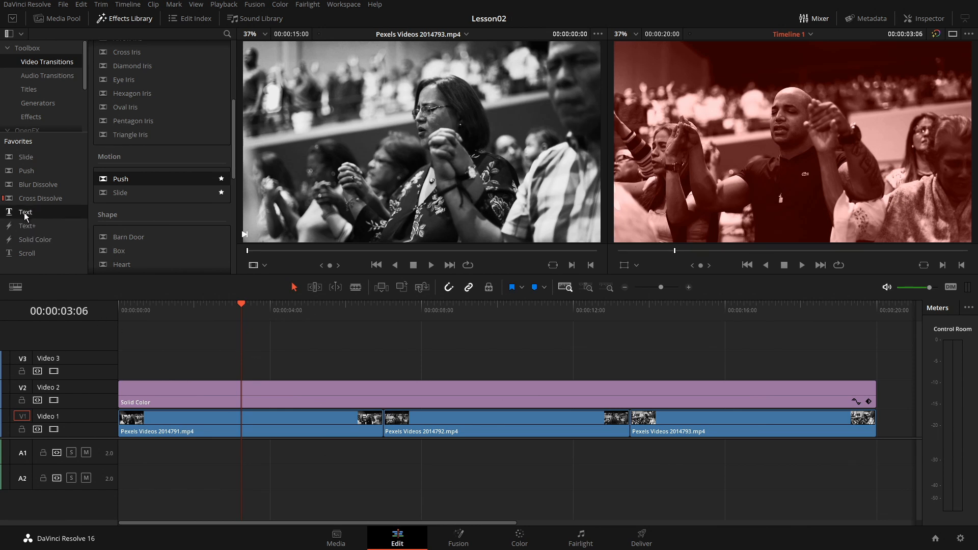
pyautogui.moveTo(93, 306); pyautogui.dragTo(119, 365)
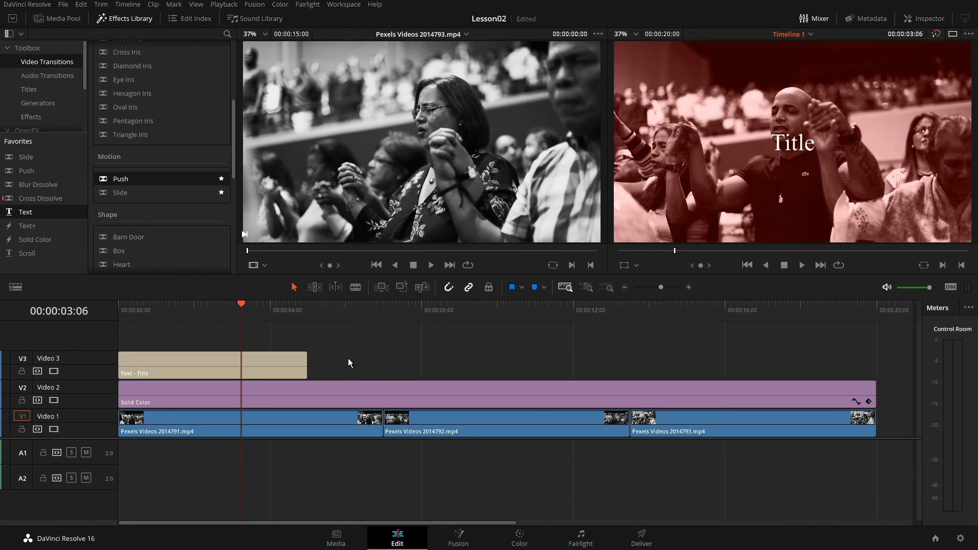
pyautogui.click(134, 306)
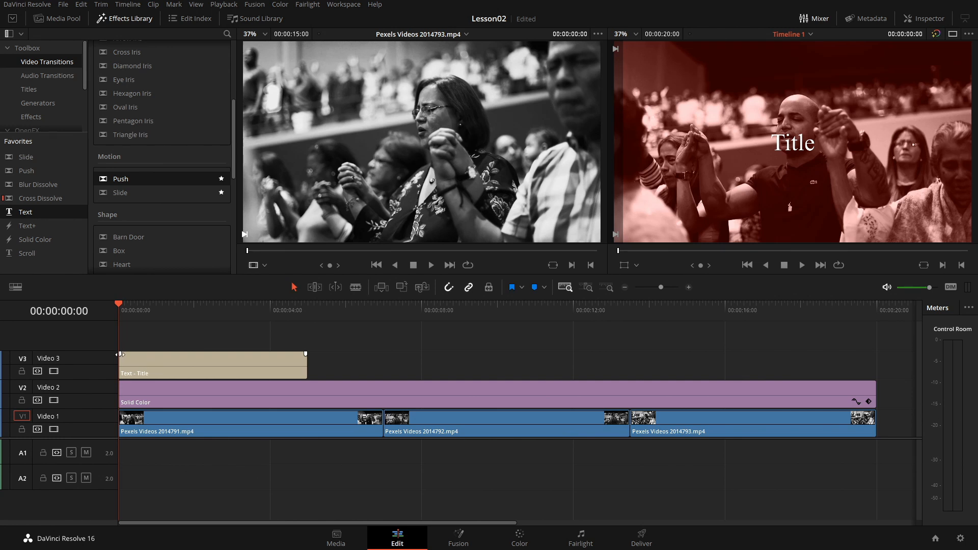
# Add a fade-in of about one second to the text title, save the project and preview the fade
pyautogui.moveTo(120, 354); pyautogui.dragTo(155, 355)
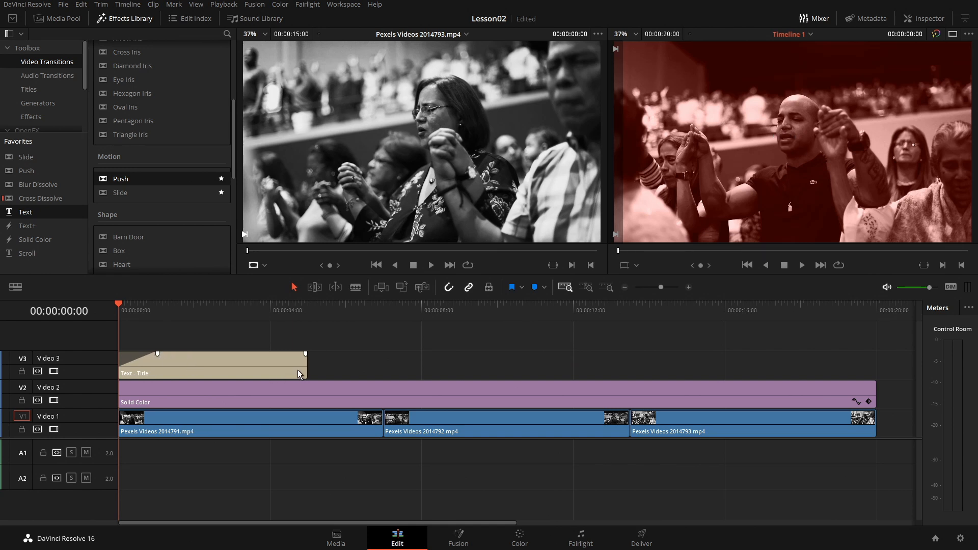
pyautogui.hotkey('ctrl', 's')
pyautogui.click(803, 265)
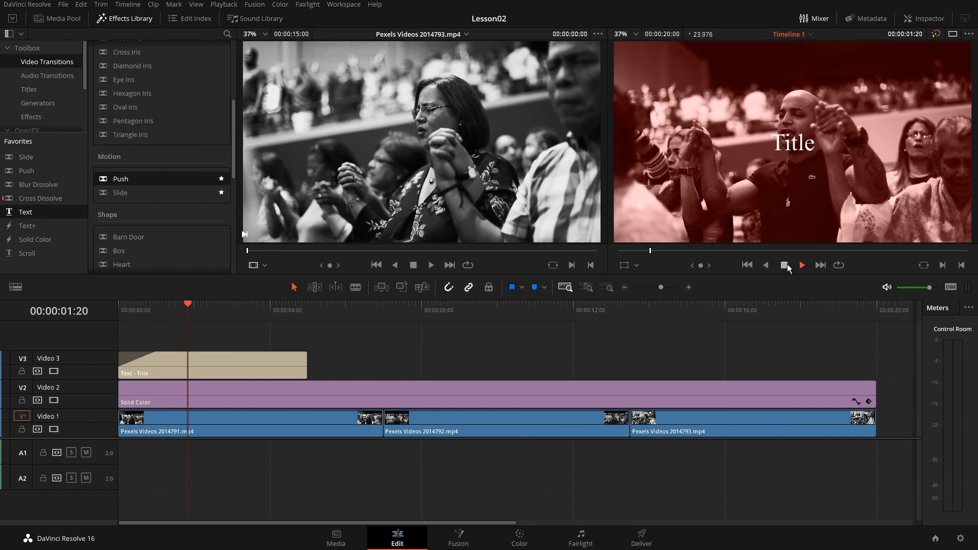
pyautogui.click(785, 266)
# Change the text of the title on the third video track to "Welcome To eChurch"
pyautogui.click(237, 362)
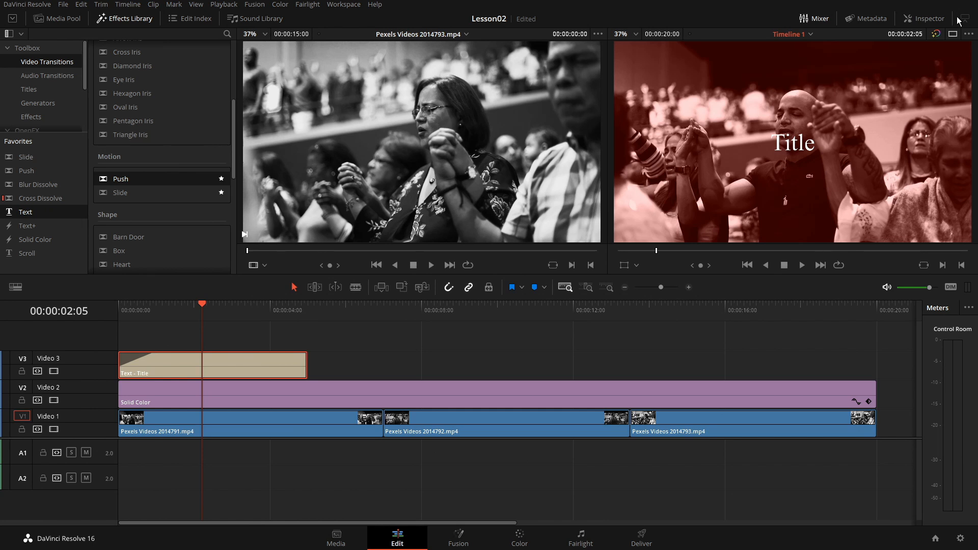
pyautogui.click(926, 20)
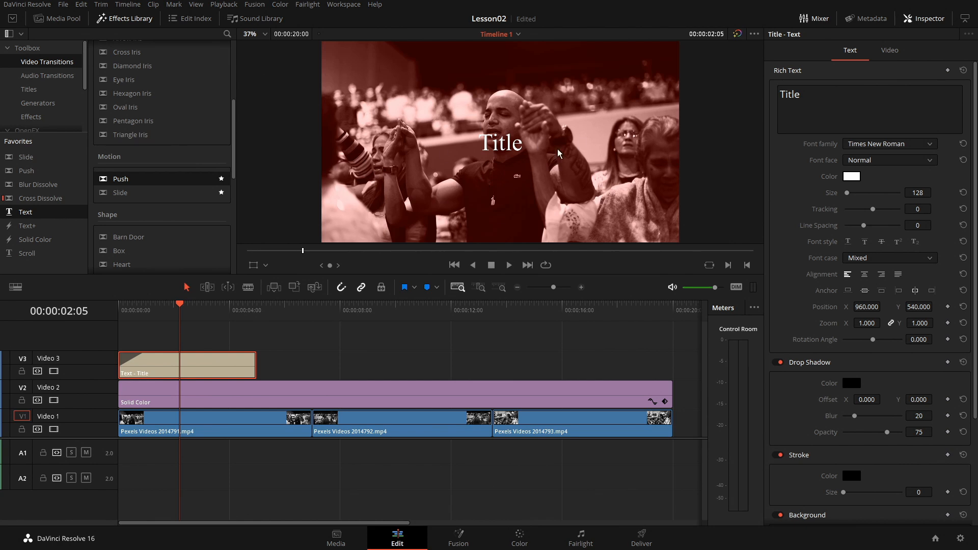
pyautogui.moveTo(813, 91); pyautogui.dragTo(774, 91)
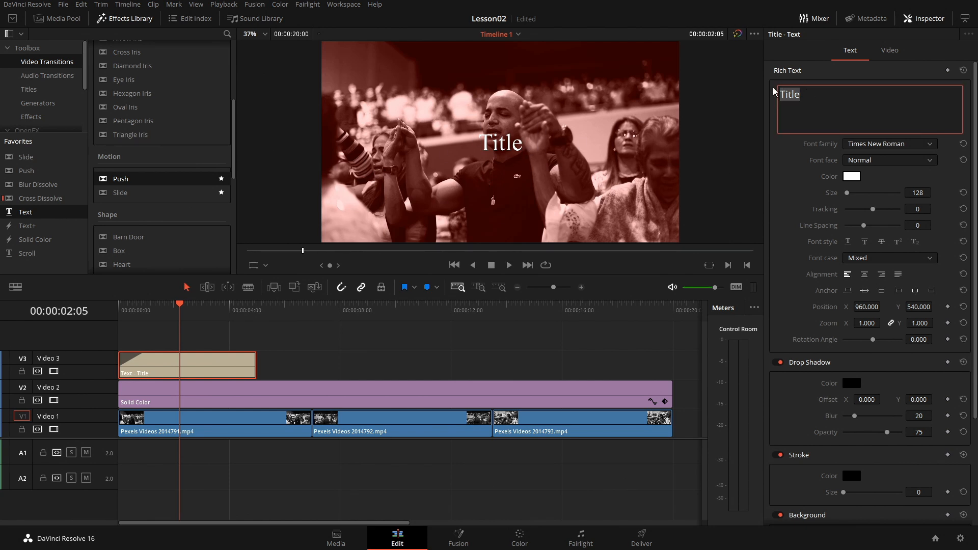
pyautogui.write('Welc')
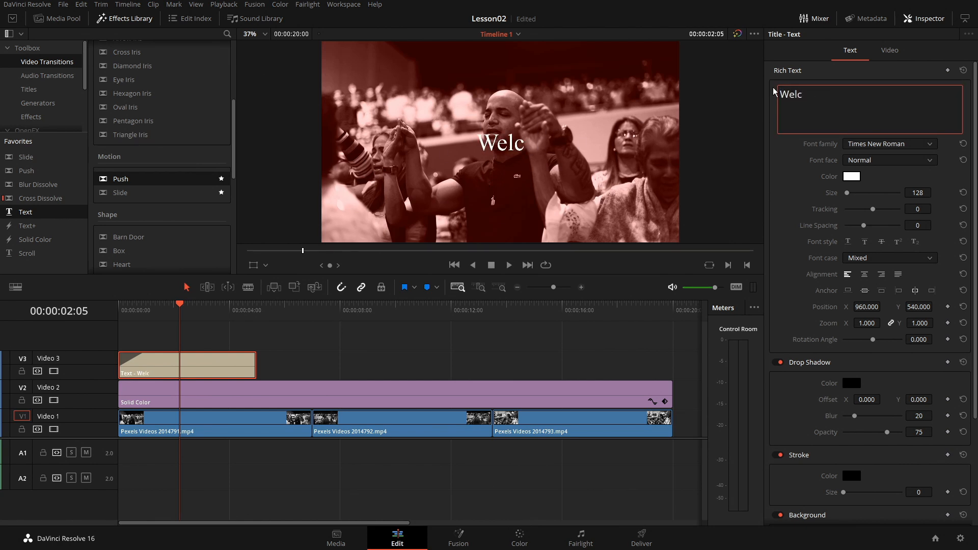
pyautogui.write('ome To eChurch')
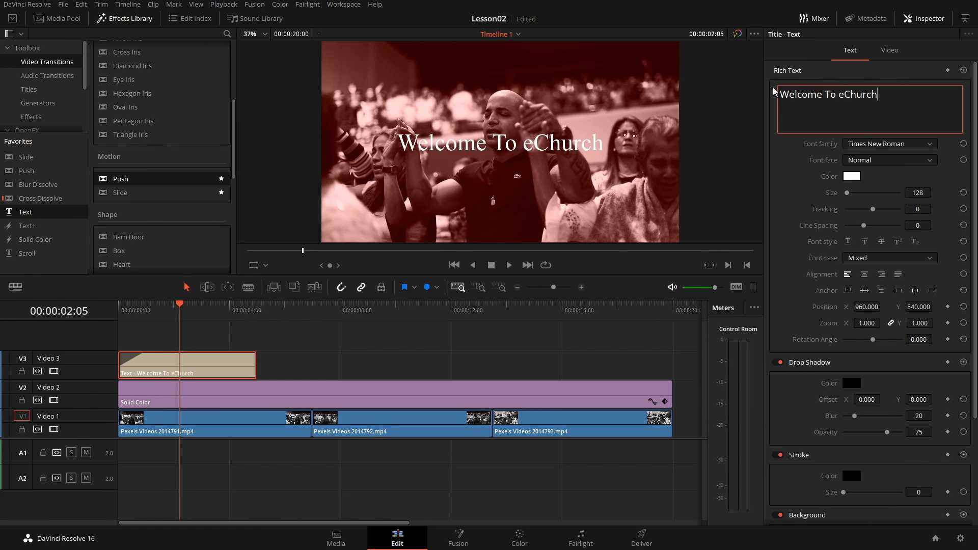
# Set the font of the whole "Welcome To eChurch" text to Arial with the Bold face
pyautogui.hotkey('ctrl', 'a')
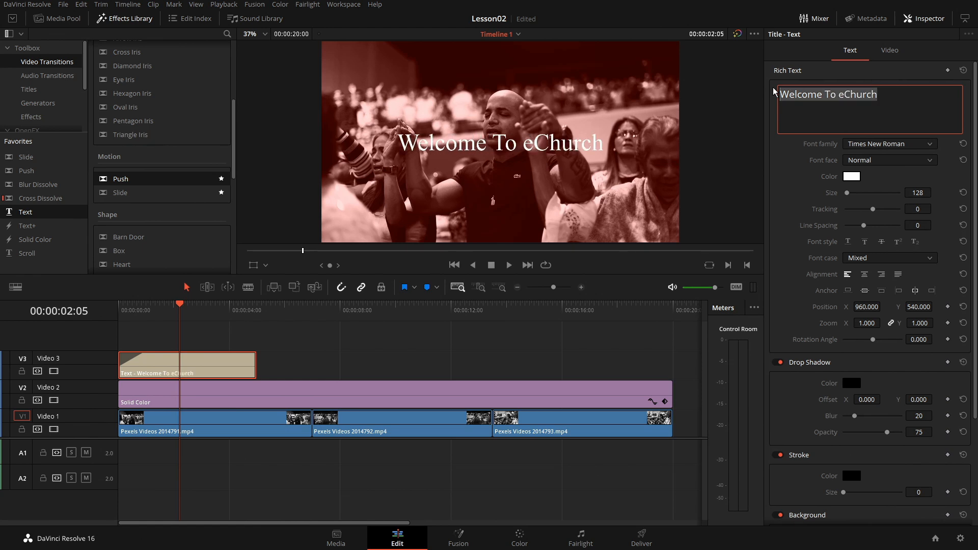
pyautogui.click(884, 113)
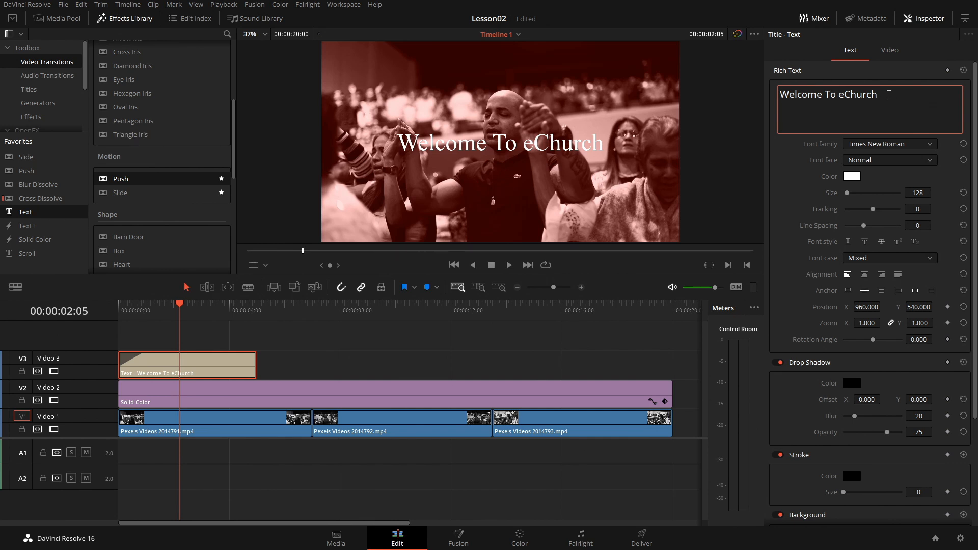
pyautogui.moveTo(888, 94); pyautogui.dragTo(780, 90)
pyautogui.click(900, 97)
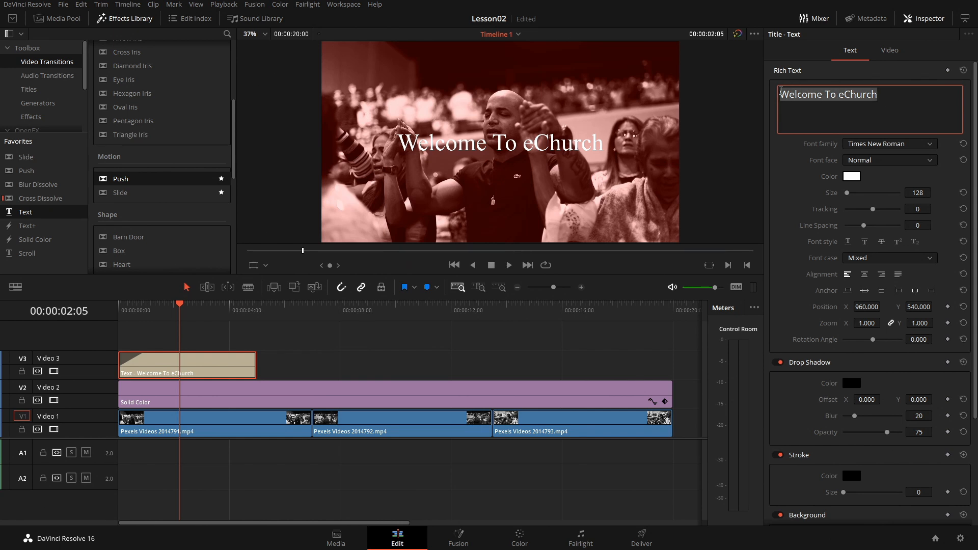
pyautogui.click(929, 145)
pyautogui.scroll(20, 936, 208)
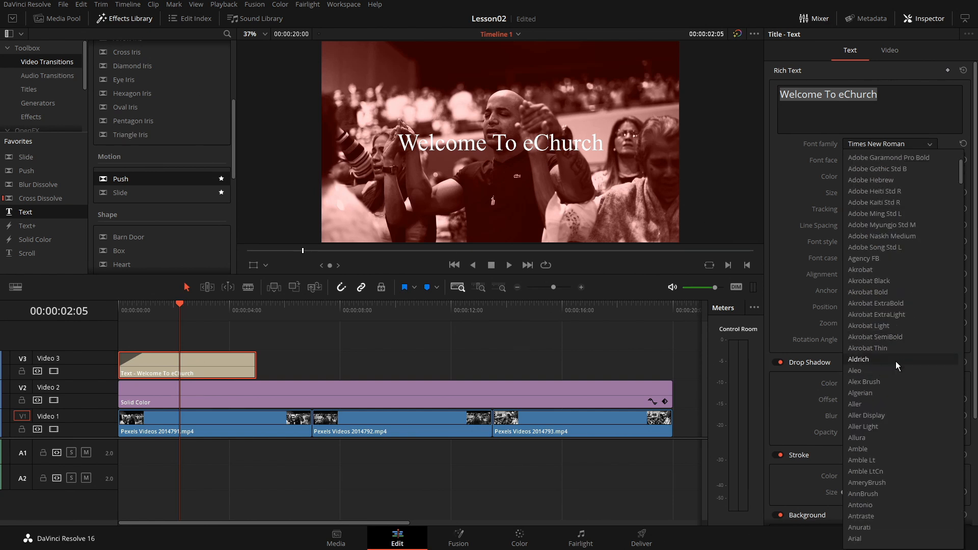
pyautogui.click(859, 541)
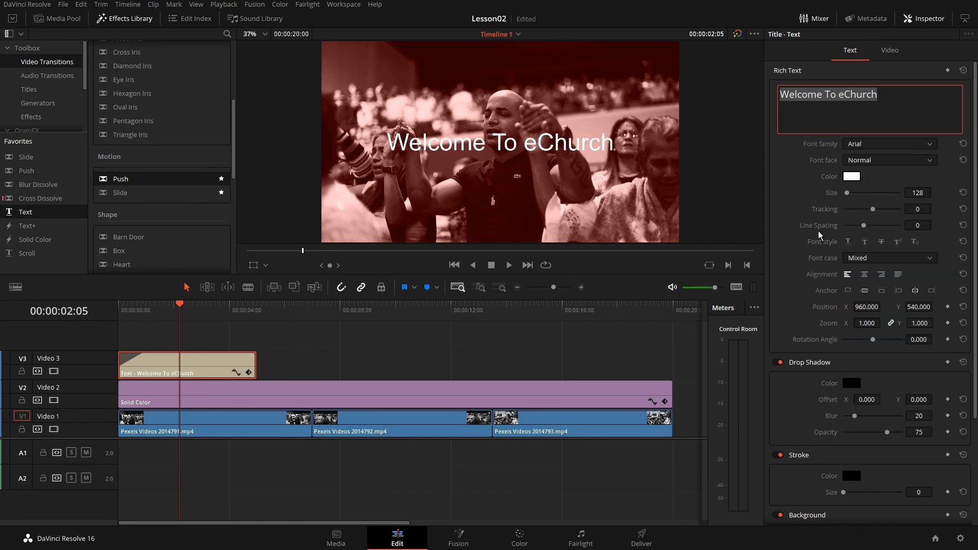
pyautogui.click(930, 161)
pyautogui.click(855, 186)
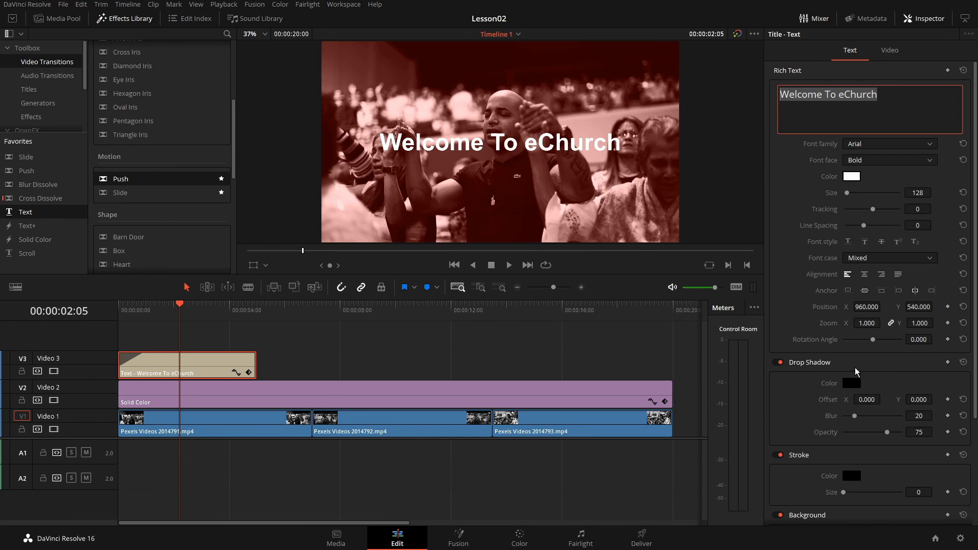
pyautogui.scroll(-1, 855, 369)
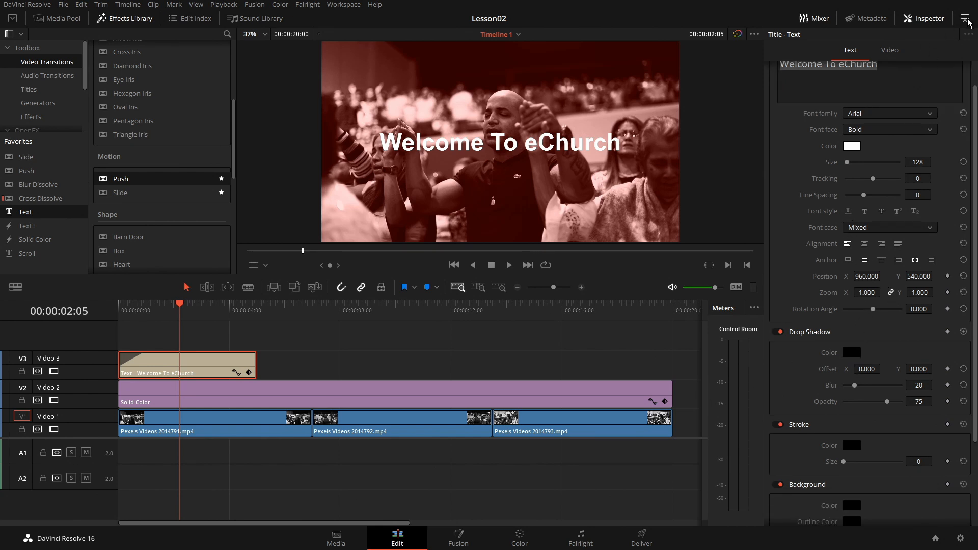
pyautogui.hotkey('ctrl', '=')
pyautogui.hotkey('ctrl', '=')
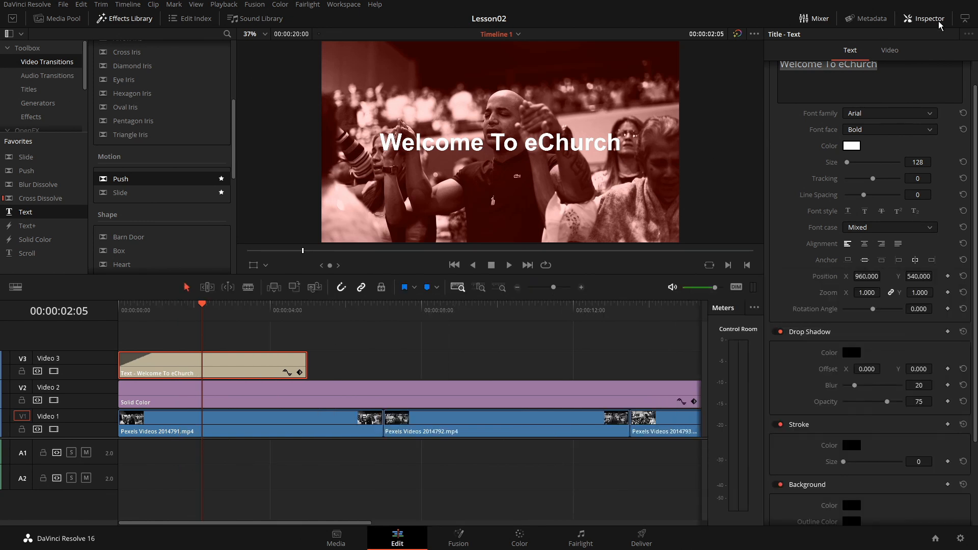
pyautogui.hotkey('ctrl', '-')
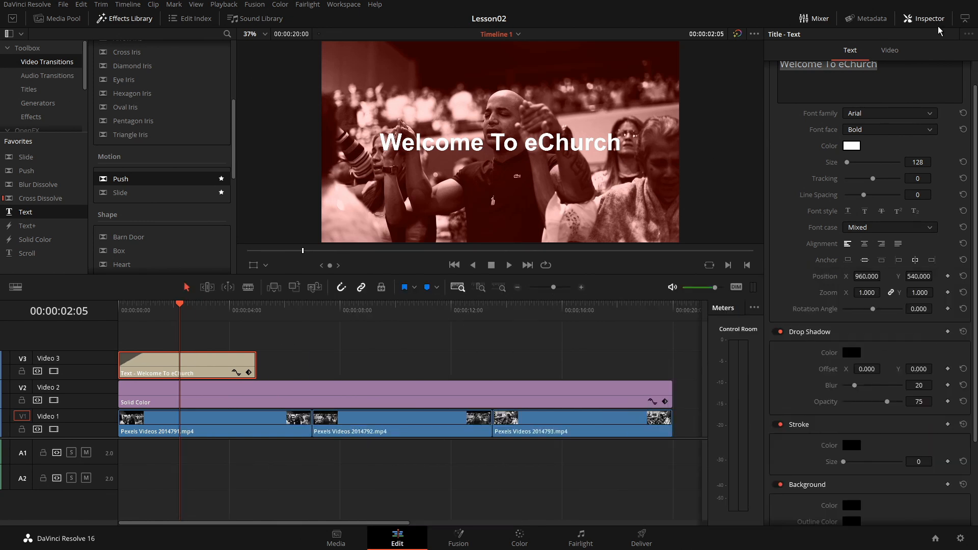
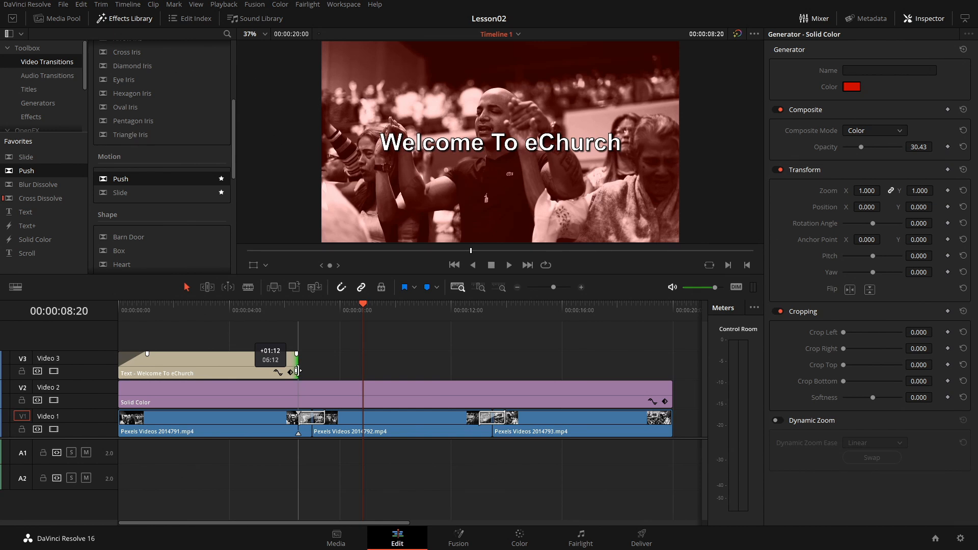
# Extend the end of the "Welcome To eChurch" title to the cut between the first two video clips and save the project
pyautogui.moveTo(298, 371); pyautogui.dragTo(313, 371)
pyautogui.hotkey('ctrl', 's')
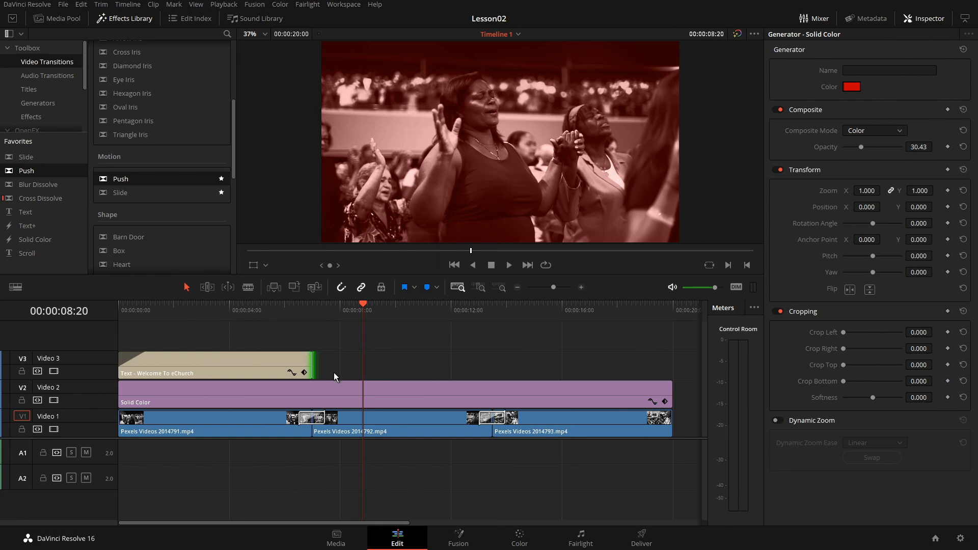
pyautogui.moveTo(314, 365)
pyautogui.mouseDown()
pyautogui.moveTo(284, 365)
pyautogui.moveTo(312, 365)
pyautogui.mouseUp()
# Copy the "Welcome To eChurch" title and paste it at 00:00:07:00, directly after the original on the third video track
pyautogui.click(200, 359)
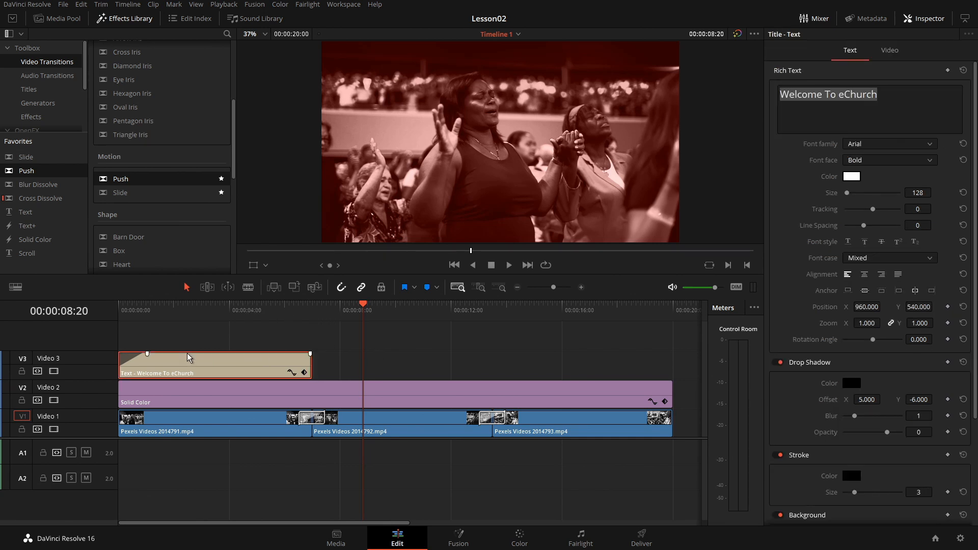
pyautogui.rightClick(215, 368)
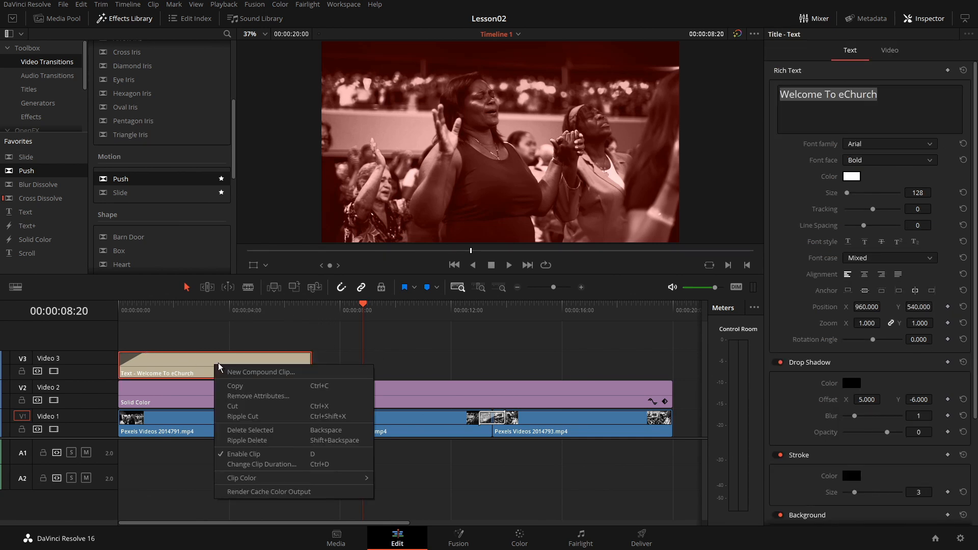
pyautogui.click(252, 386)
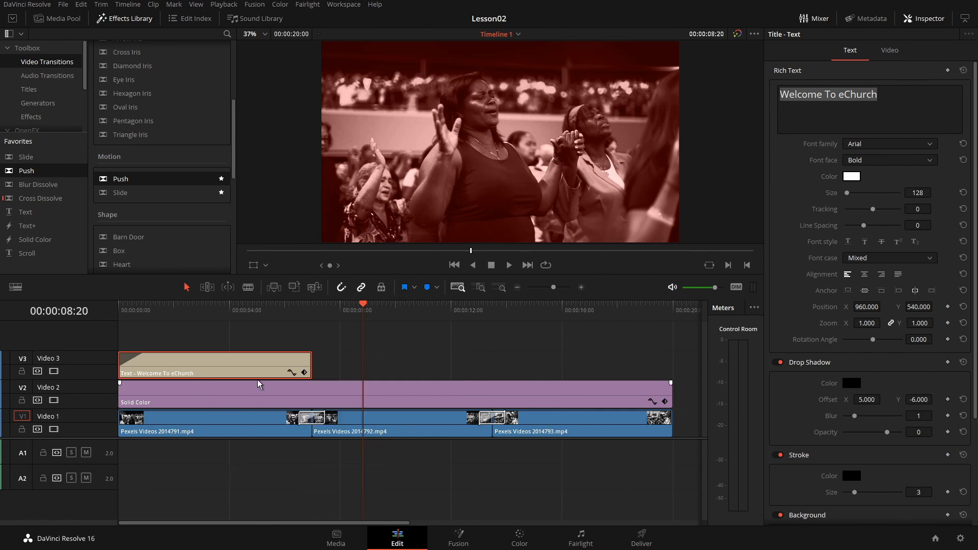
pyautogui.click(315, 311)
pyautogui.click(327, 357)
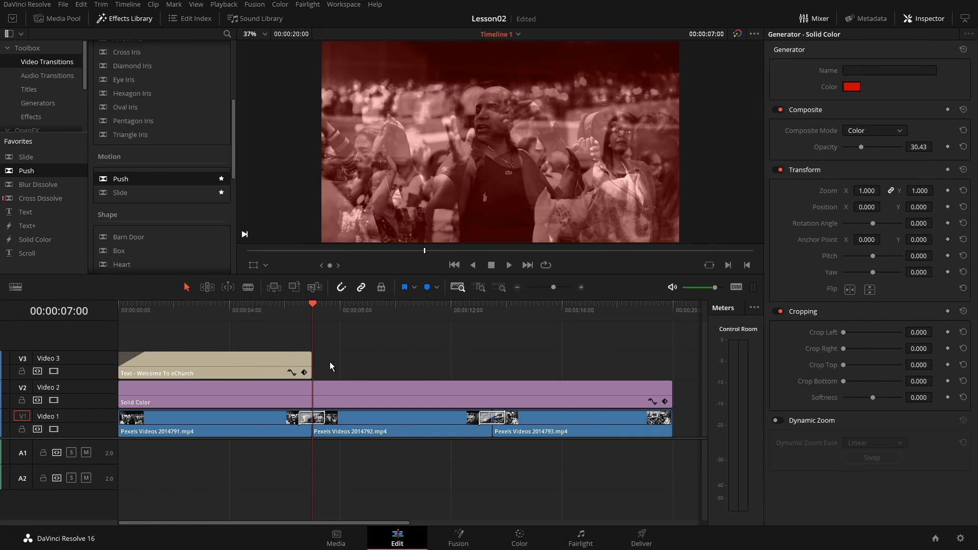
pyautogui.rightClick(329, 361)
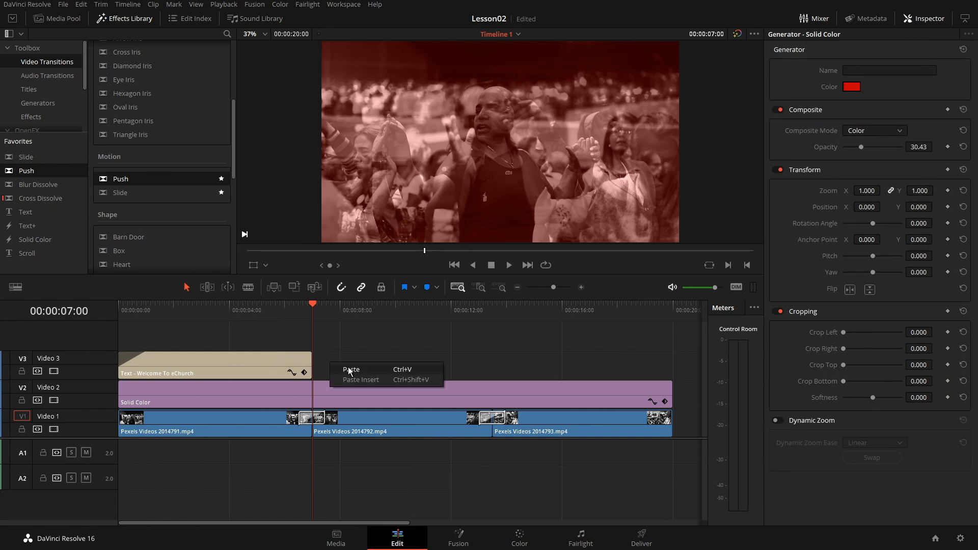
pyautogui.click(349, 371)
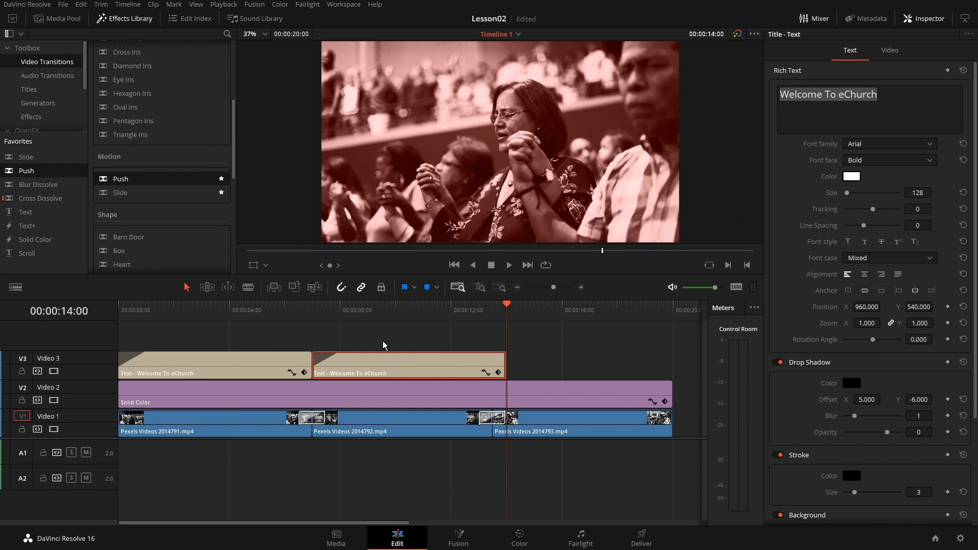
# Add a fade-out of about one second to the first title and play back the change between the two titles
pyautogui.click(379, 319)
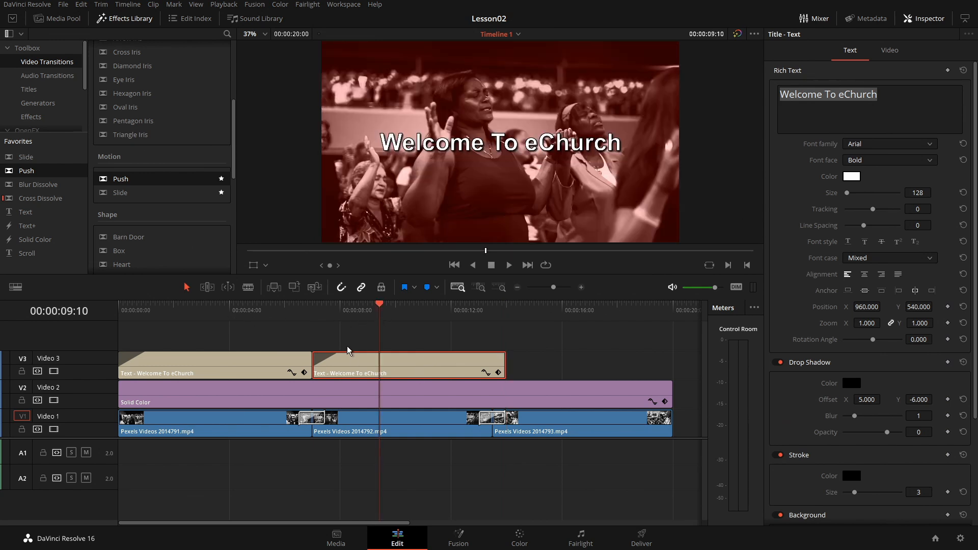
pyautogui.moveTo(340, 355)
pyautogui.moveTo(340, 353); pyautogui.dragTo(280, 353)
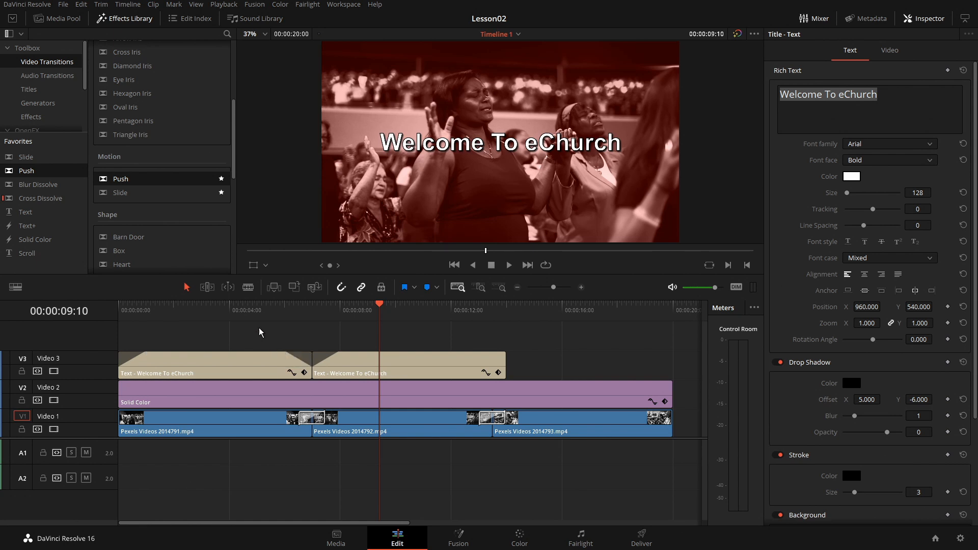
pyautogui.click(233, 309)
pyautogui.press('space')
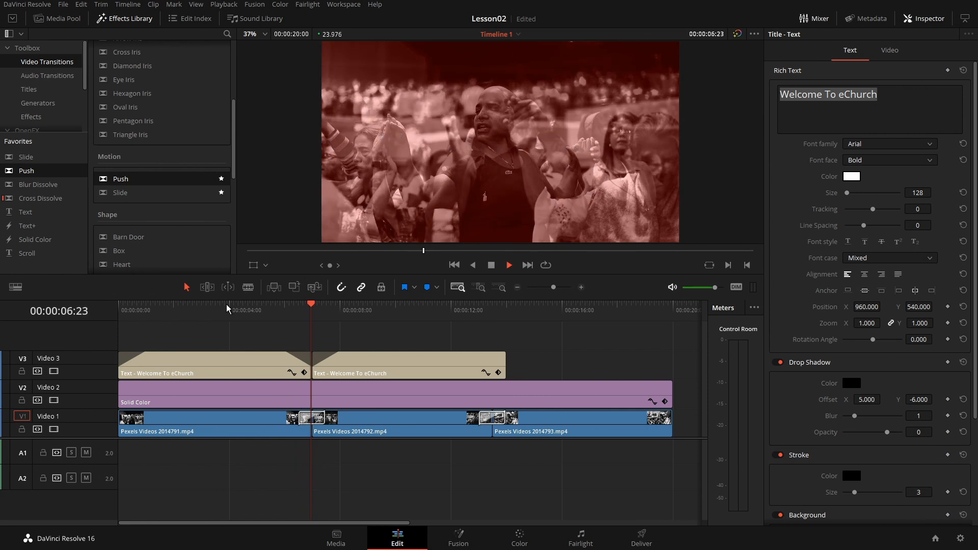
pyautogui.press('space')
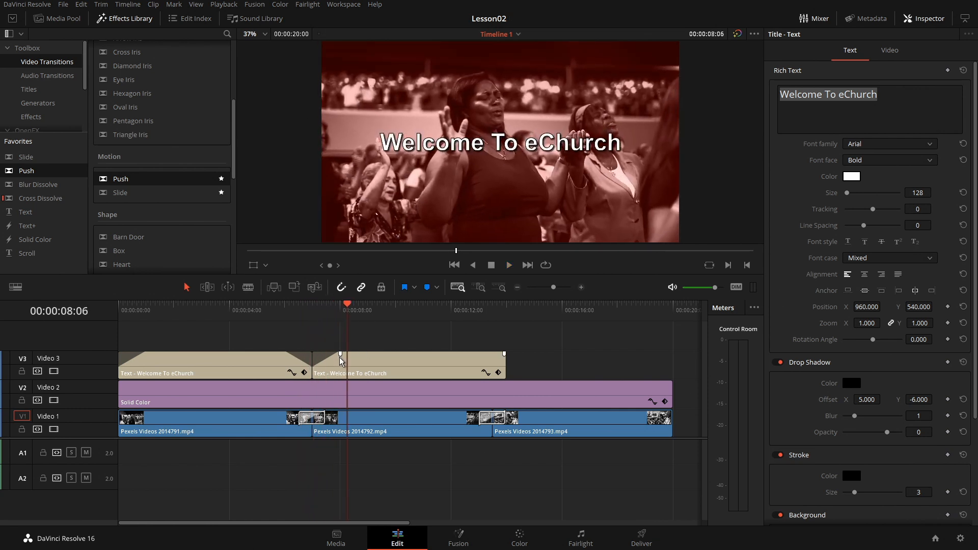
# Change the second title's text to "A Complete Online Experience"
pyautogui.click(386, 364)
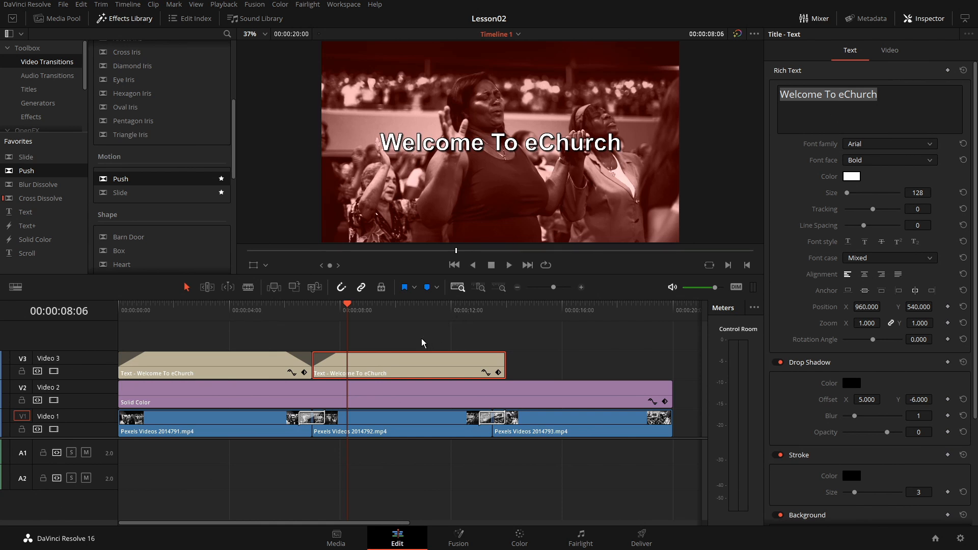
pyautogui.moveTo(875, 107); pyautogui.dragTo(779, 95)
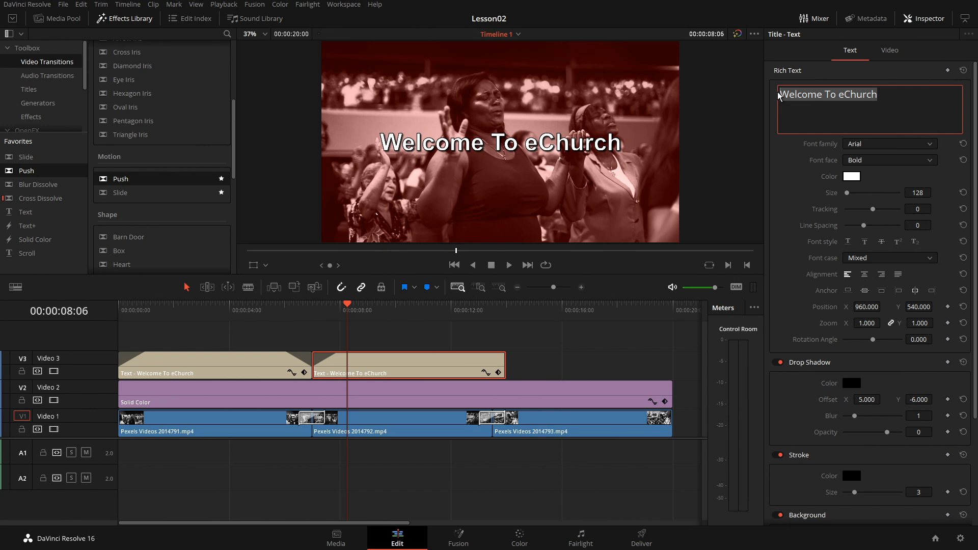
pyautogui.write('A complete')
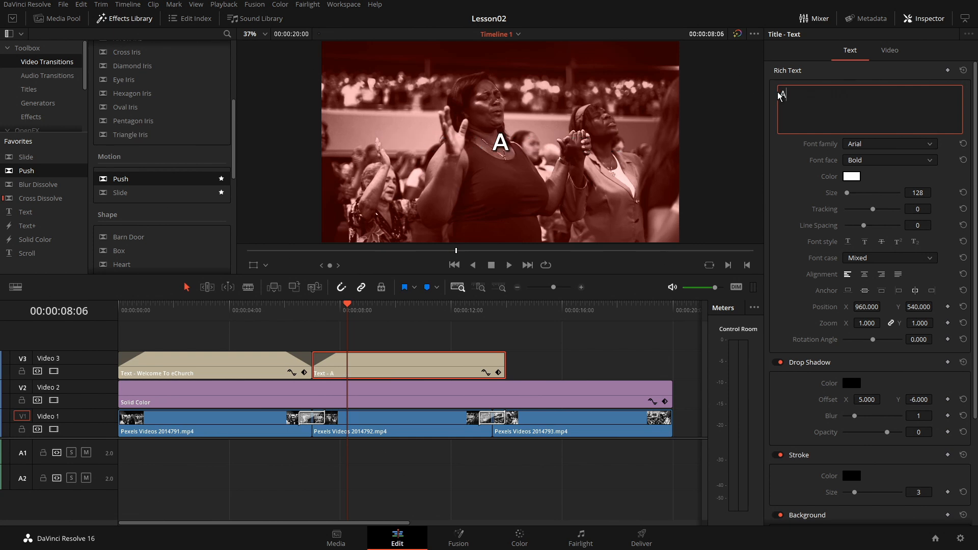
pyautogui.press('BackSpace')
pyautogui.press('BackSpace')
pyautogui.press('BackSpace')
pyautogui.press('BackSpace')
pyautogui.press('BackSpace')
pyautogui.press('BackSpace')
pyautogui.press('BackSpace')
pyautogui.press('BackSpace')
pyautogui.press('BackSpace')
pyautogui.write('Complete Online Experience')
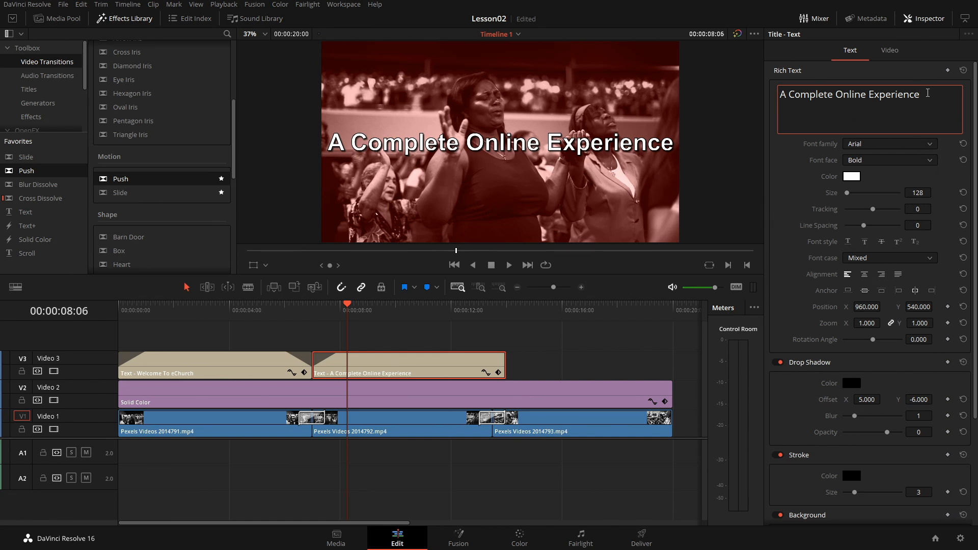
# Set the size of the "A Complete Online Experience" text to 100, save the project and display the title's video properties
pyautogui.moveTo(928, 93); pyautogui.dragTo(796, 86)
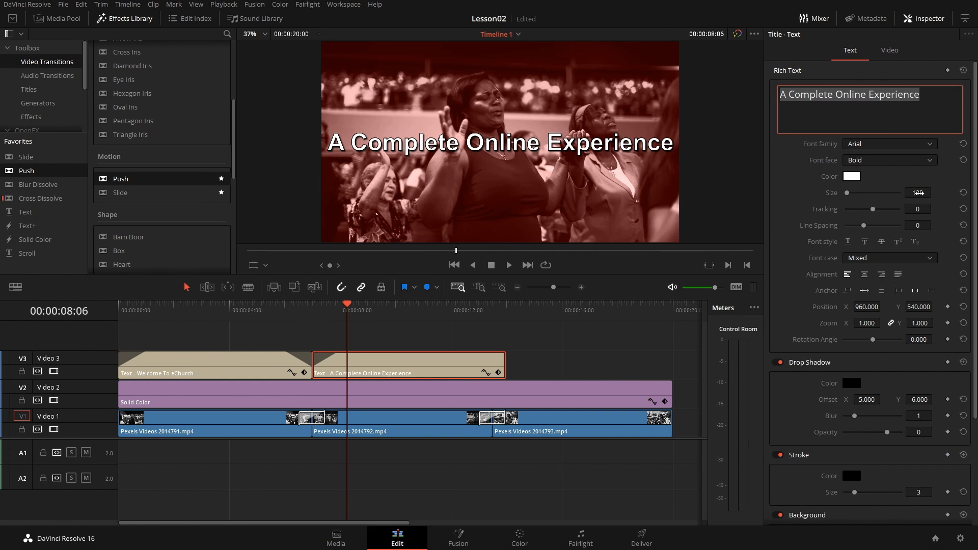
pyautogui.moveTo(918, 193); pyautogui.dragTo(905, 193)
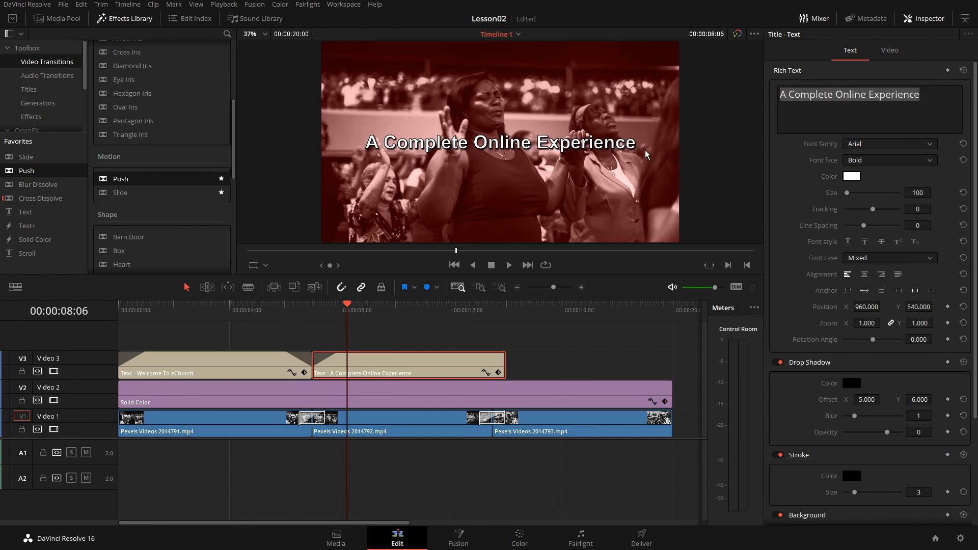
pyautogui.hotkey('ctrl', 's')
pyautogui.click(891, 51)
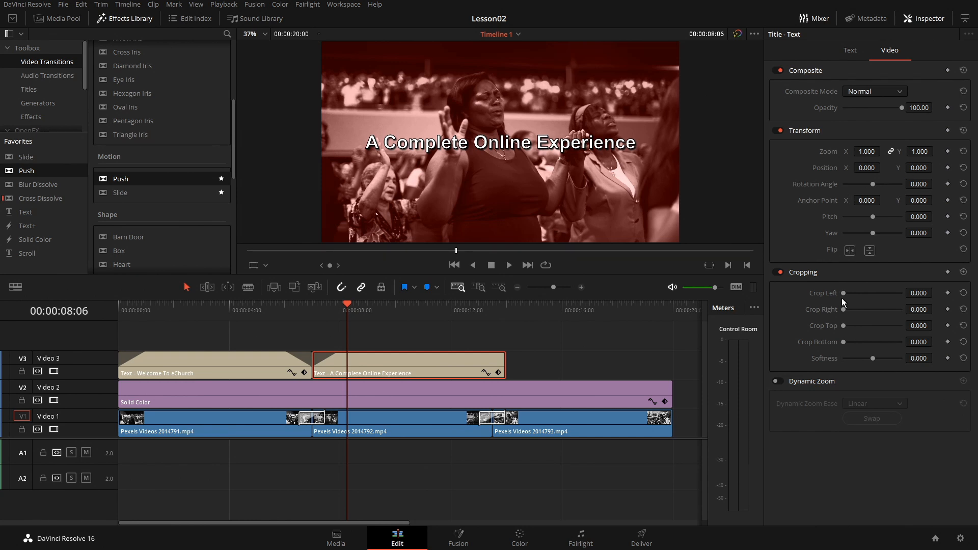
# Try flipping the second title horizontally and vertically, restoring its original orientation after each flip
pyautogui.click(851, 252)
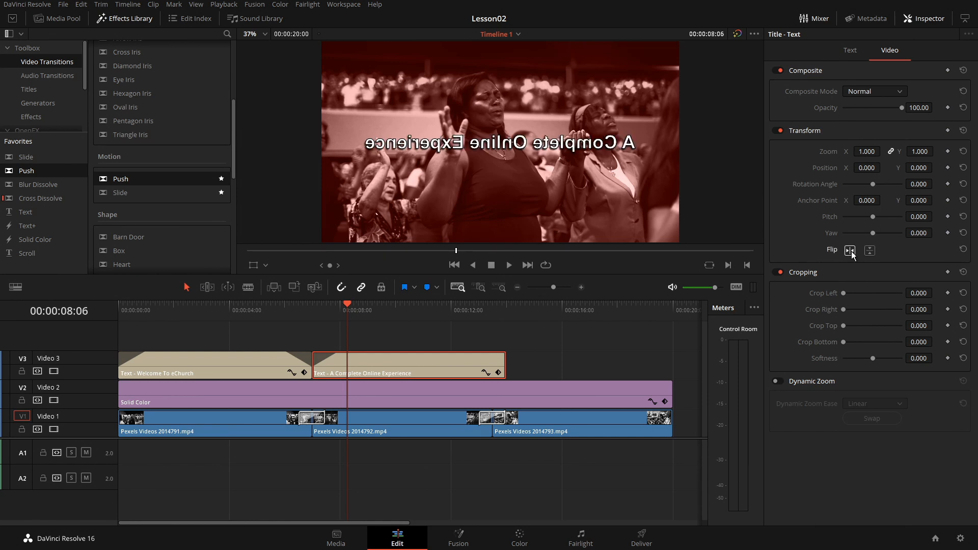
pyautogui.click(850, 253)
pyautogui.click(867, 252)
pyautogui.click(868, 252)
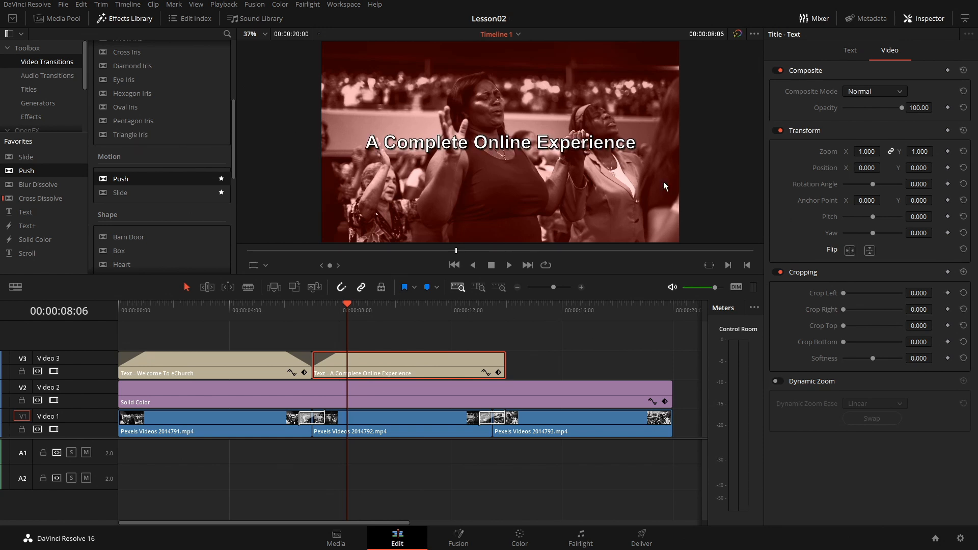
# Move the "A Complete Online Experience" title with the on-screen transform to about X 200, Y -432, and play back the result
pyautogui.click(253, 266)
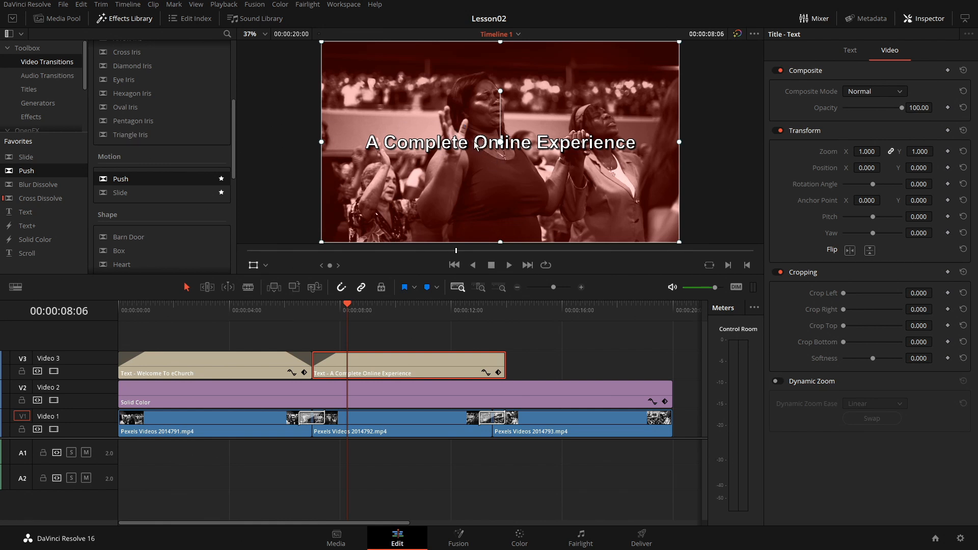
pyautogui.moveTo(476, 146); pyautogui.dragTo(512, 227)
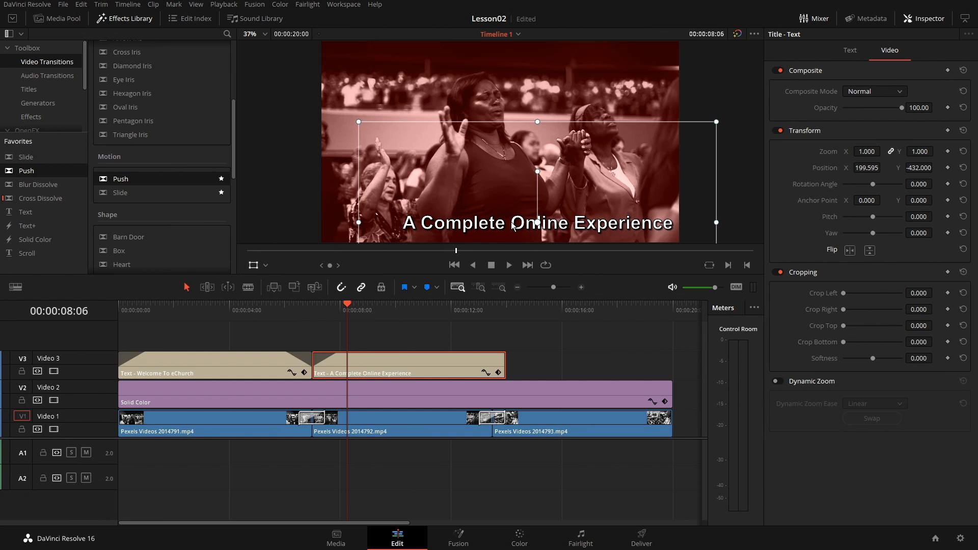
pyautogui.click(252, 264)
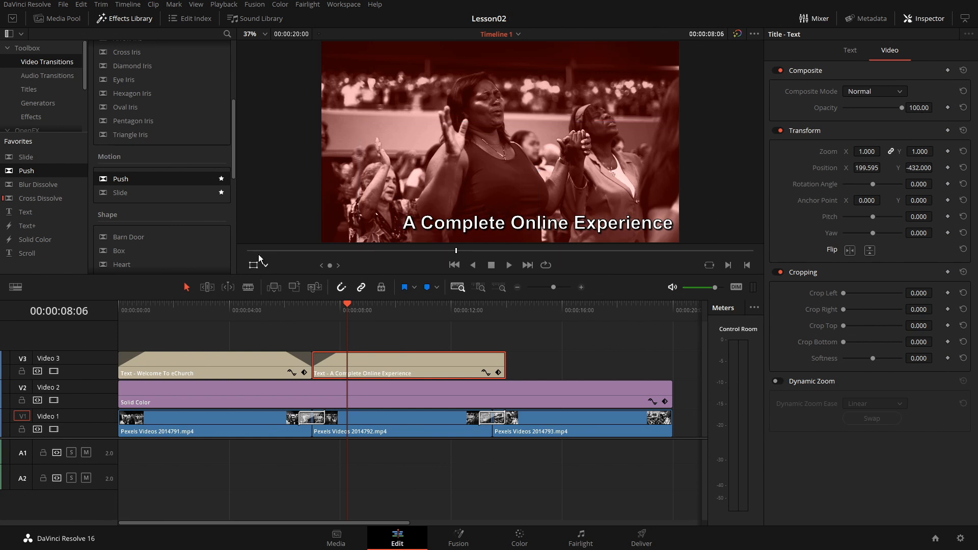
pyautogui.click(239, 309)
pyautogui.press('space')
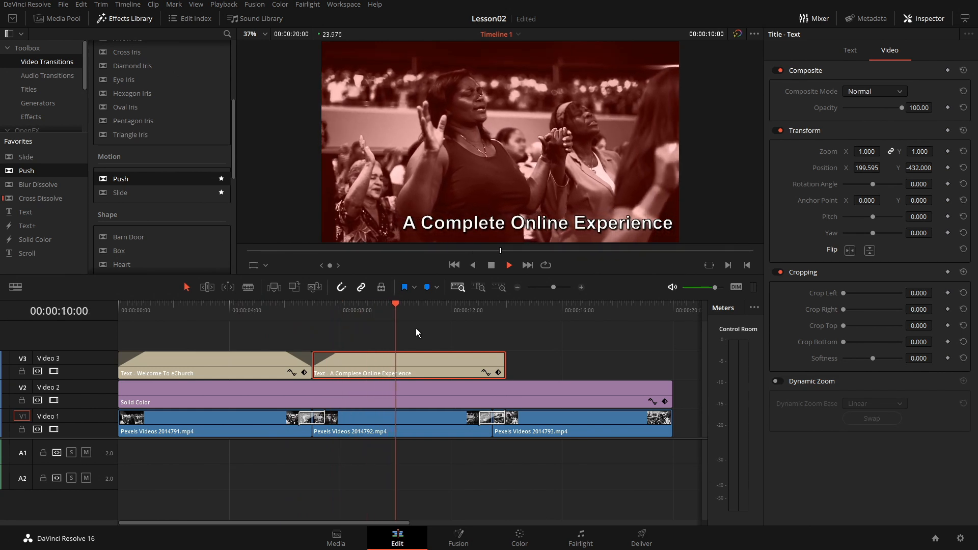
pyautogui.press('space')
# Trim the second title to end at 00:00:13:12 with the clip below, and paste a copy of it directly after it
pyautogui.moveTo(502, 363)
pyautogui.mouseDown()
pyautogui.moveTo(487, 363)
pyautogui.moveTo(497, 362)
pyautogui.mouseUp()
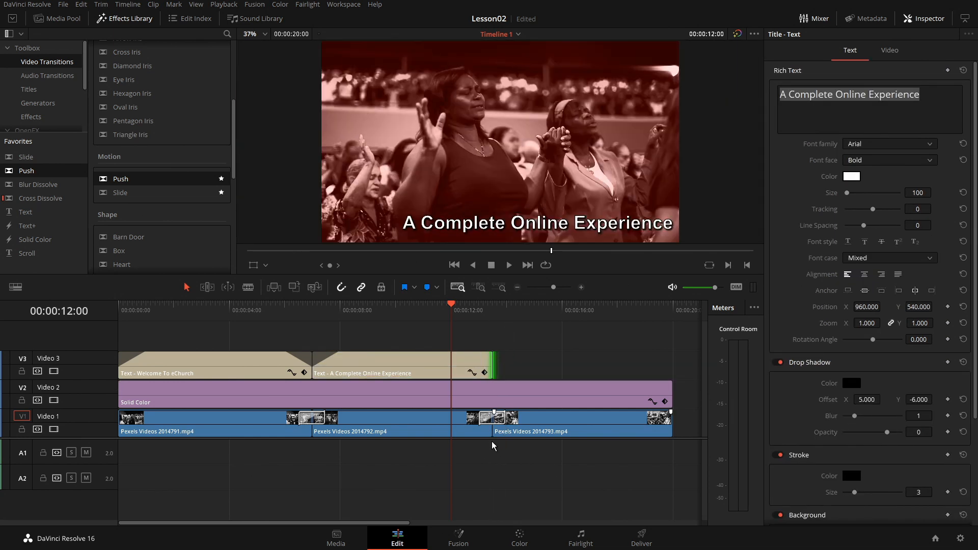
pyautogui.click(400, 363)
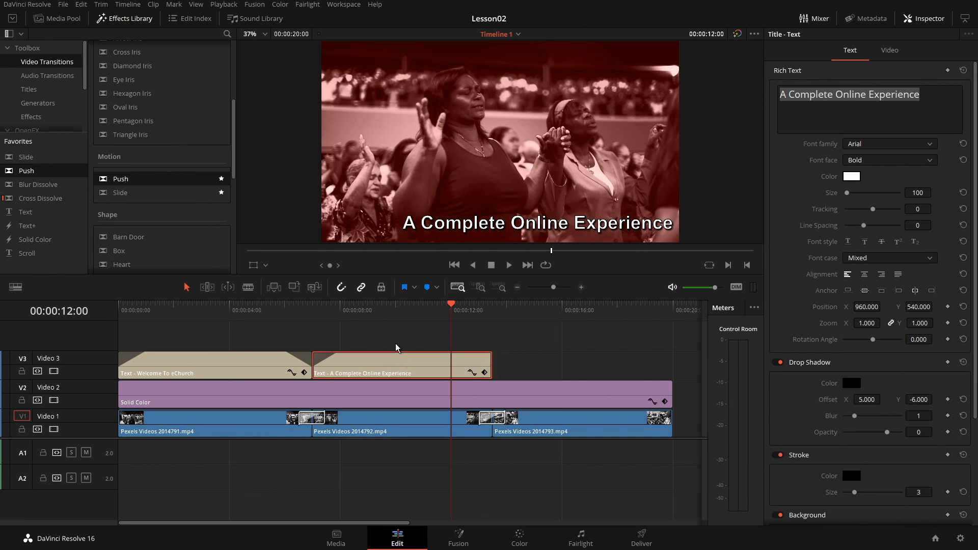
pyautogui.click(492, 308)
pyautogui.click(522, 351)
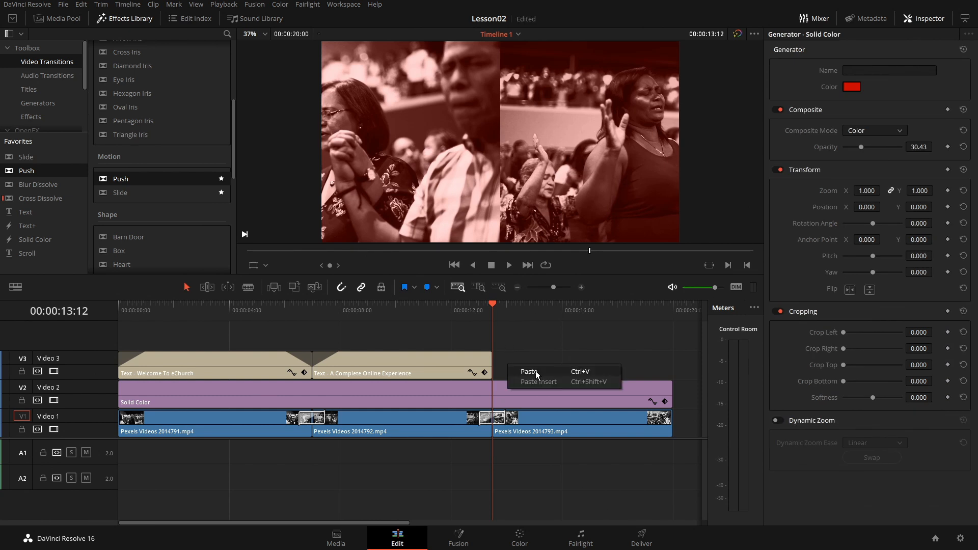
pyautogui.hotkey('ctrl', 'v')
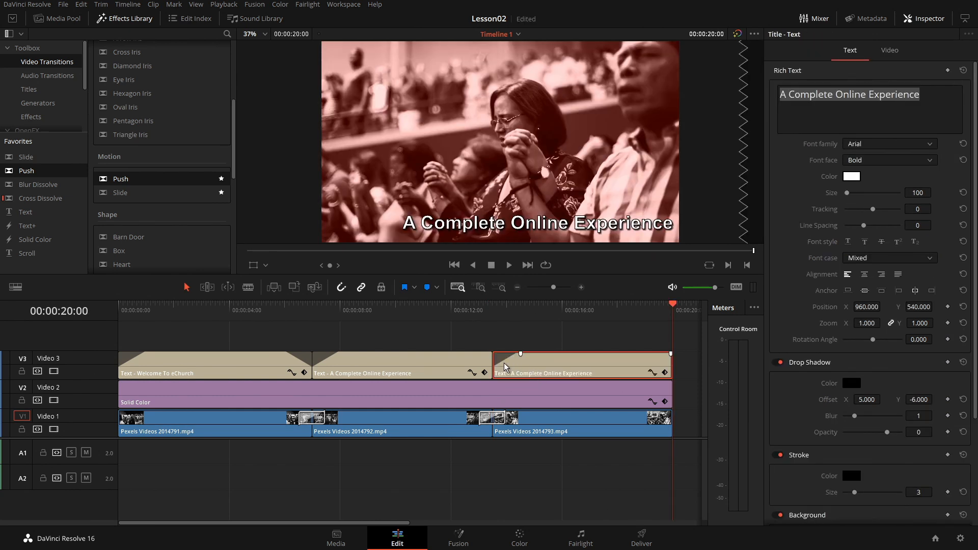
# Save the project and remove the fade-in from the pasted third title
pyautogui.hotkey('ctrl', 's')
pyautogui.moveTo(521, 354); pyautogui.dragTo(480, 349)
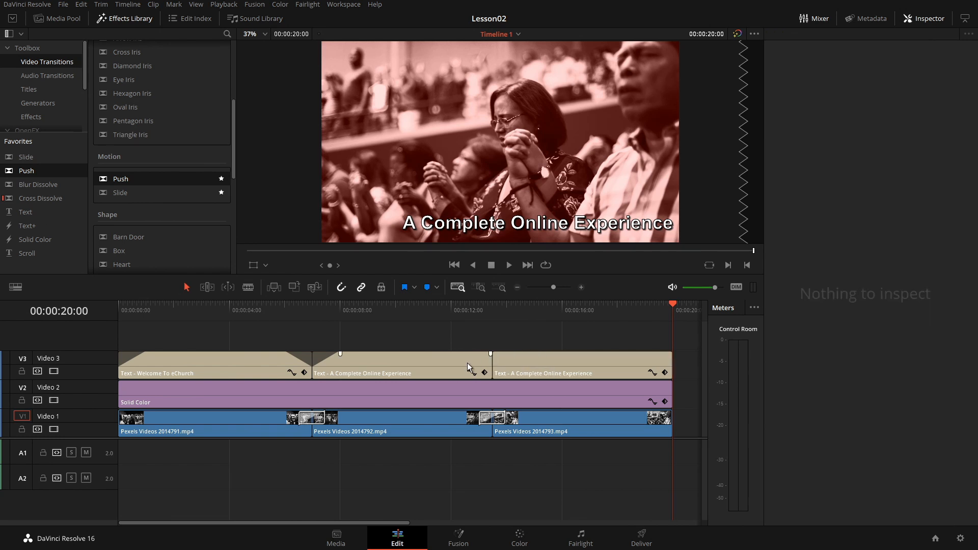
# Change the third title's text to "Like, Subscribe, and Share"
pyautogui.click(543, 357)
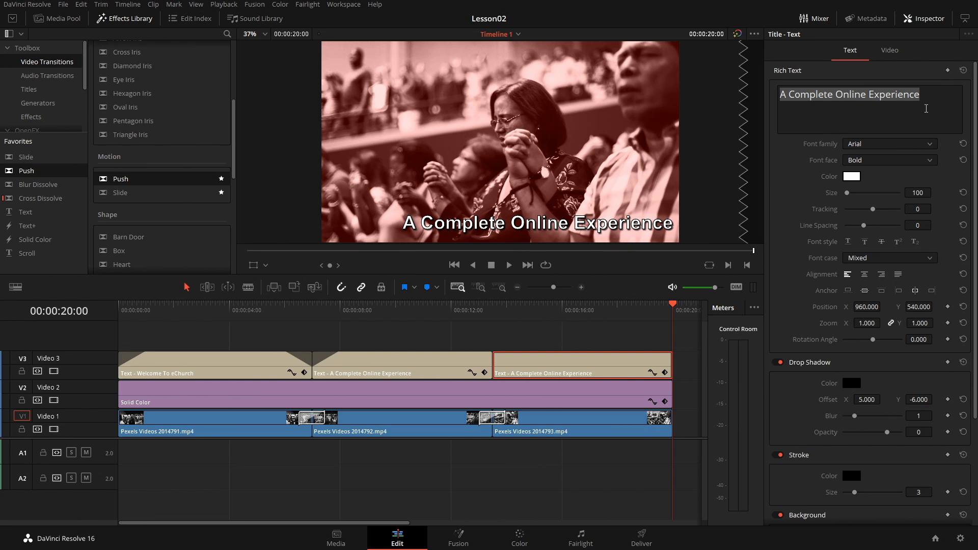
pyautogui.click(925, 108)
pyautogui.moveTo(928, 96); pyautogui.dragTo(772, 91)
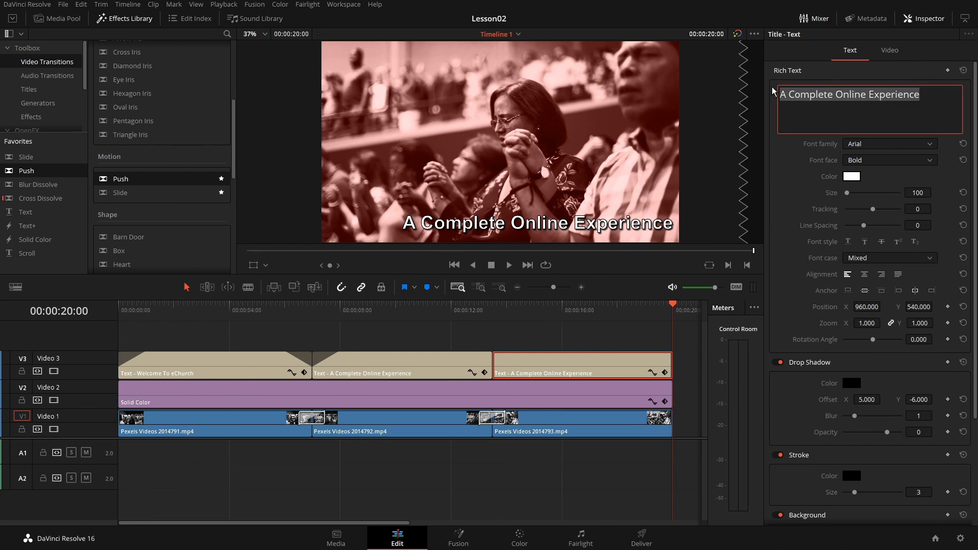
pyautogui.write('Like')
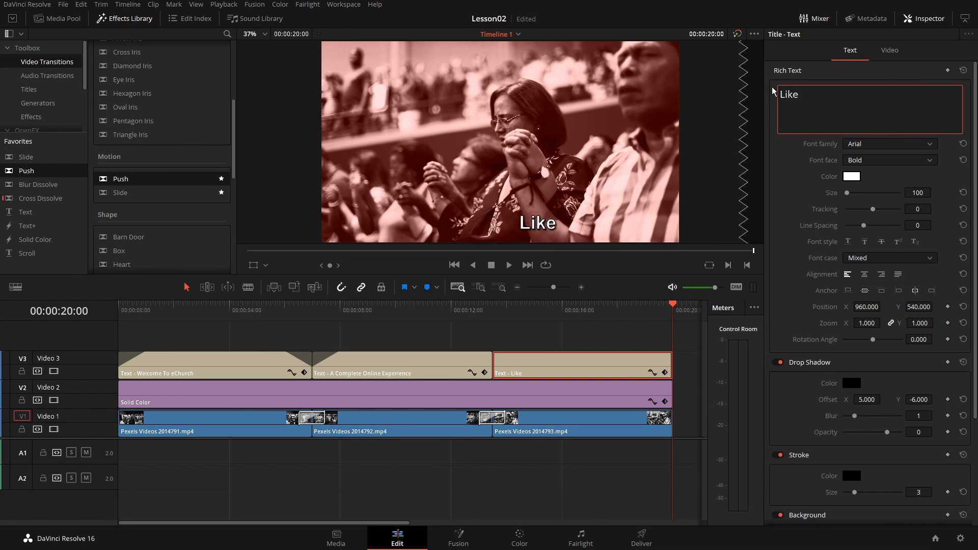
pyautogui.hotkey('ctrl', 'a')
pyautogui.write('Make')
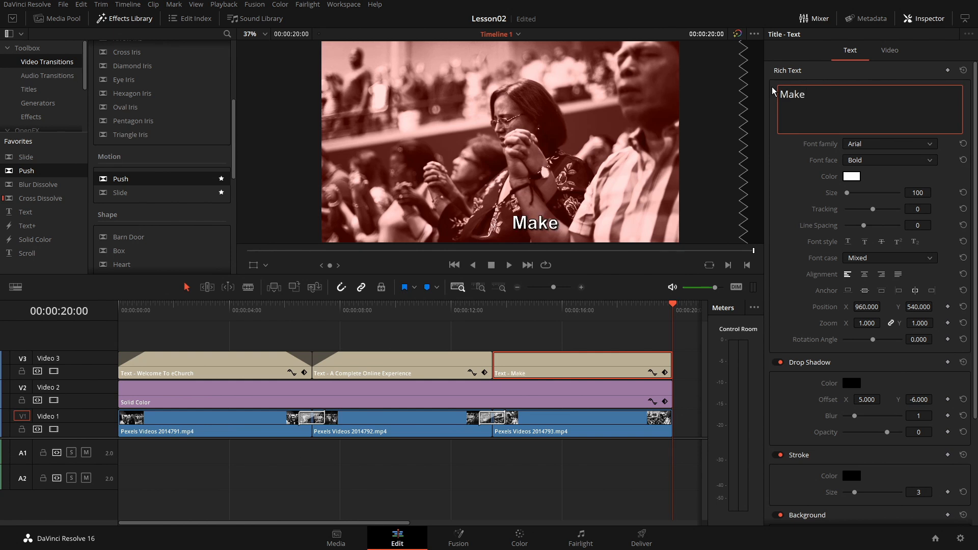
pyautogui.write(' Sure To')
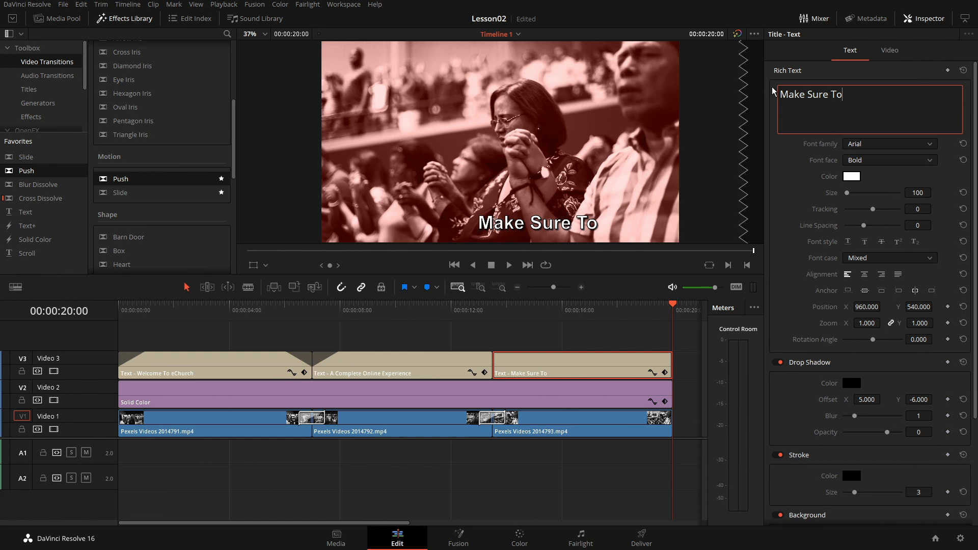
pyautogui.hotkey('ctrl', 'a')
pyautogui.write('Li')
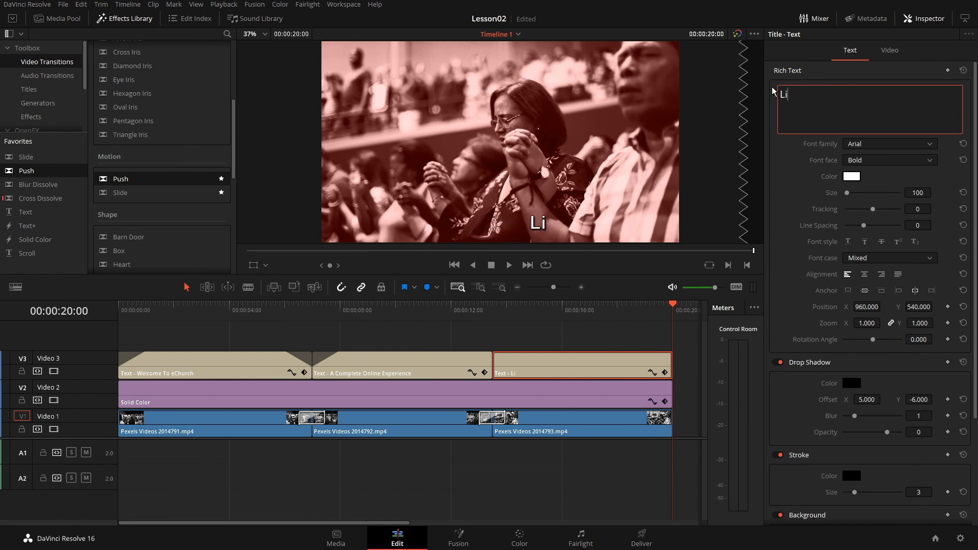
pyautogui.write('ke, Subscribe')
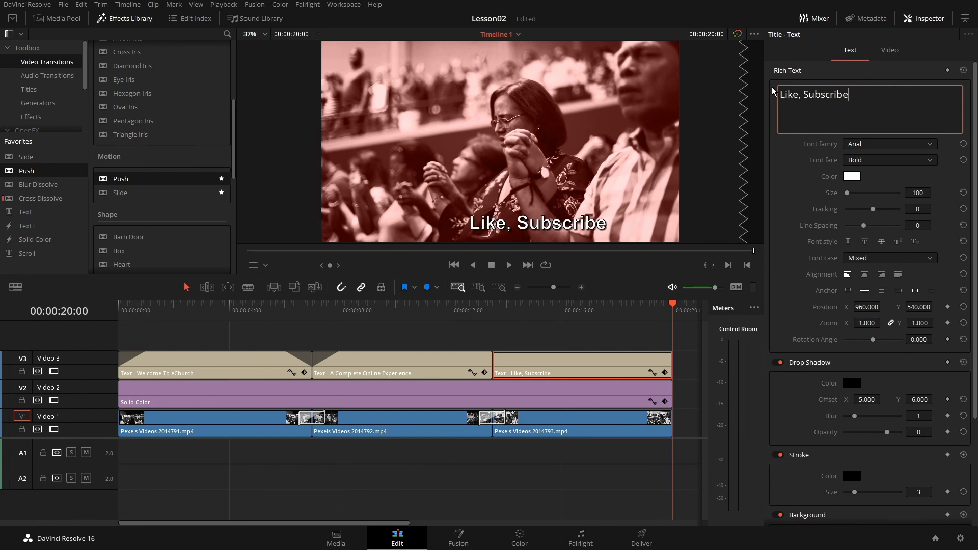
pyautogui.write(', ')
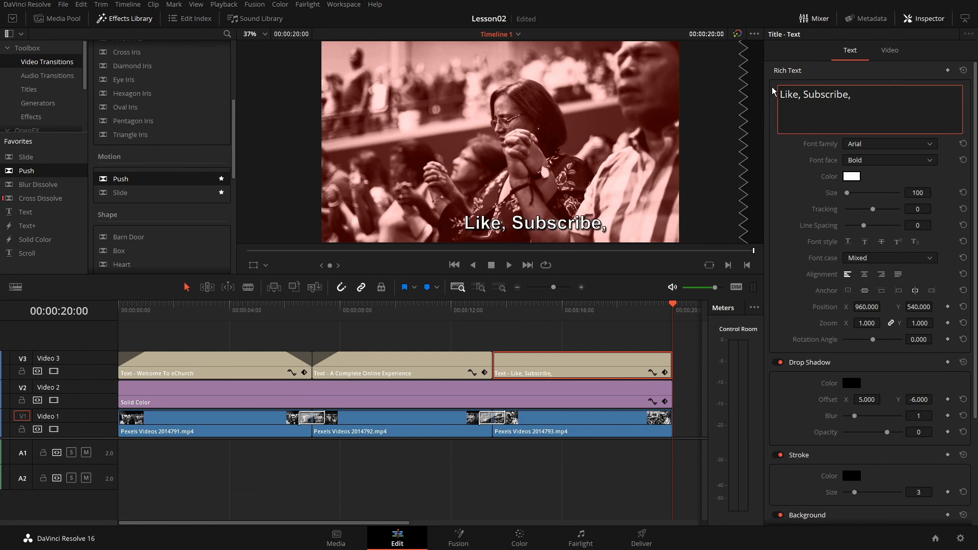
pyautogui.write('and Share')
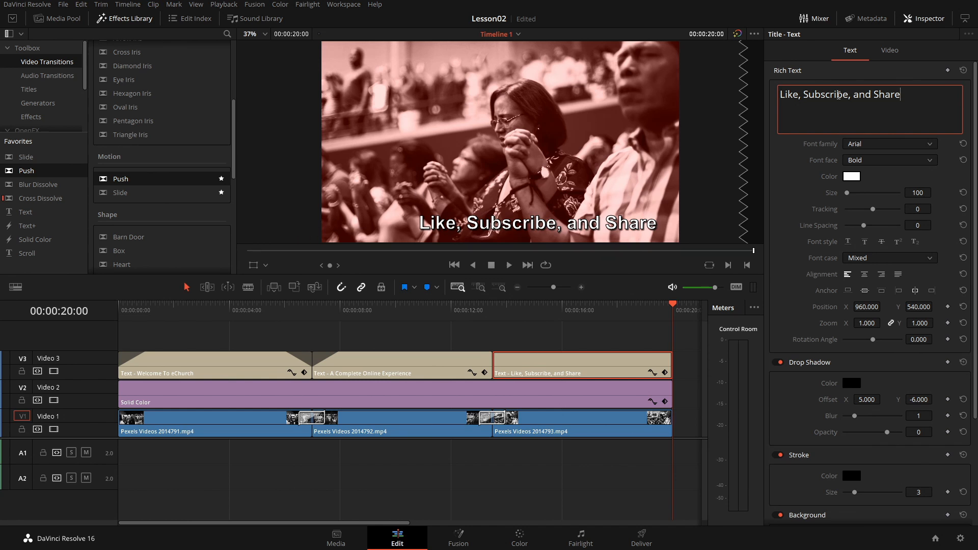
# Move the third title to the frame's upper left, at position X -275.405 and Y 424, and save the project
pyautogui.click(889, 51)
pyautogui.moveTo(868, 167)
pyautogui.mouseDown()
pyautogui.moveTo(779, 167)
pyautogui.moveTo(866, 168)
pyautogui.moveTo(856, 168)
pyautogui.mouseUp()
pyautogui.moveTo(916, 170)
pyautogui.mouseDown()
pyautogui.moveTo(935, 168)
pyautogui.moveTo(917, 170)
pyautogui.mouseUp()
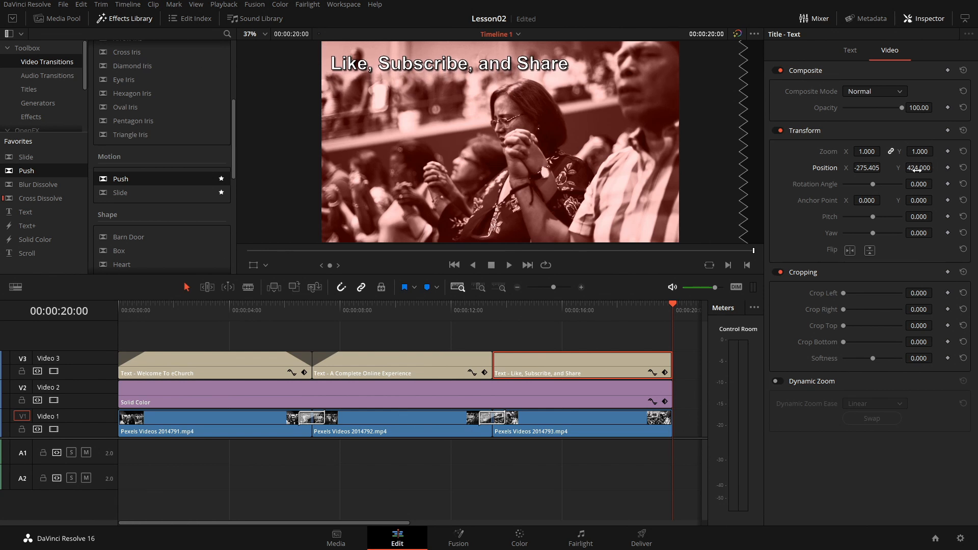
pyautogui.hotkey('ctrl', 's')
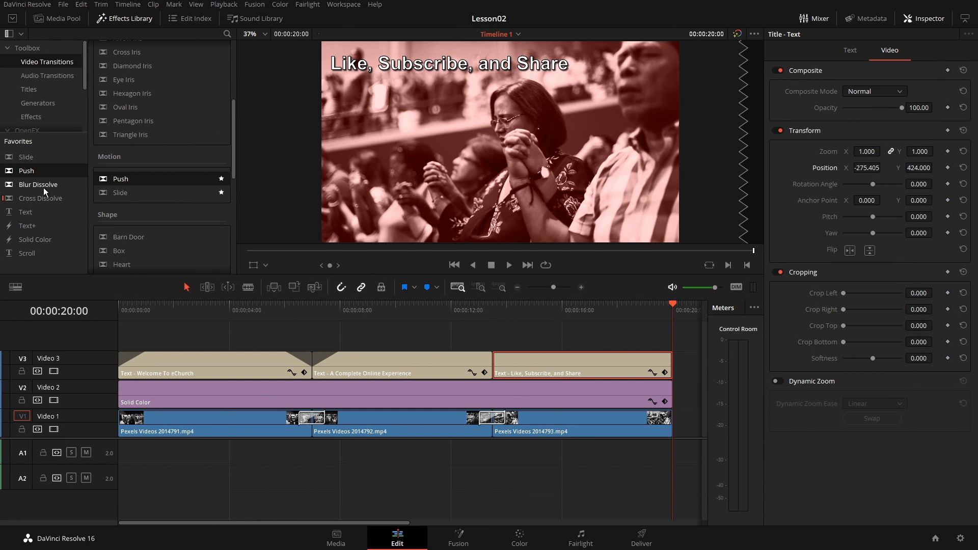
# Add a 1.0-second Blur Dissolve centered on the edit between the second and third titles and play it back
pyautogui.moveTo(39, 185); pyautogui.dragTo(490, 358)
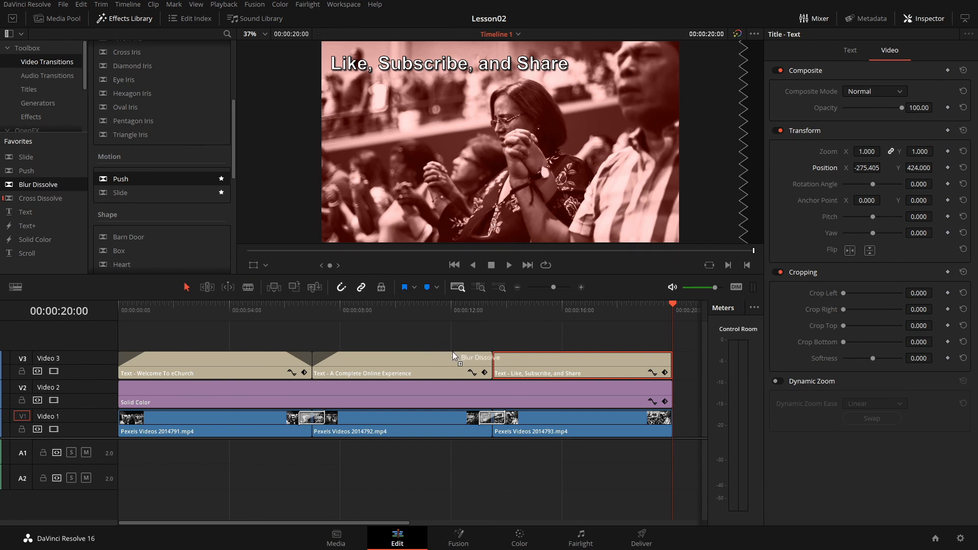
pyautogui.click(492, 369)
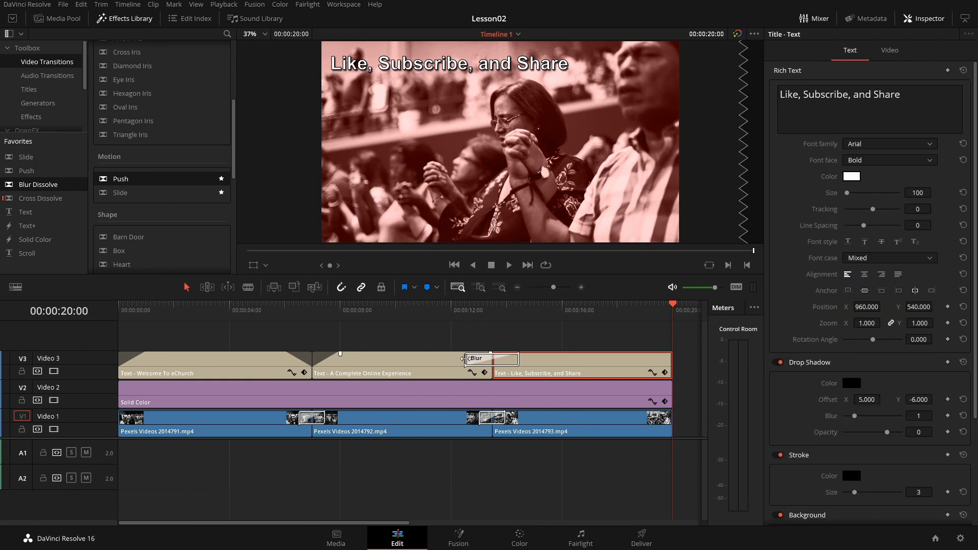
pyautogui.moveTo(465, 358); pyautogui.dragTo(473, 361)
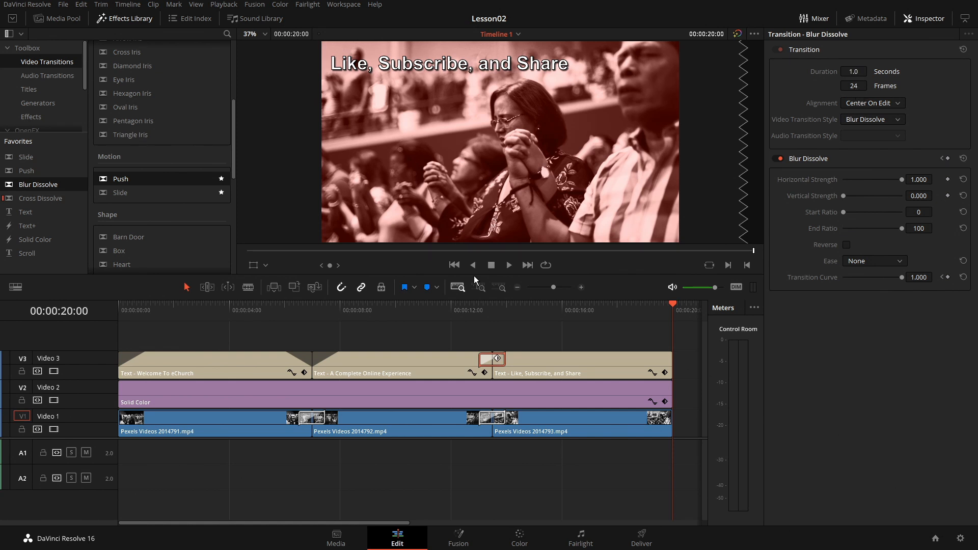
pyautogui.click(384, 310)
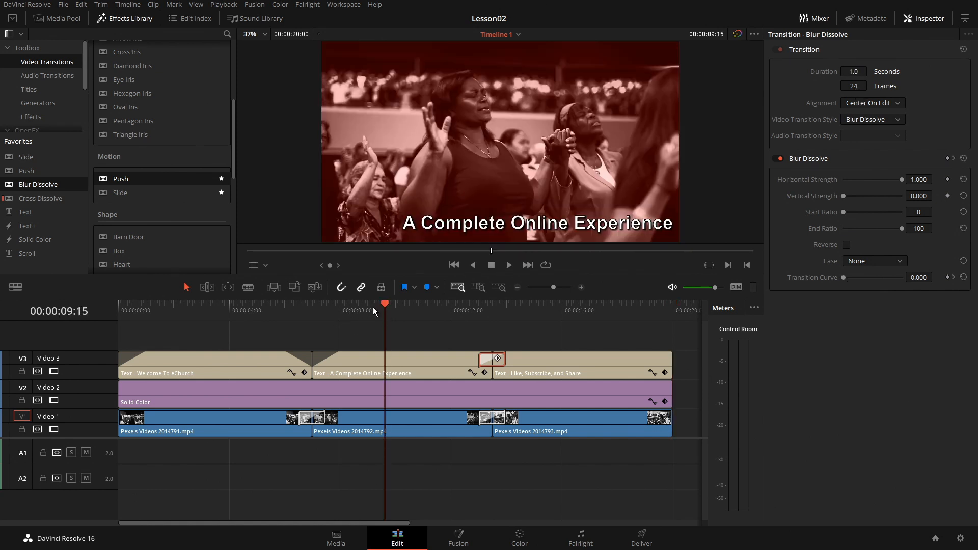
pyautogui.press('space')
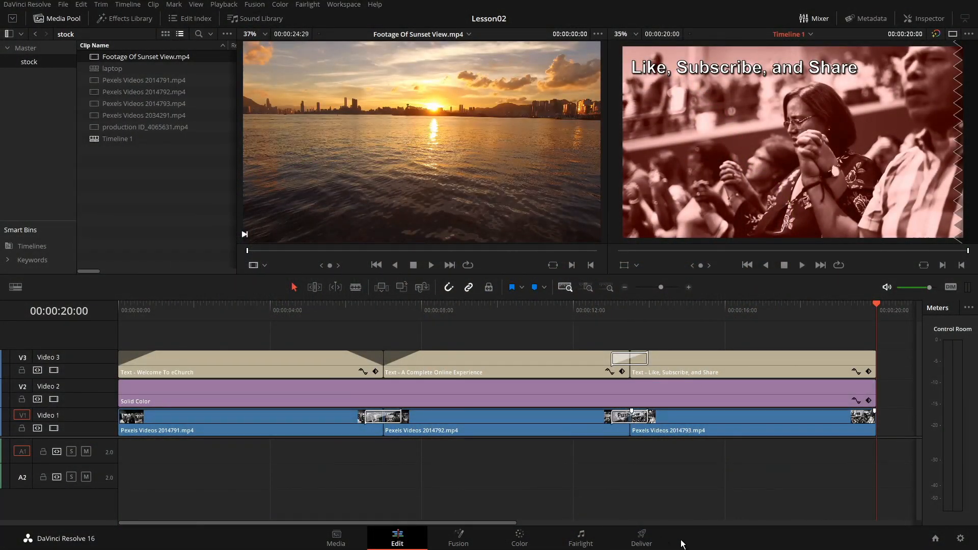
# Open the render settings, choose the YouTube 1080p preset and name the output file lesson02
pyautogui.click(650, 544)
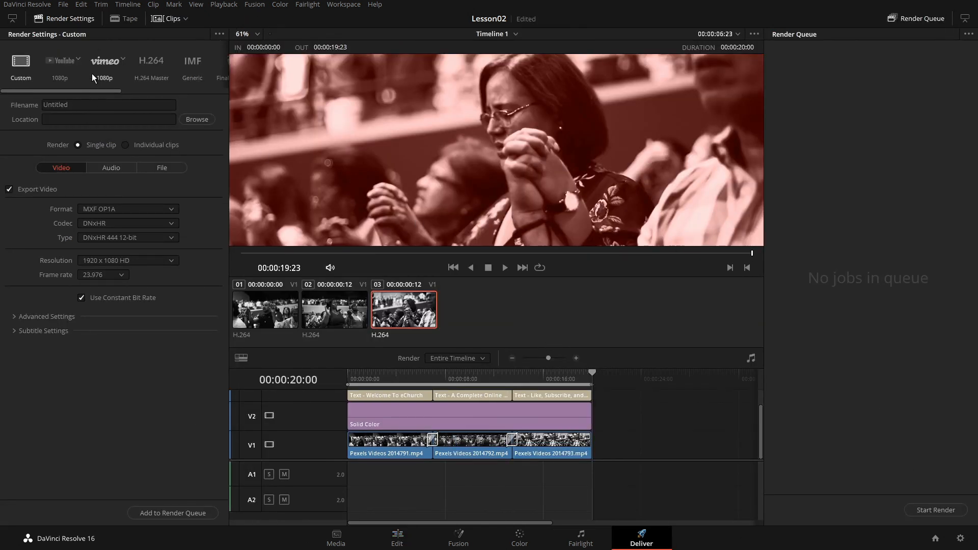
pyautogui.click(60, 60)
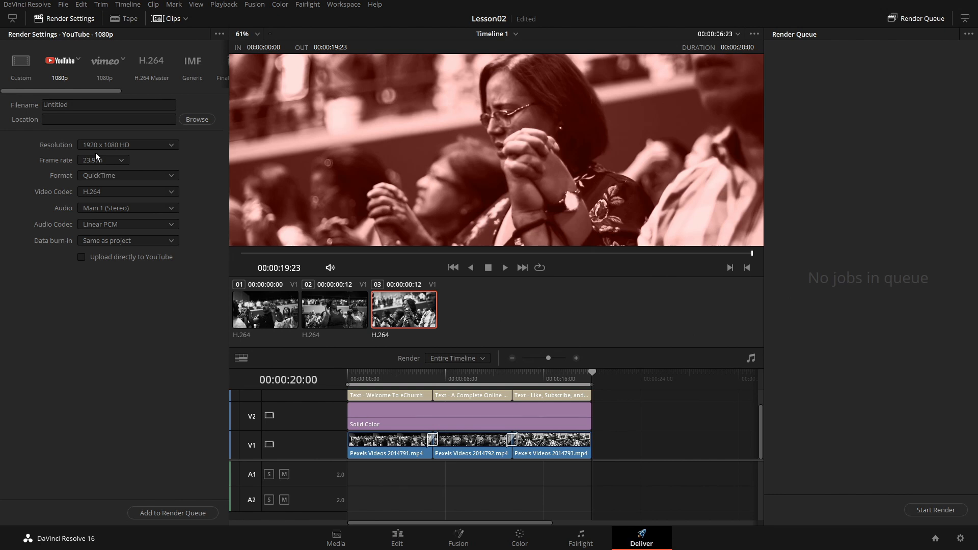
pyautogui.moveTo(88, 107); pyautogui.dragTo(39, 107)
pyautogui.write('02')
pyautogui.press('Tab')
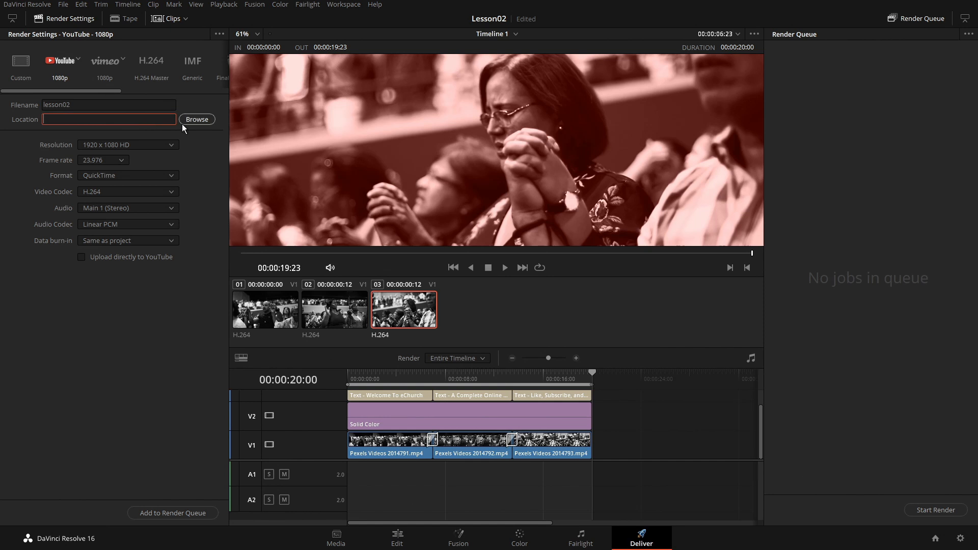
# Set the render location of lesson02.mov to the root of the Cache (F:) drive
pyautogui.click(188, 120)
pyautogui.scroll(-2, 101, 169)
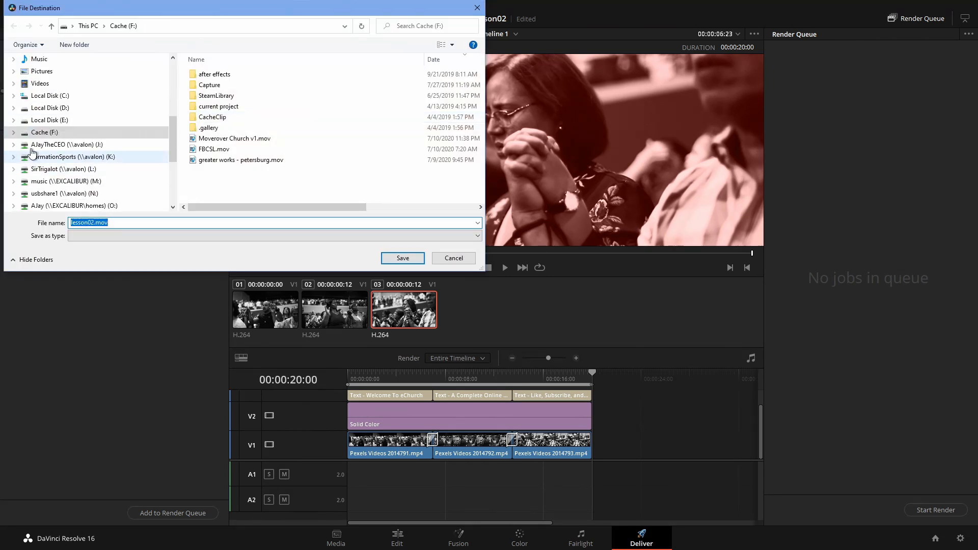
pyautogui.click(54, 133)
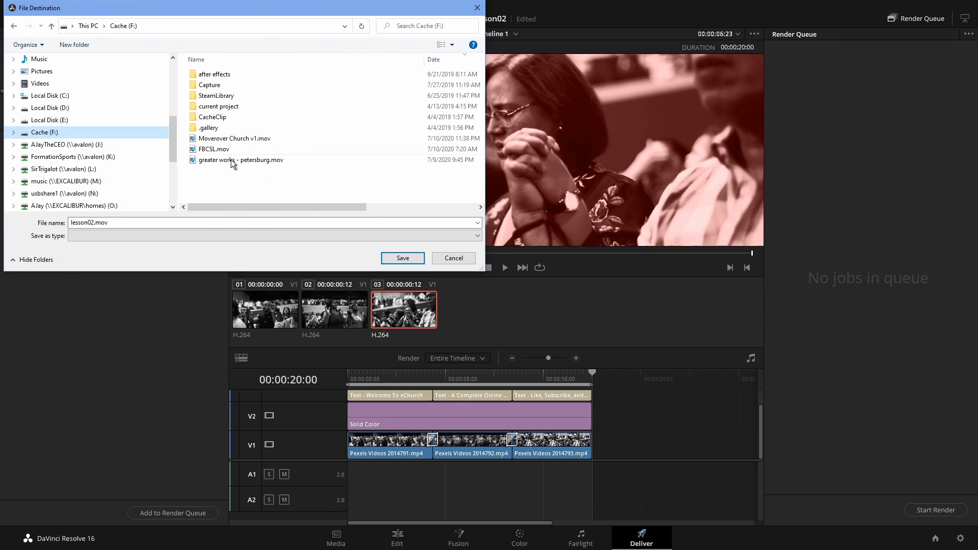
pyautogui.click(403, 258)
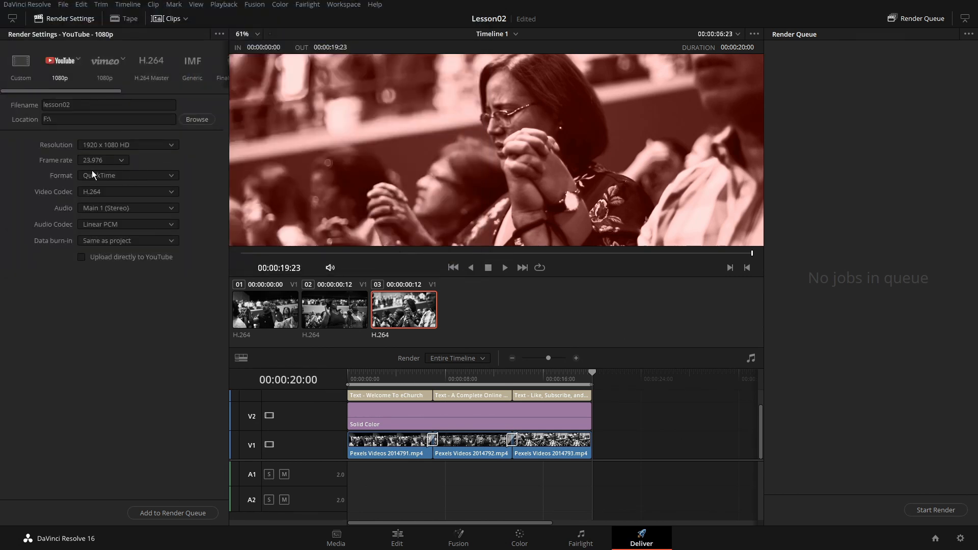
# Add the lesson02 render job to the render queue and save the project
pyautogui.click(171, 513)
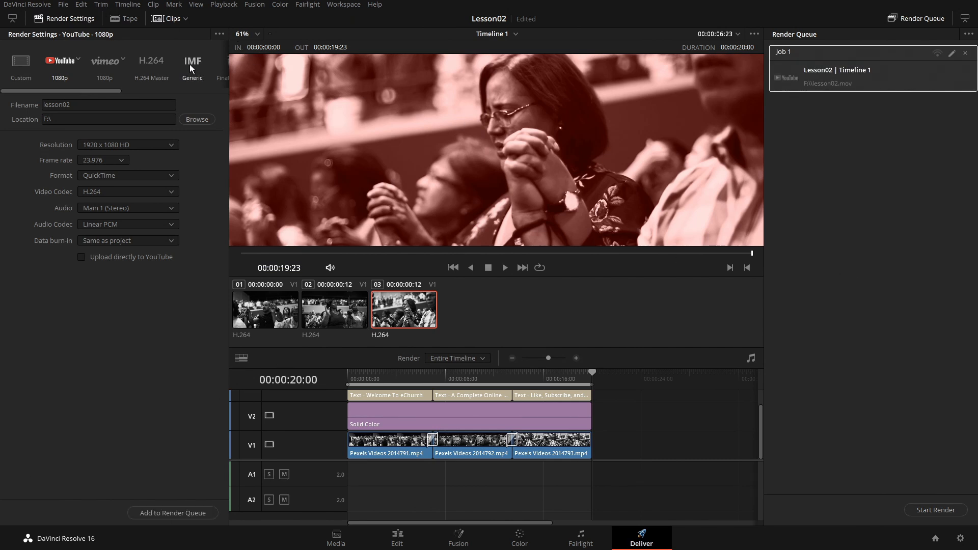
pyautogui.click(64, 5)
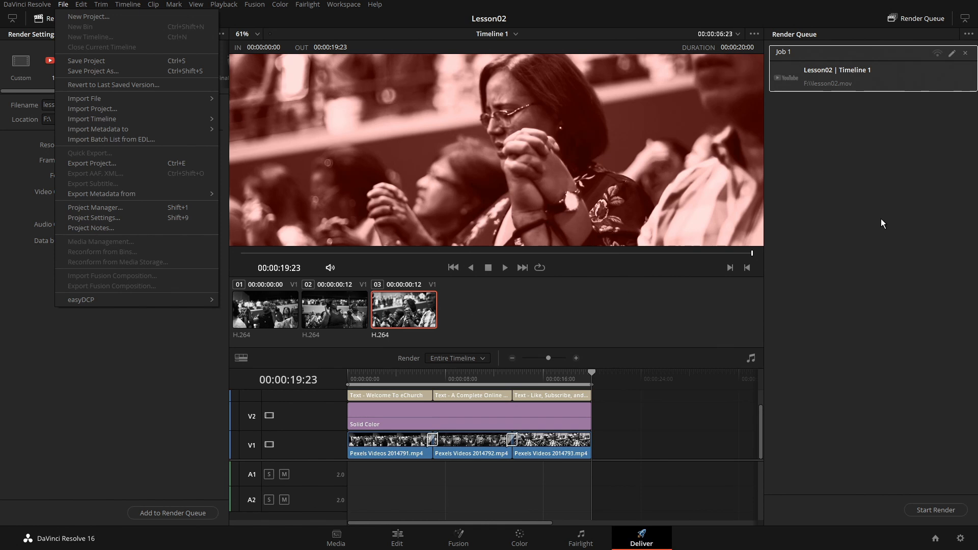
# Start rendering the queued lesson02 job to produce the lesson02.mov file
pyautogui.click(894, 282)
pyautogui.click(930, 511)
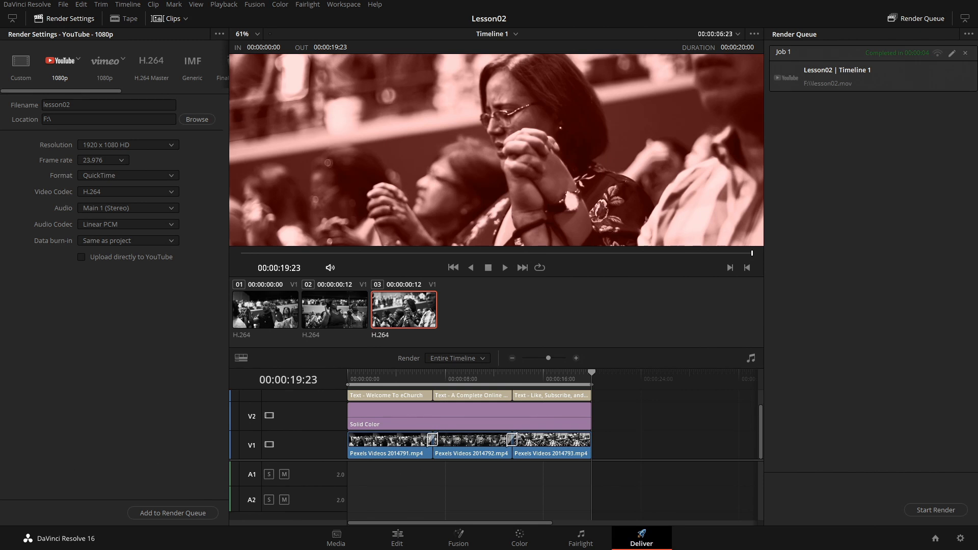
# Open lesson02.mov from the Cache (F:) drive in the media player, review it full screen and stop playback
pyautogui.moveTo(0, 135); pyautogui.dragTo(319, 102)
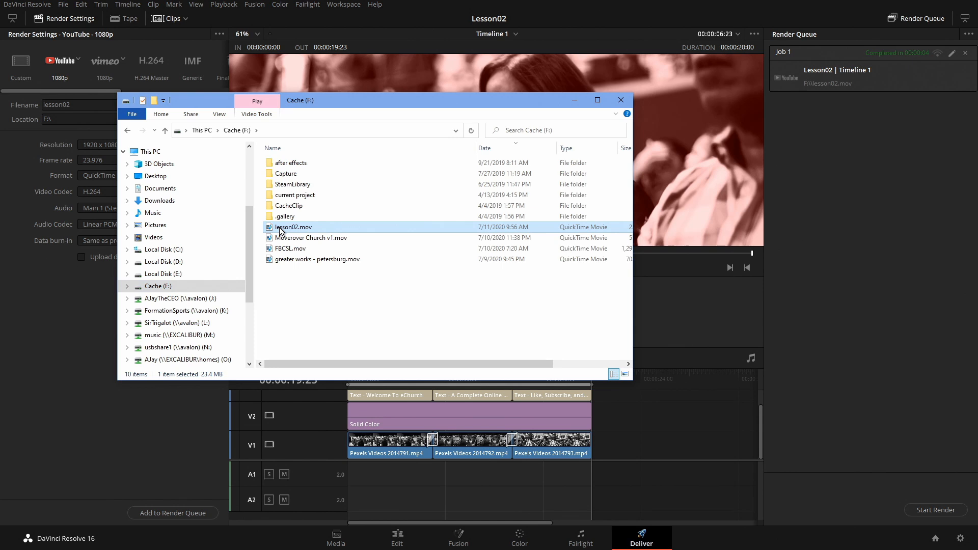
pyautogui.press('Return')
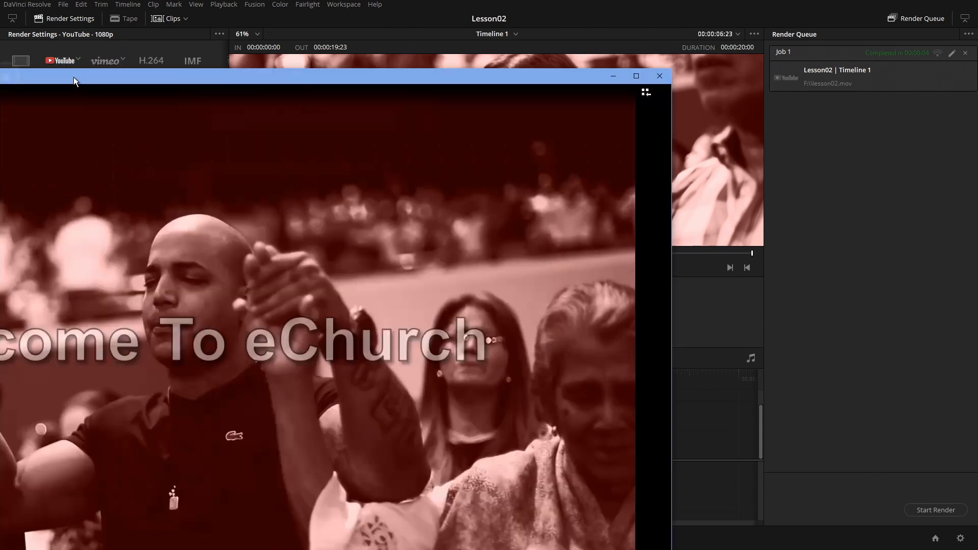
pyautogui.doubleClick(365, 44)
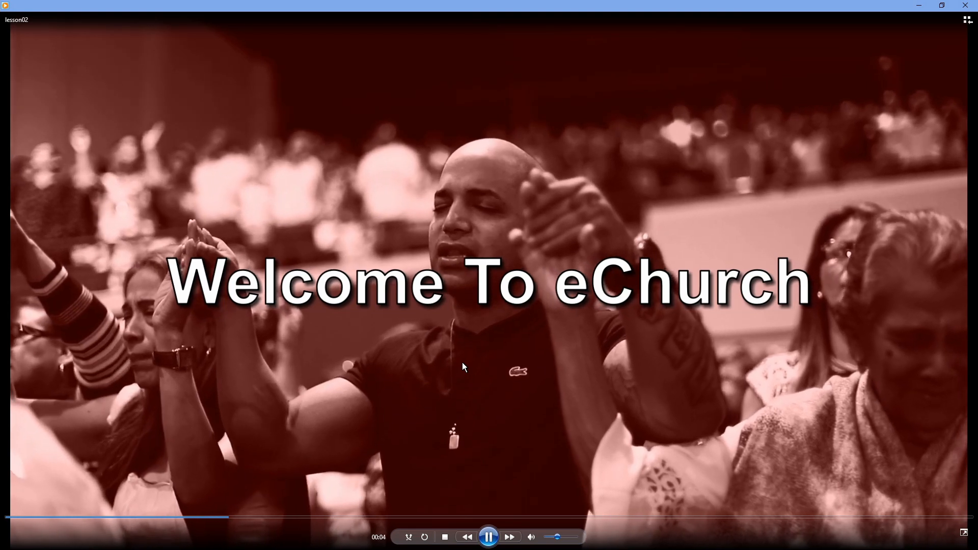
pyautogui.doubleClick(454, 360)
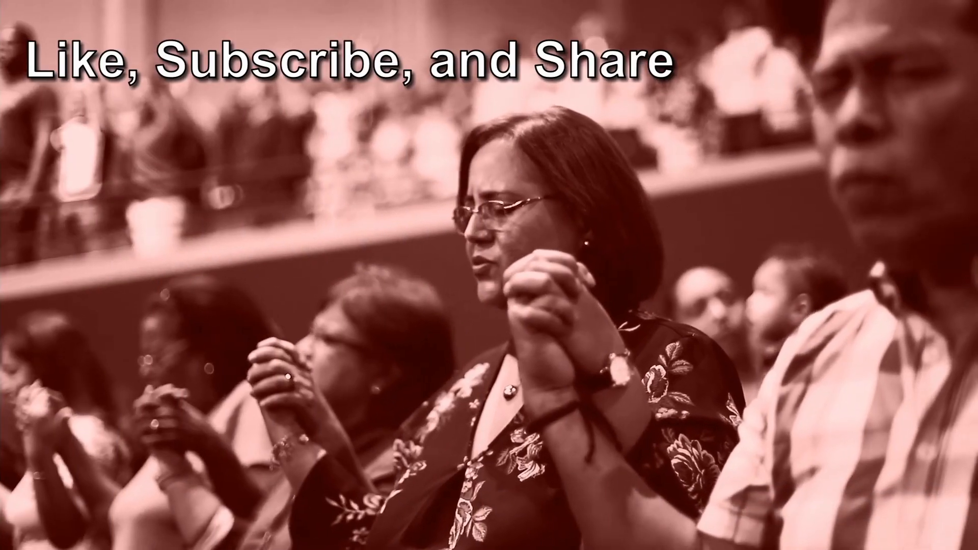
pyautogui.moveTo(343, 377)
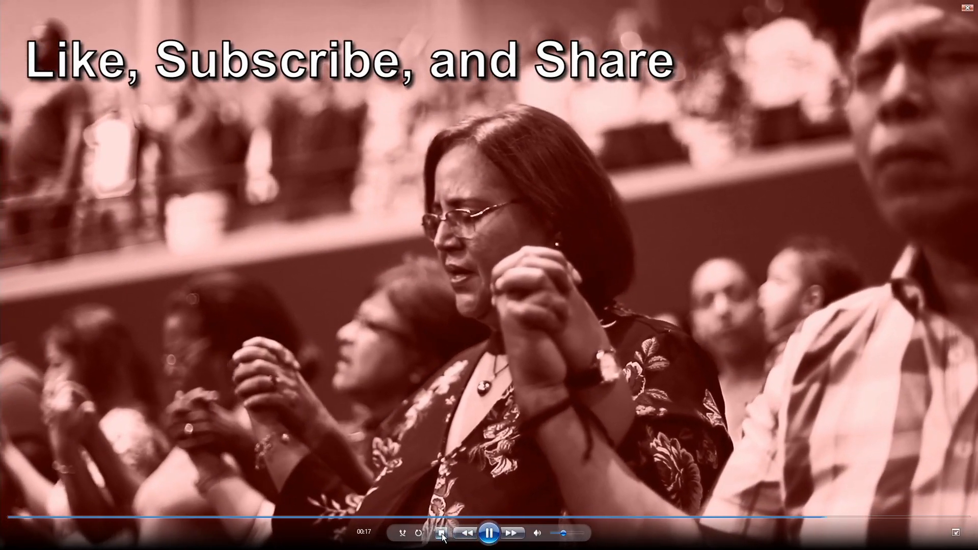
pyautogui.click(442, 533)
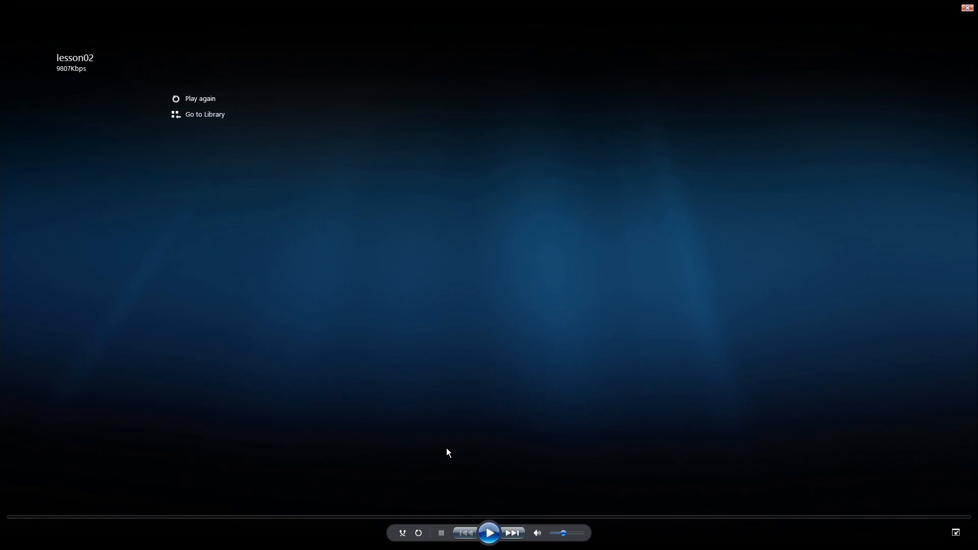